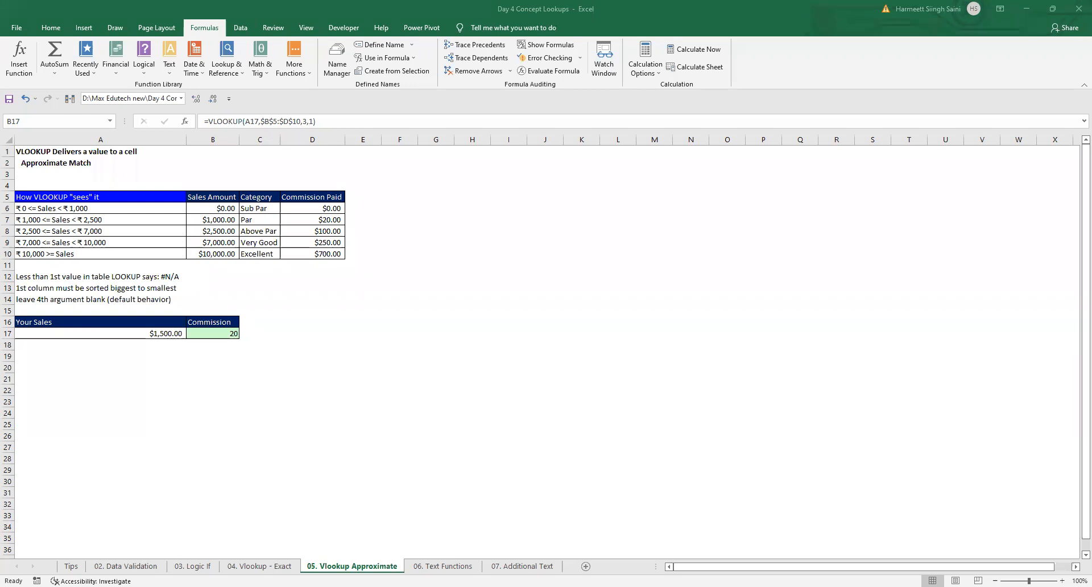
Step: Look through the VLOOKUP and HLOOKUP exercise sections on the 04. Vlookup - Exact sheet
{"action": "left_click", "coordinate": [575, 492]}
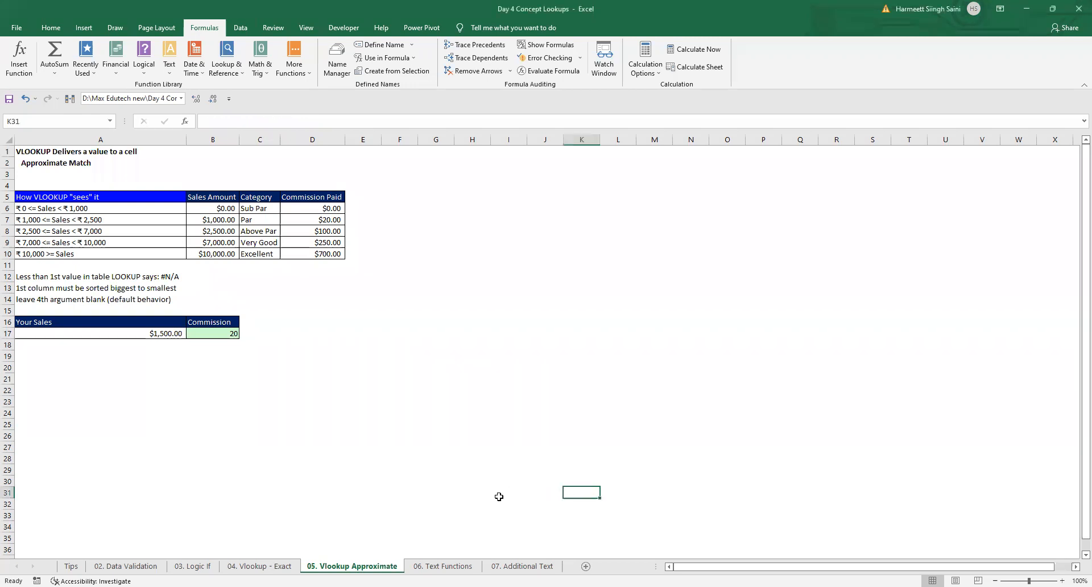
{"action": "left_click", "coordinate": [236, 565]}
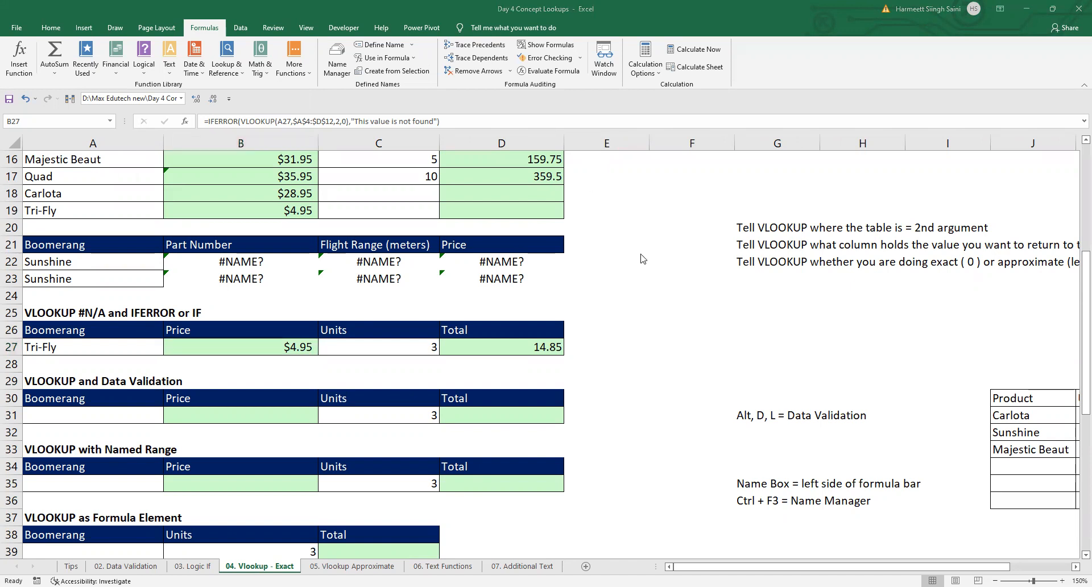
{"action": "scroll", "coordinate": [641, 258], "scroll_direction": "down", "scroll_amount": 4}
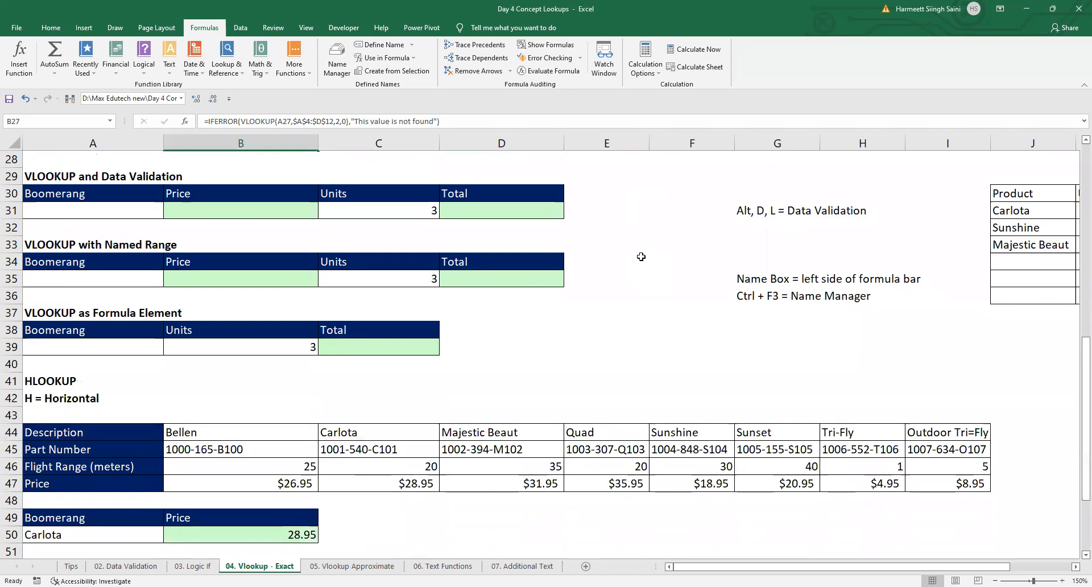
{"action": "scroll", "coordinate": [642, 257], "scroll_direction": "down", "scroll_amount": 1}
{"action": "scroll", "coordinate": [641, 257], "scroll_direction": "down", "scroll_amount": 1}
{"action": "scroll", "coordinate": [641, 257], "scroll_direction": "down", "scroll_amount": 1}
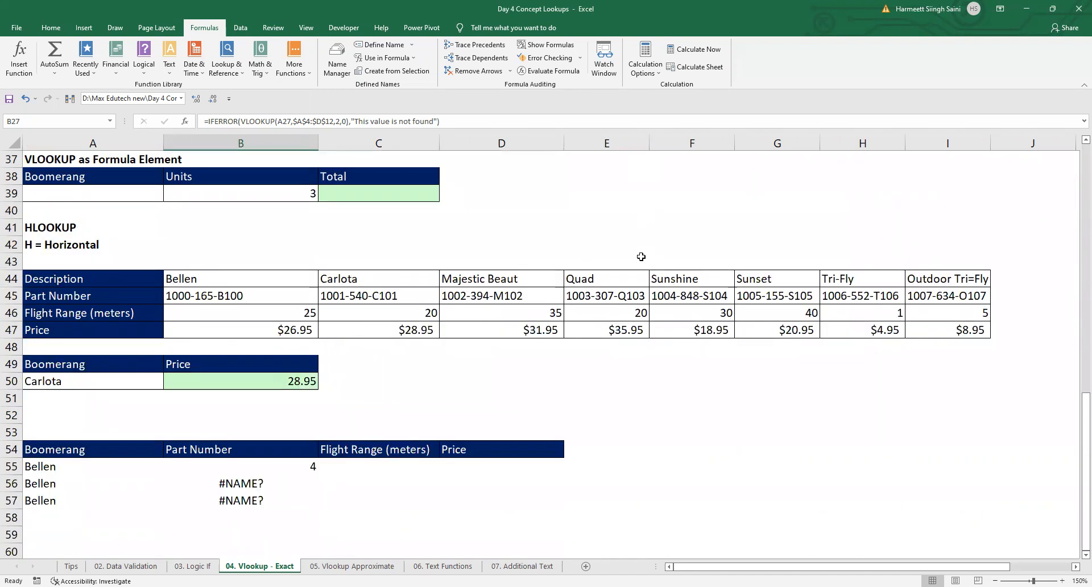
{"action": "scroll", "coordinate": [641, 257], "scroll_direction": "up", "scroll_amount": 1}
{"action": "scroll", "coordinate": [640, 257], "scroll_direction": "up", "scroll_amount": 2}
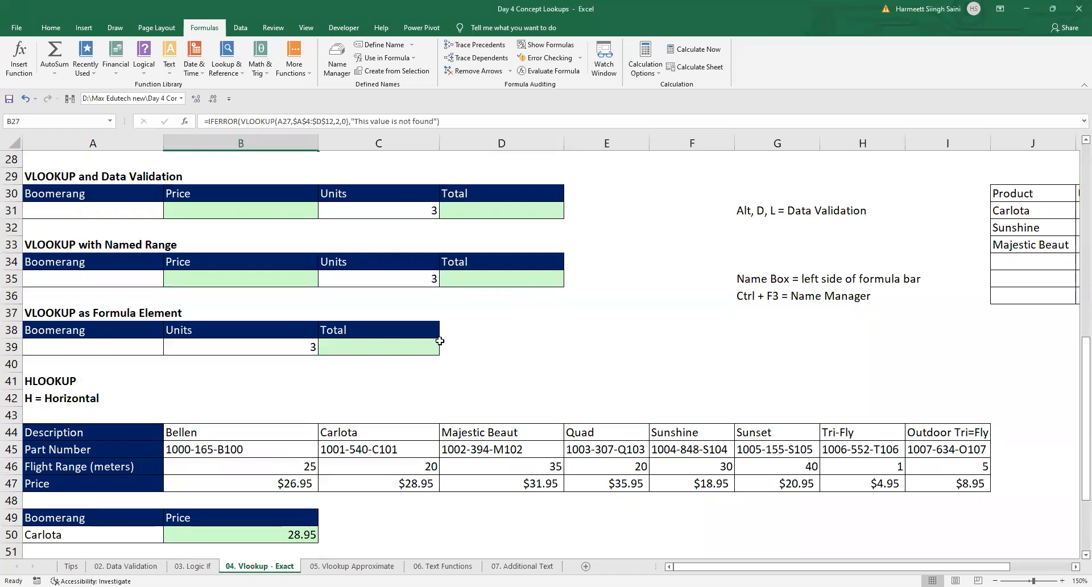
{"action": "scroll", "coordinate": [440, 340], "scroll_direction": "down", "scroll_amount": 1}
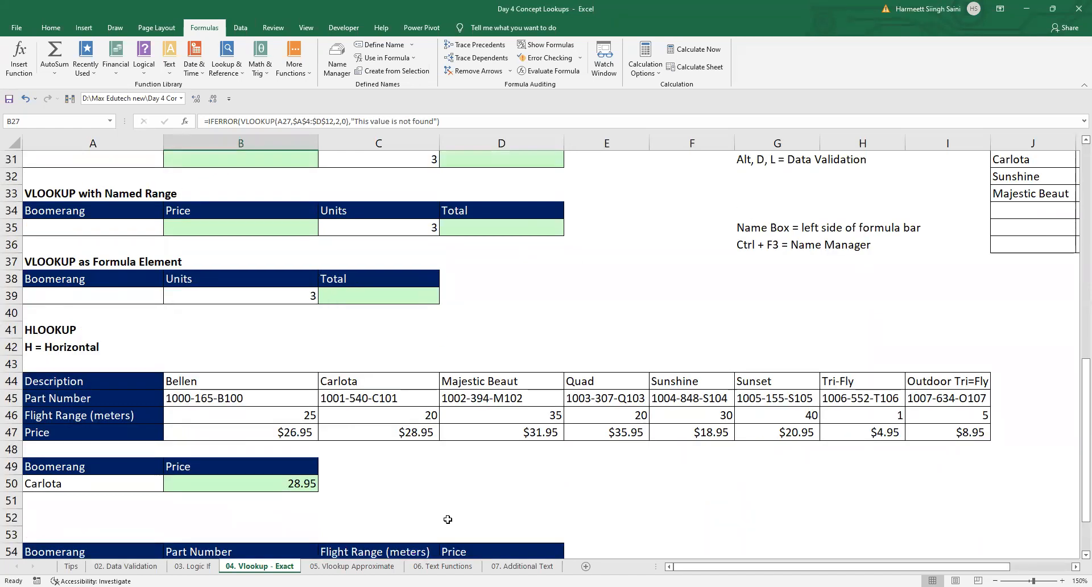
Step: Inspect the commission formula in B17 and the sales value in A17 on the 05. Vlookup Approximate sheet
{"action": "left_click", "coordinate": [389, 566]}
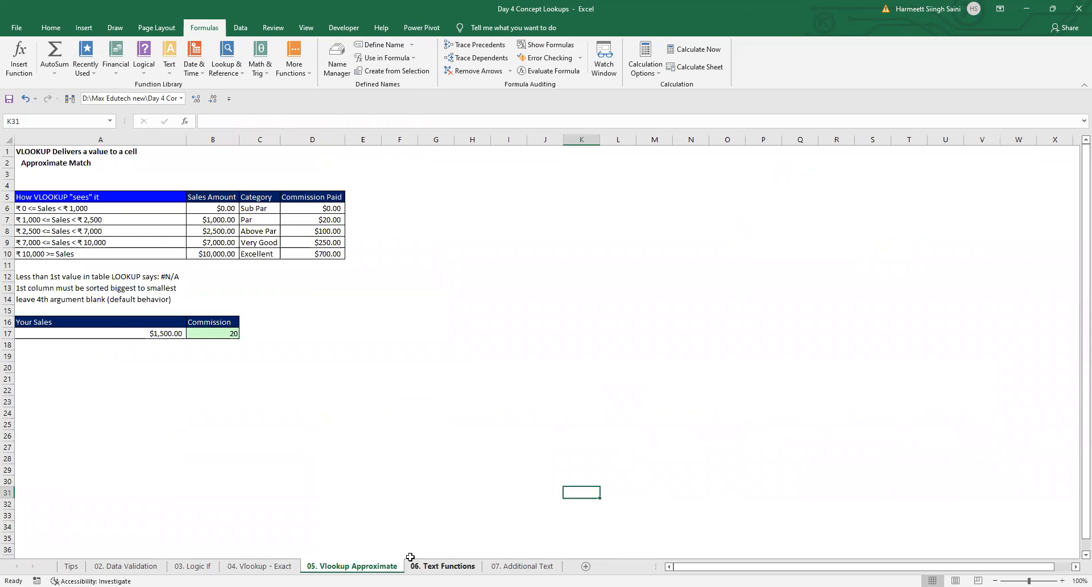
{"action": "left_click", "coordinate": [215, 335]}
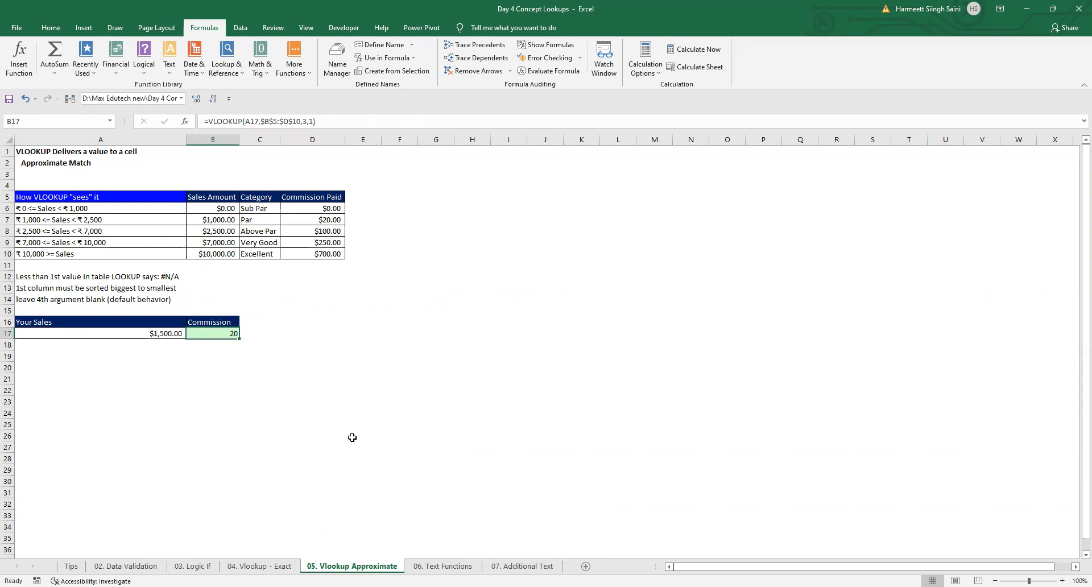
{"action": "key", "text": "Left"}
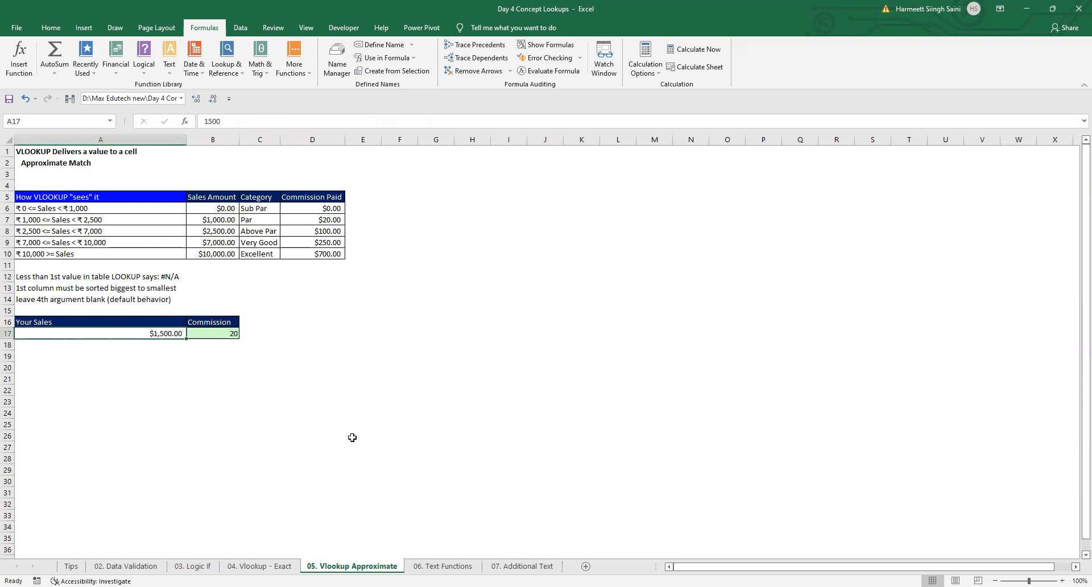
Step: Return to the 04. Vlookup - Exact sheet and examine the extent of the boomerang table, from A4 to D12
{"action": "key", "text": "ctrl+Page_Up"}
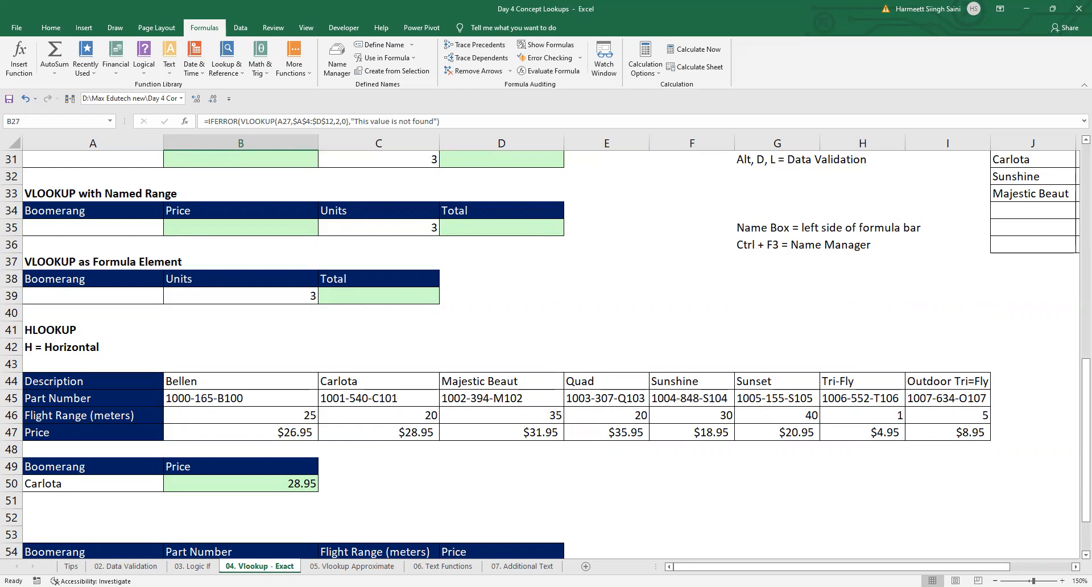
{"action": "scroll", "coordinate": [495, 329], "scroll_direction": "up", "scroll_amount": 7}
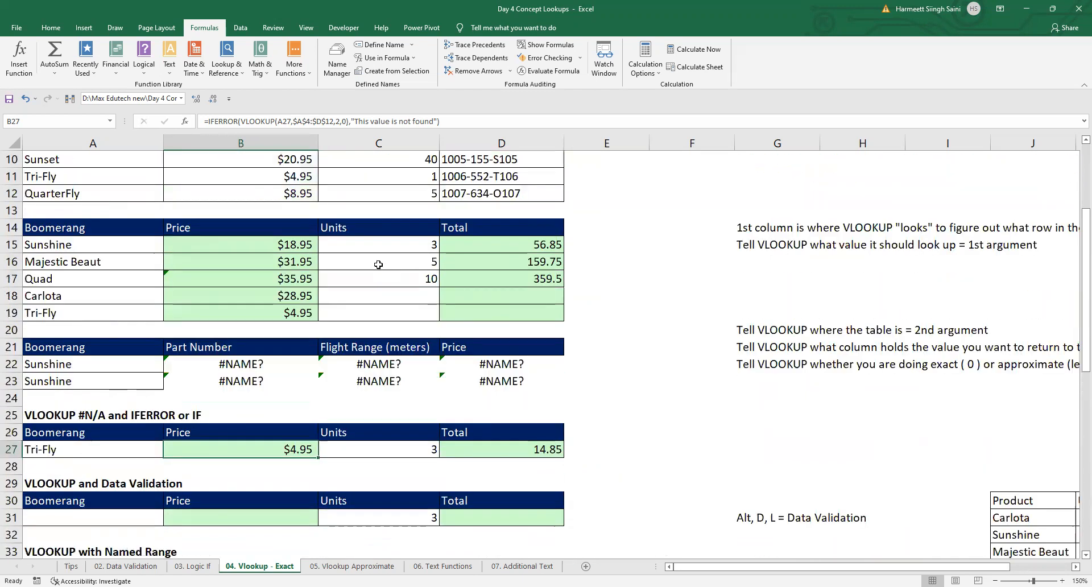
{"action": "scroll", "coordinate": [379, 264], "scroll_direction": "up", "scroll_amount": 3}
{"action": "left_click_drag", "start_coordinate": [107, 213], "coordinate": [492, 322]}
{"action": "left_click_drag", "start_coordinate": [515, 346], "coordinate": [515, 347]}
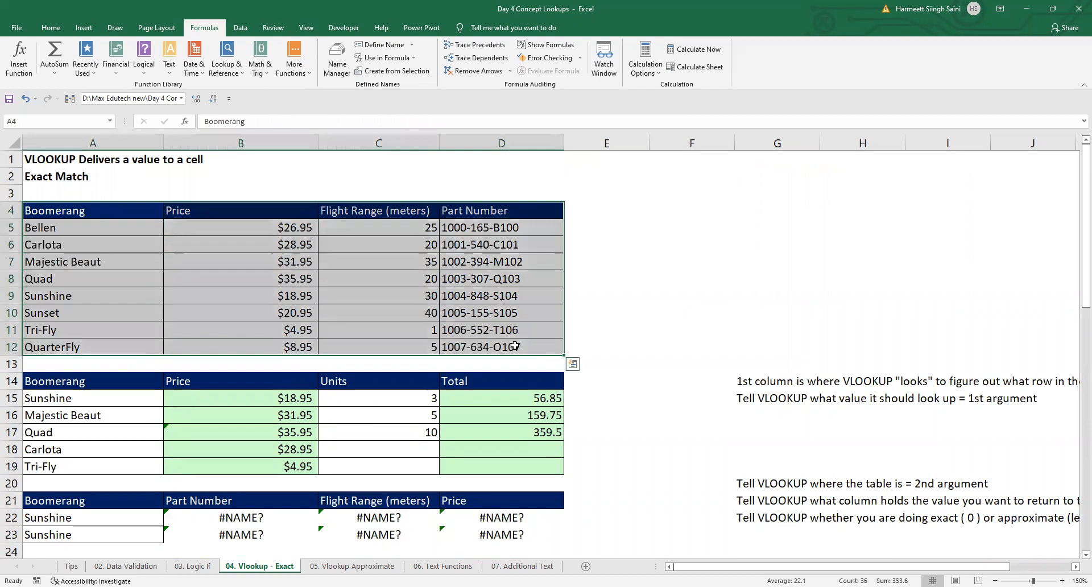
{"action": "left_click", "coordinate": [120, 216]}
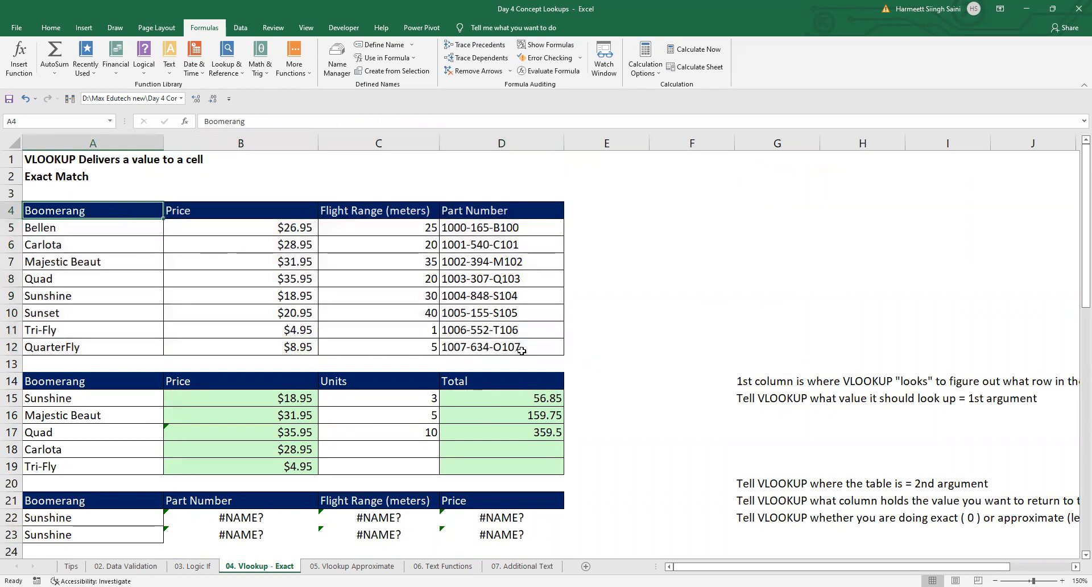
{"action": "left_click", "coordinate": [524, 348]}
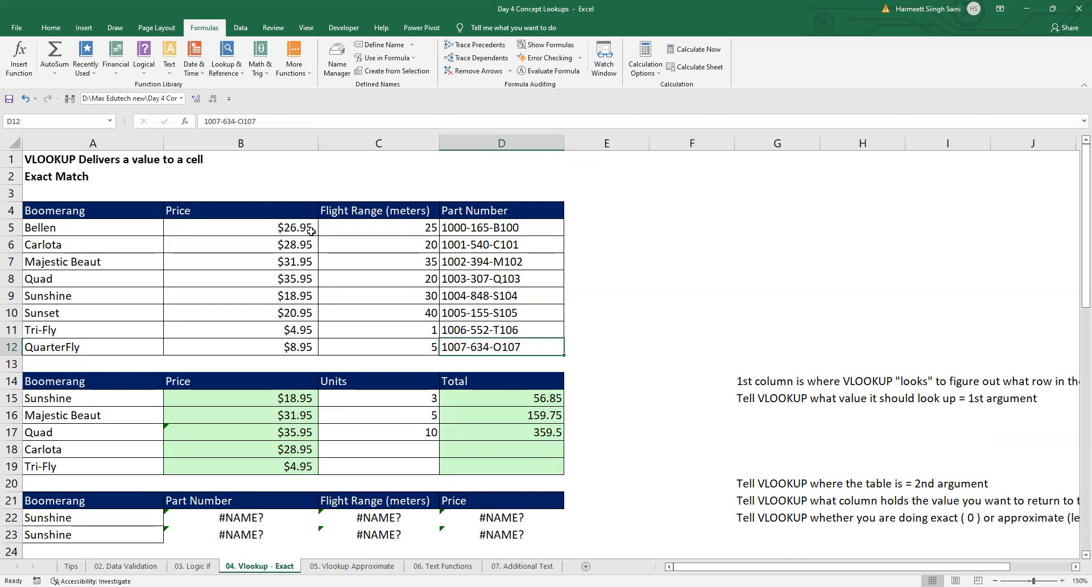
Step: Start a new defined name for the boomerang table A4:D12 and call it _My_Product_List
{"action": "left_click_drag", "start_coordinate": [125, 210], "coordinate": [513, 346]}
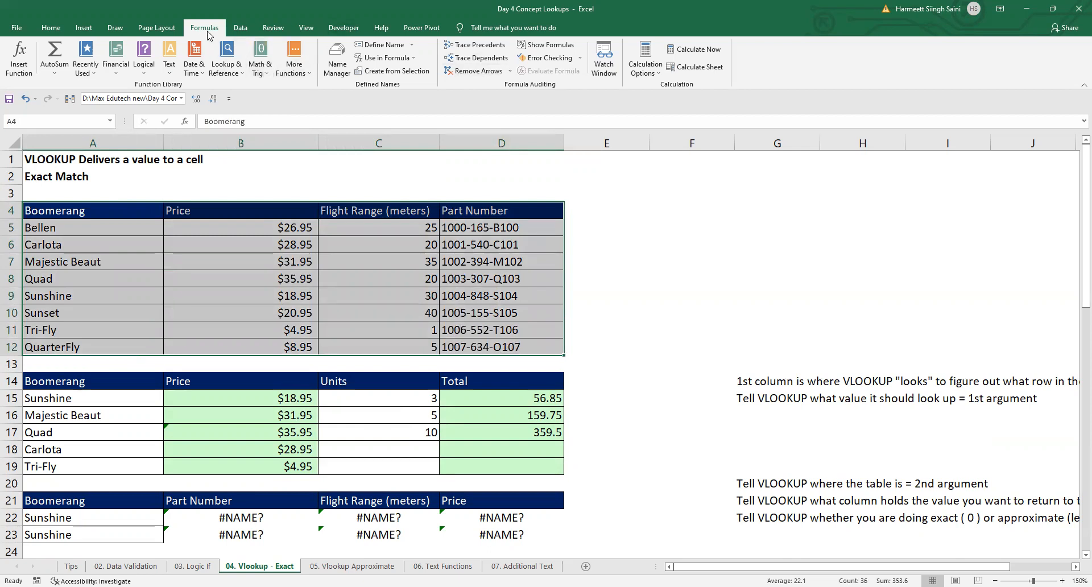
{"action": "left_click", "coordinate": [337, 61]}
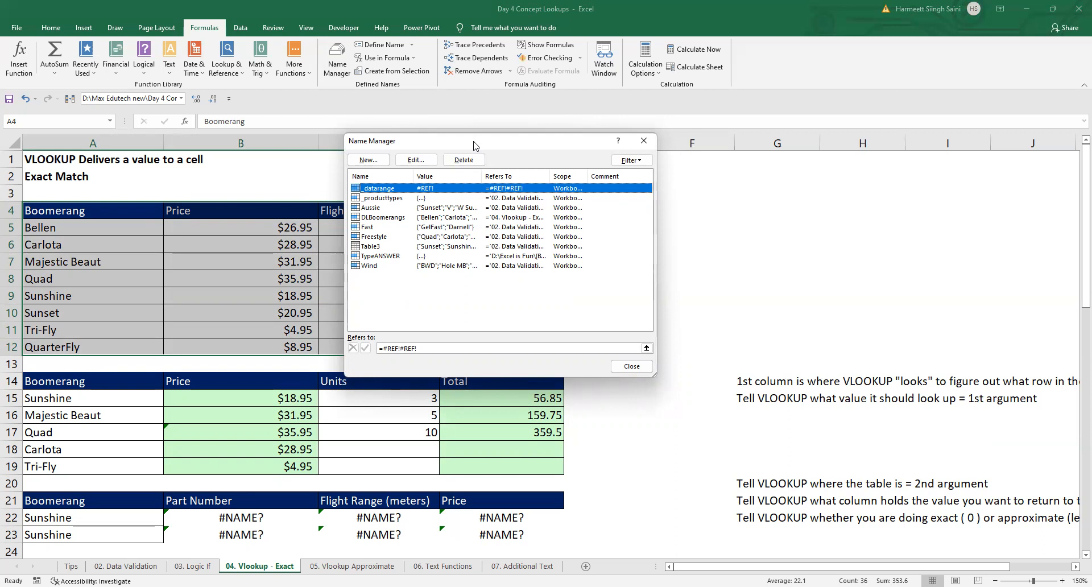
{"action": "left_click_drag", "start_coordinate": [473, 146], "coordinate": [777, 140]}
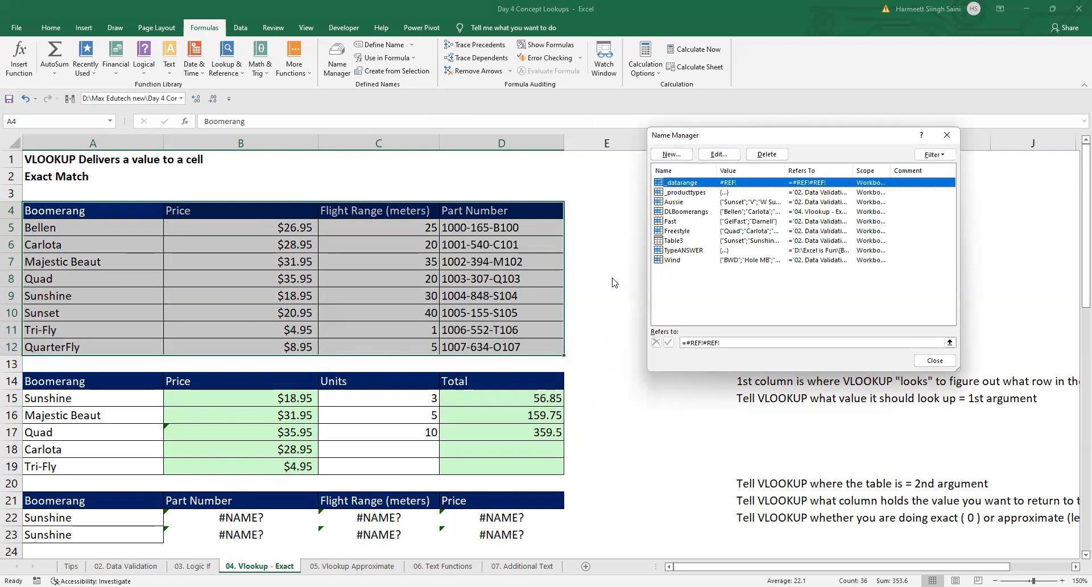
{"action": "left_click", "coordinate": [677, 156]}
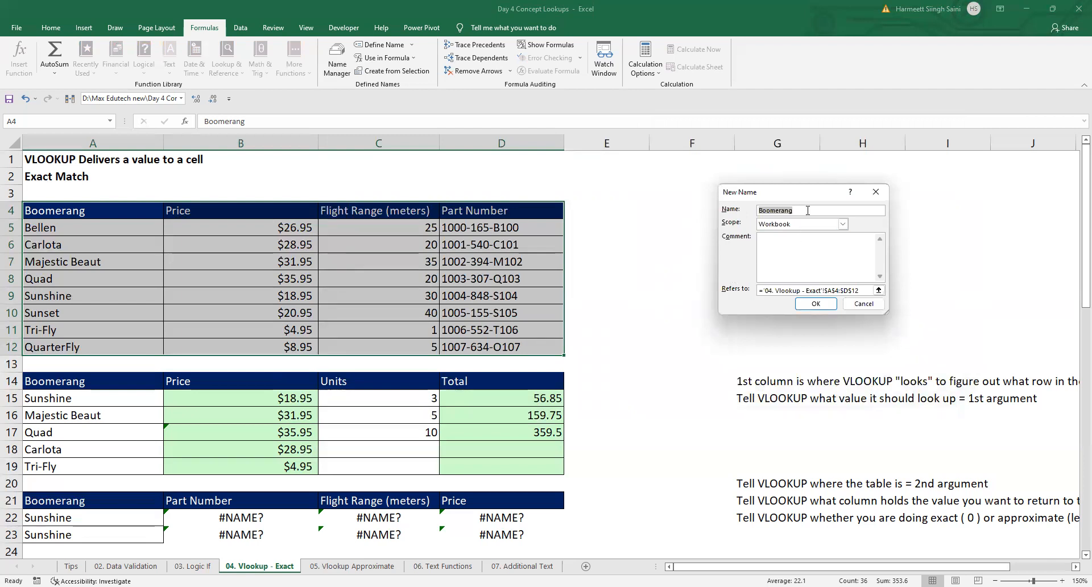
{"action": "left_click_drag", "start_coordinate": [806, 210], "coordinate": [724, 210]}
{"action": "type", "text": "_"}
{"action": "type", "text": "MyProductLis"}
{"action": "key", "text": "BackSpace"}
{"action": "key", "text": "BackSpace"}
{"action": "key", "text": "BackSpace"}
{"action": "key", "text": "BackSpace"}
{"action": "key", "text": "BackSpace"}
{"action": "key", "text": "BackSpace"}
{"action": "key", "text": "BackSpace"}
{"action": "key", "text": "BackSpace"}
{"action": "key", "text": "BackSpace"}
{"action": "key", "text": "BackSpace"}
{"action": "type", "text": "_Product_List"}
Step: Set the new name's scope to Workbook, create it and close the Name Manager
{"action": "left_click", "coordinate": [842, 228]}
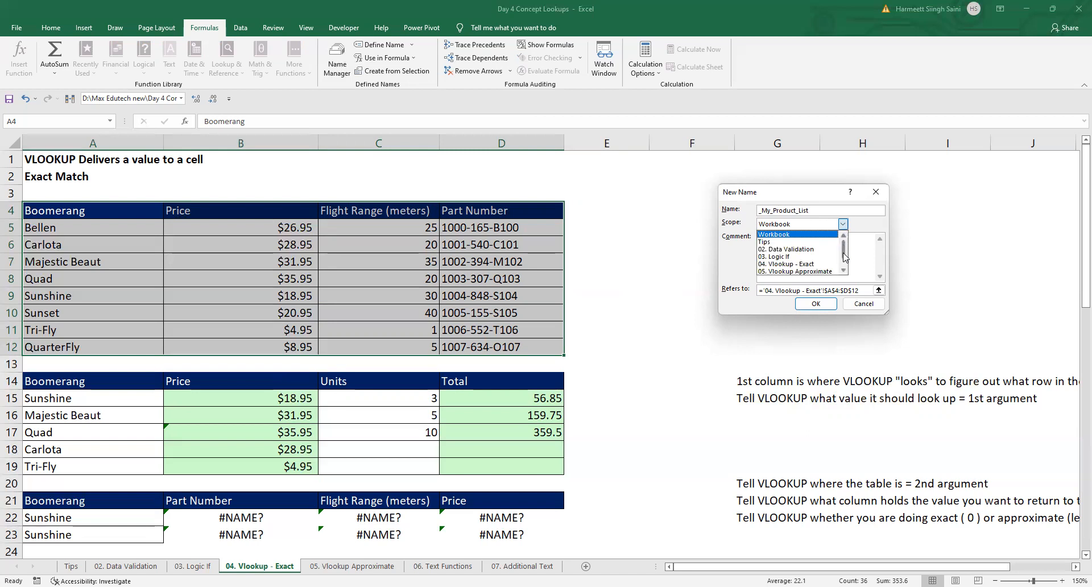
{"action": "scroll", "coordinate": [843, 266], "scroll_direction": "down", "scroll_amount": 1}
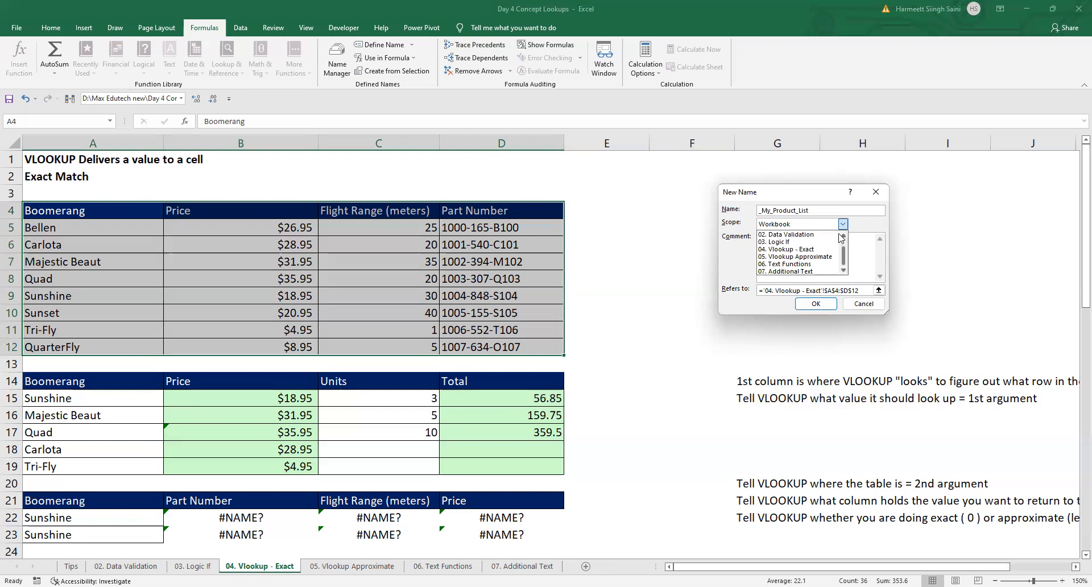
{"action": "left_click", "coordinate": [824, 230]}
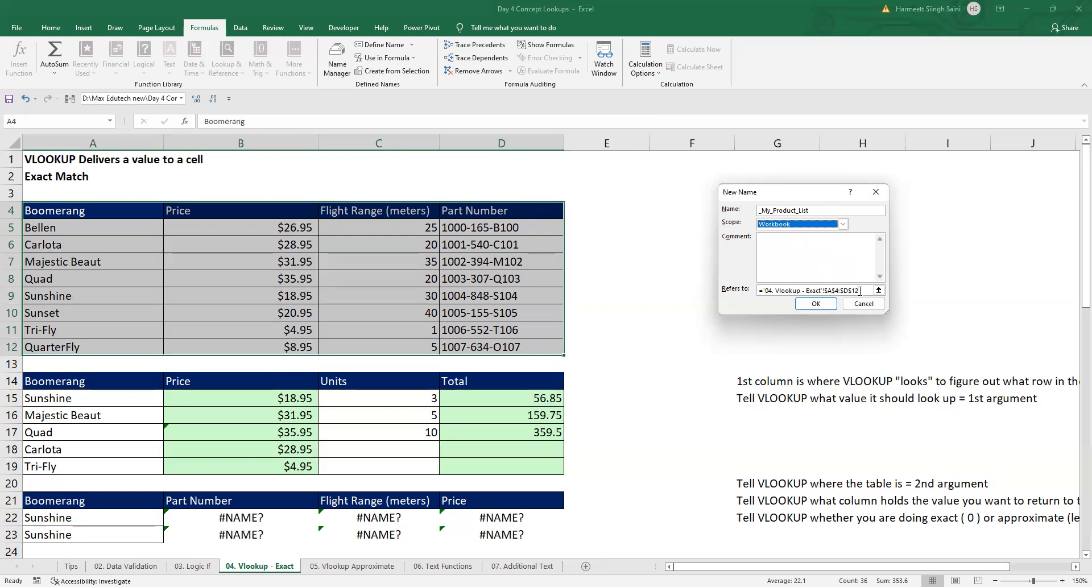
{"action": "left_click", "coordinate": [819, 301]}
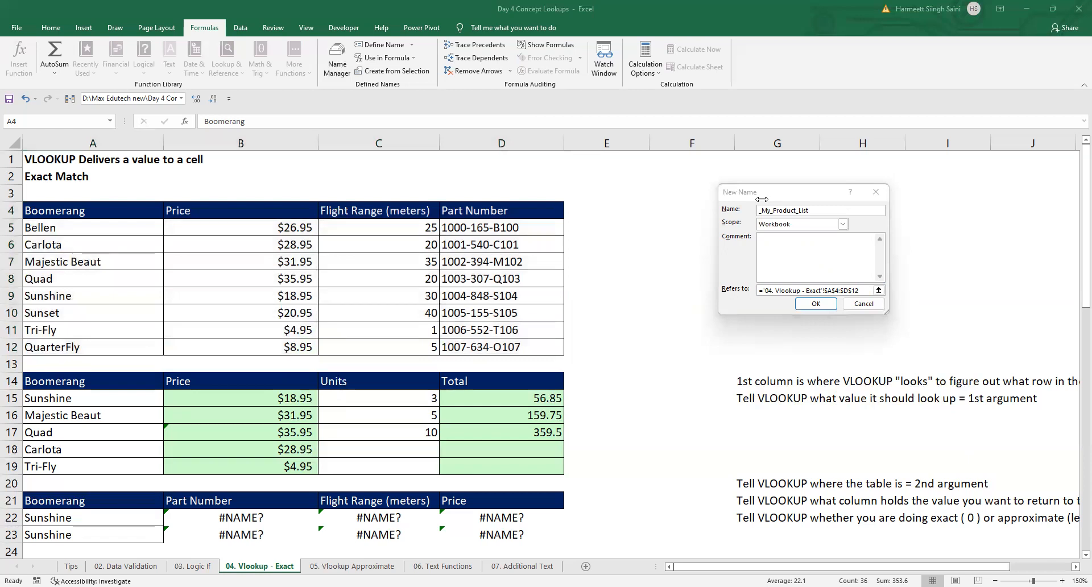
{"action": "left_click", "coordinate": [762, 199]}
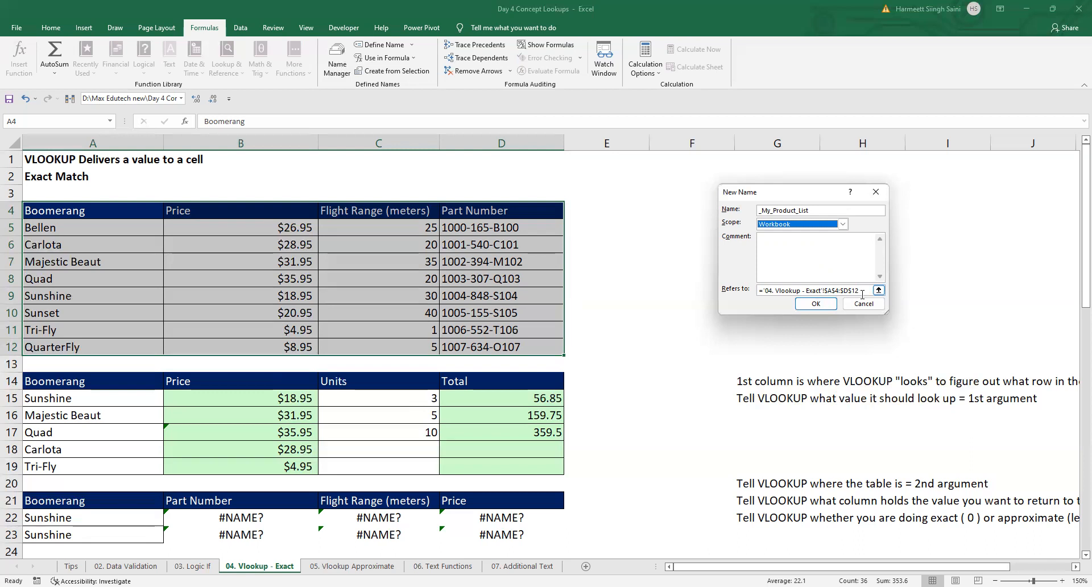
{"action": "left_click", "coordinate": [821, 307]}
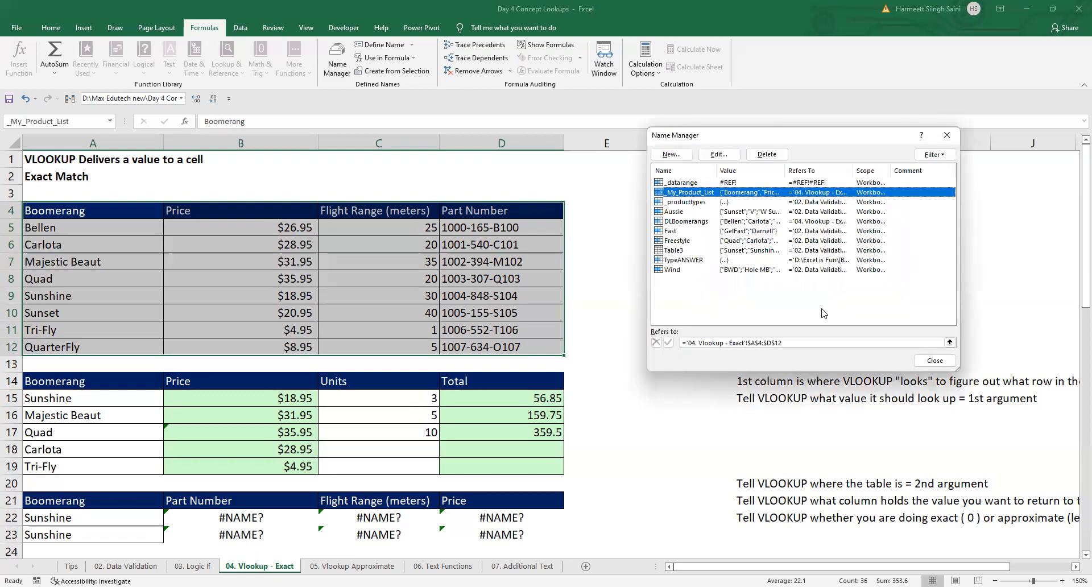
{"action": "left_click", "coordinate": [939, 365]}
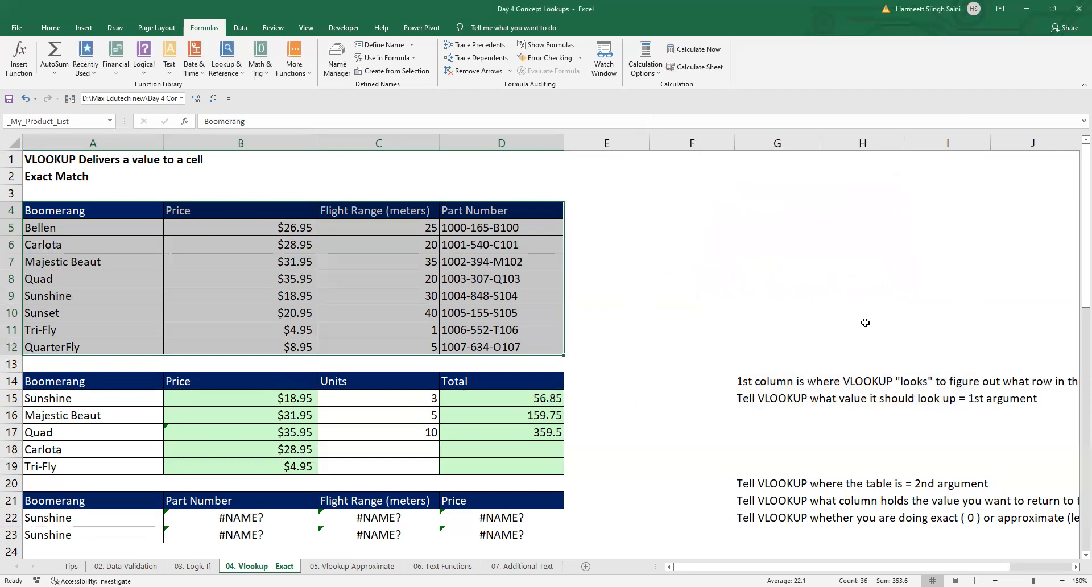
Step: From an empty cell on the 04. Vlookup - Exact sheet, select the table through its name _My_Product_List
{"action": "left_click", "coordinate": [865, 325]}
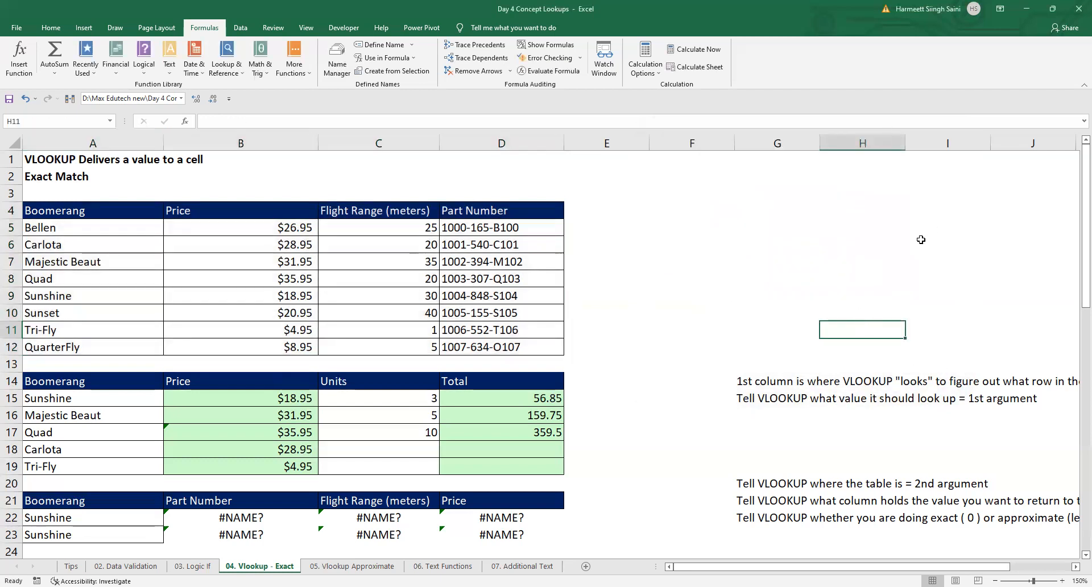
{"action": "left_click", "coordinate": [522, 566]}
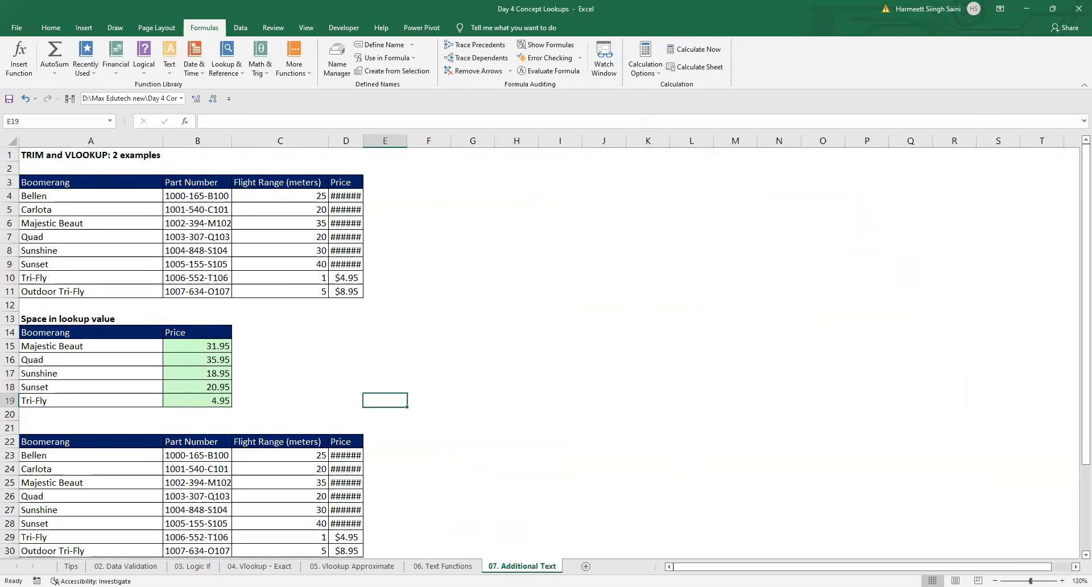
{"action": "left_click", "coordinate": [259, 565]}
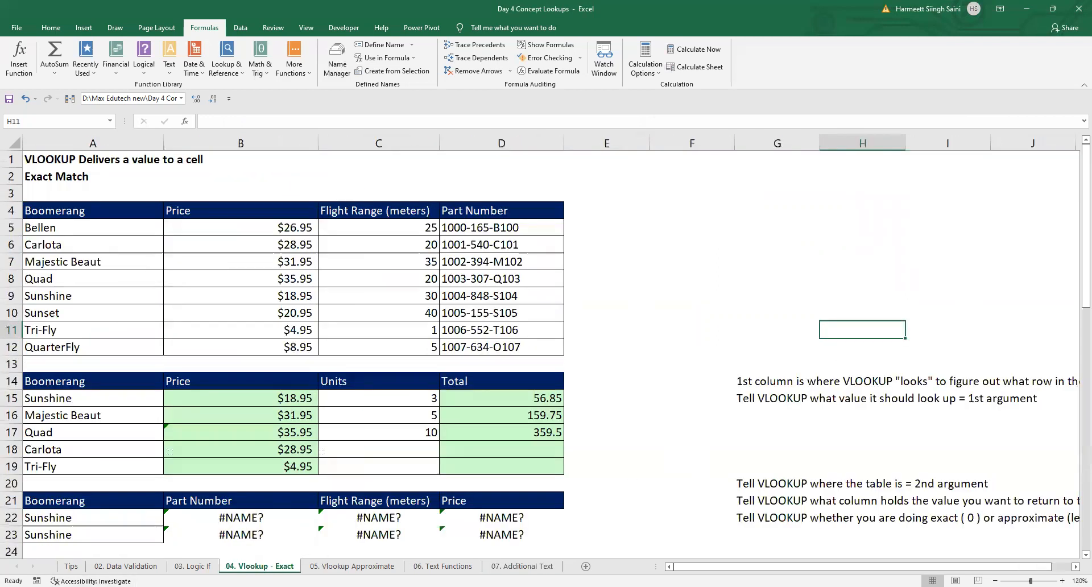
{"action": "left_click", "coordinate": [965, 450]}
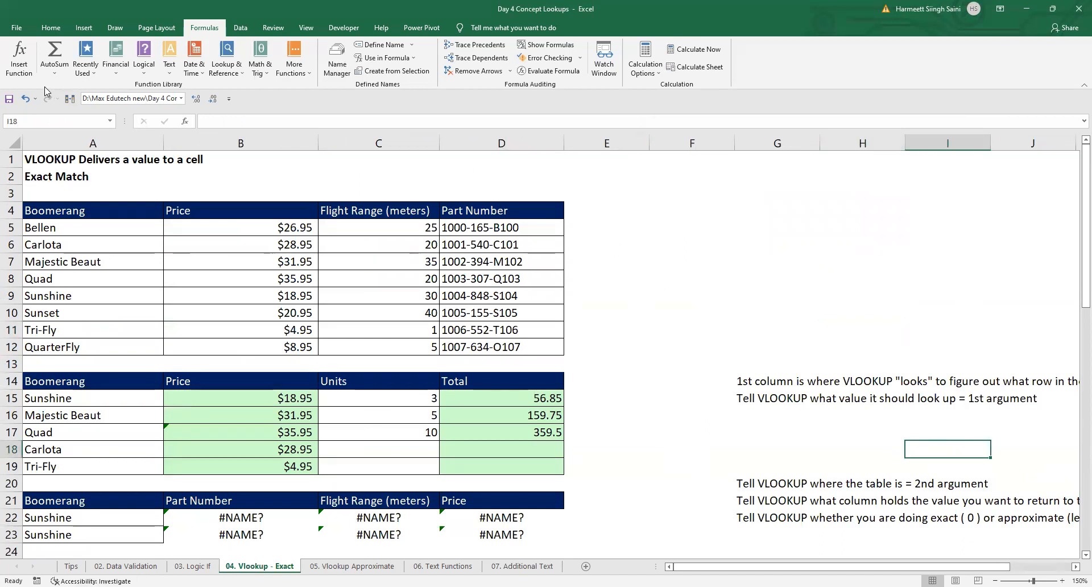
{"action": "left_click", "coordinate": [110, 123]}
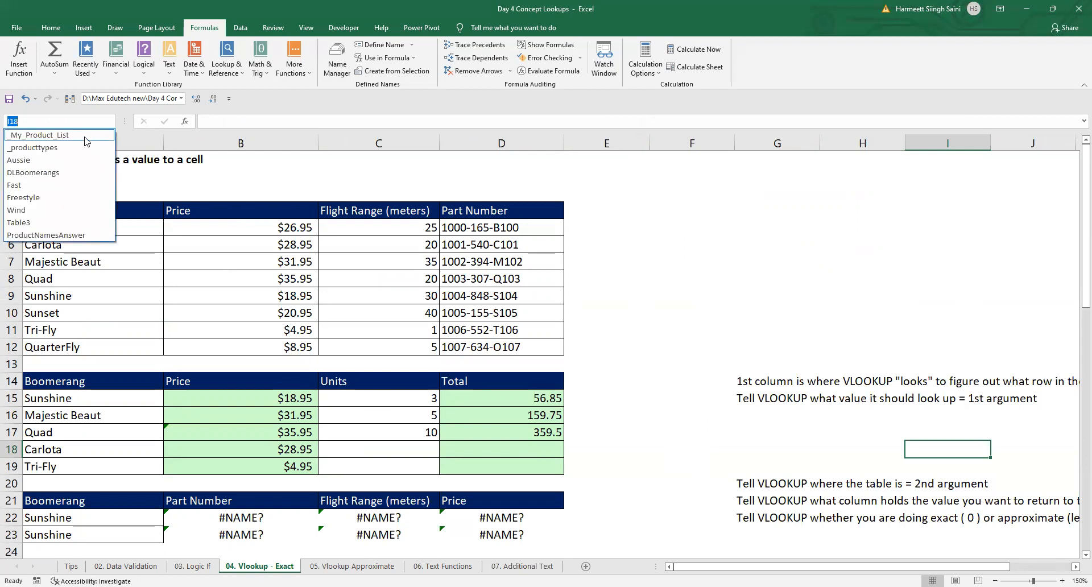
{"action": "left_click", "coordinate": [69, 141]}
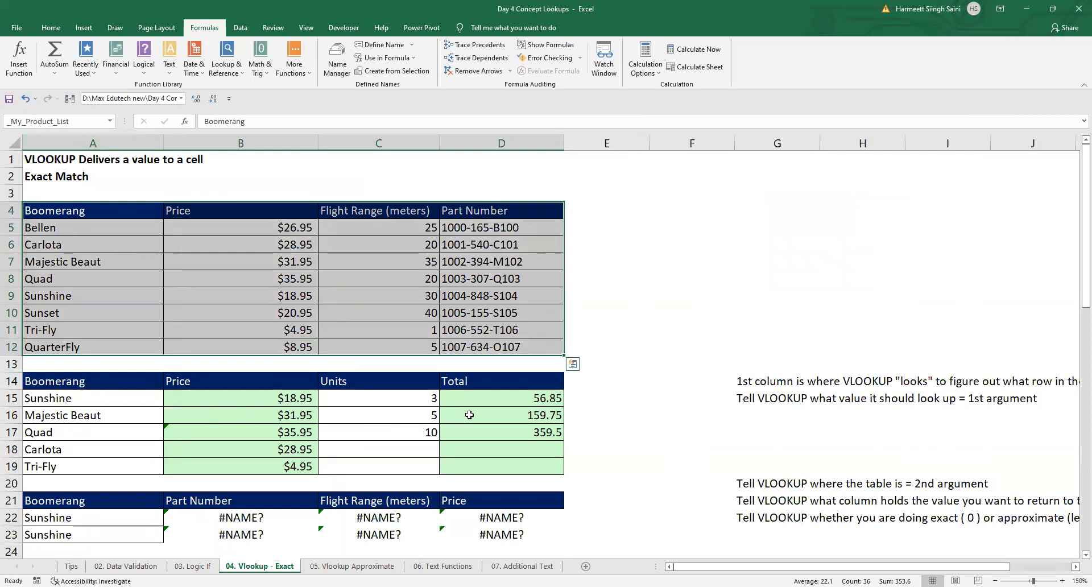
Step: Go to the 07. Additional Text sheet and jump from there to the _My_Product_List range
{"action": "left_click", "coordinate": [521, 566]}
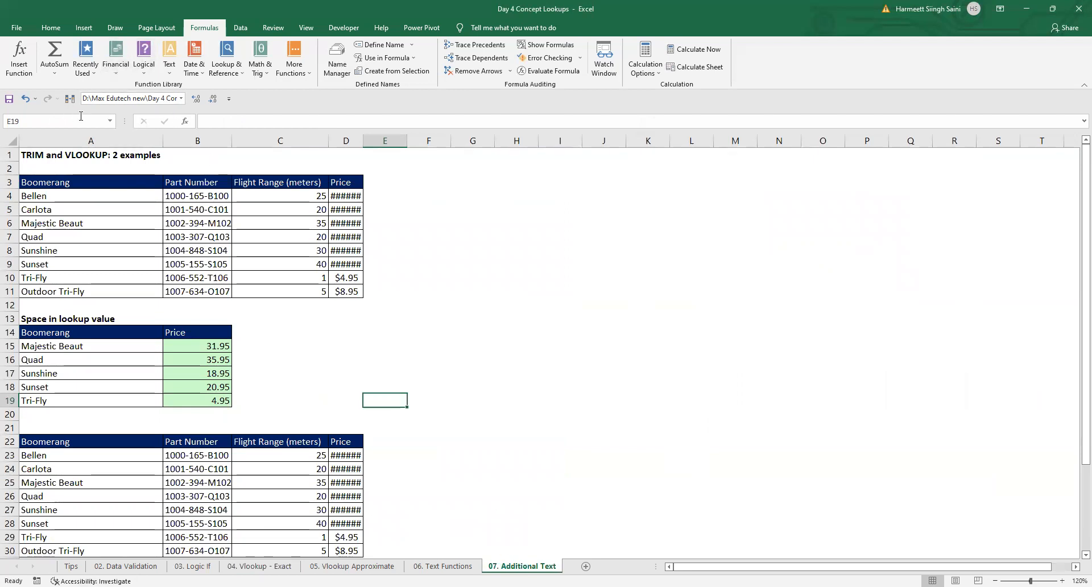
{"action": "left_click", "coordinate": [110, 121]}
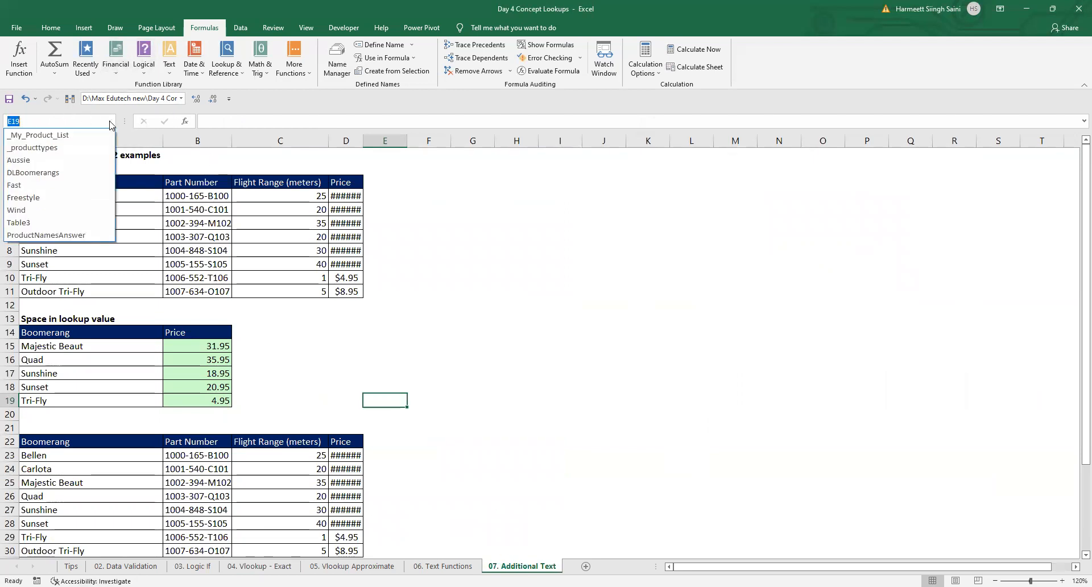
{"action": "left_click", "coordinate": [83, 135]}
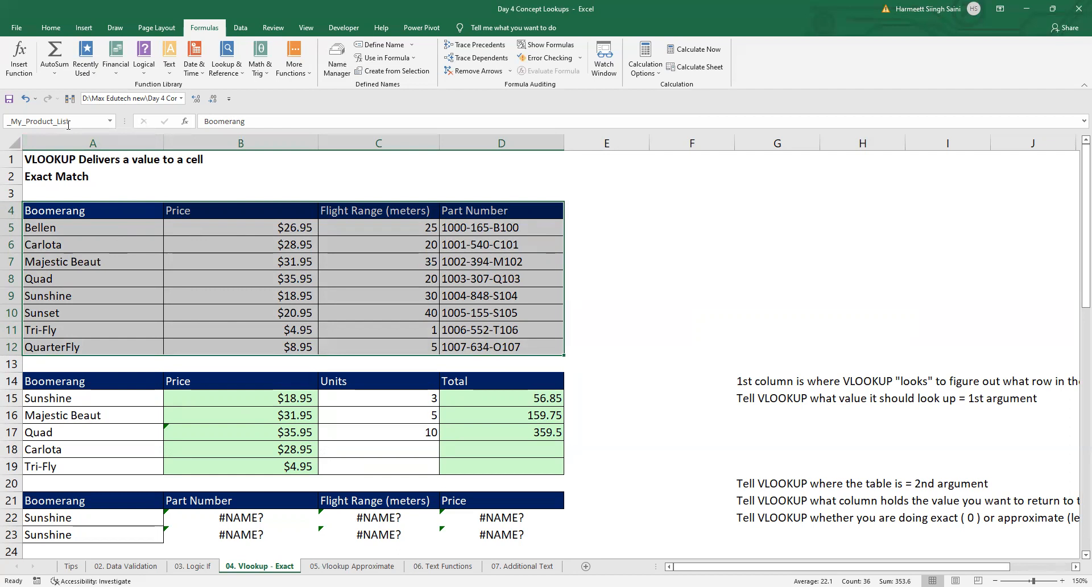
{"action": "scroll", "coordinate": [209, 390], "scroll_direction": "down", "scroll_amount": 3}
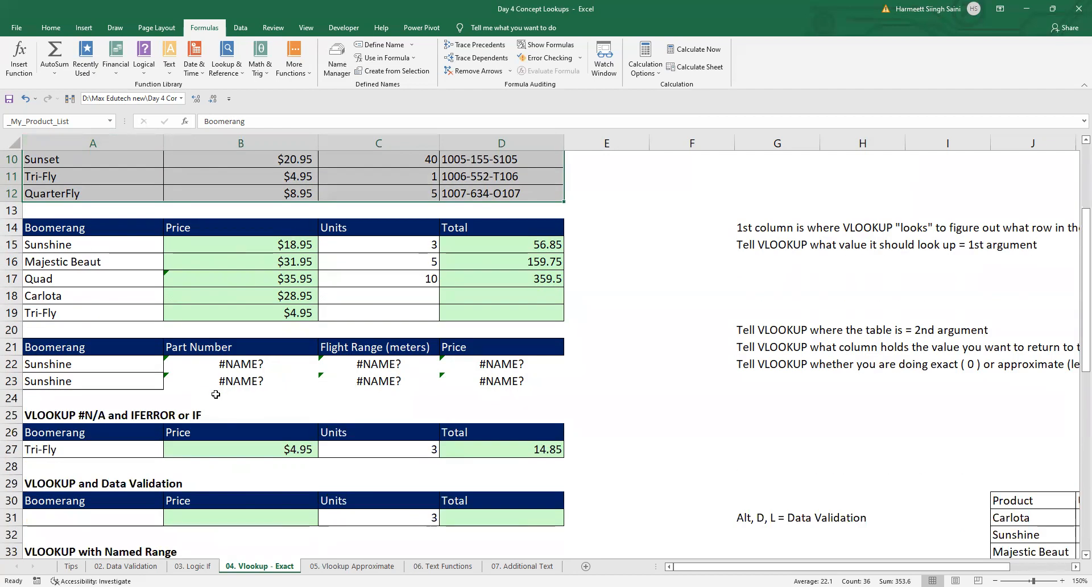
Step: Replace the formula in B15 with a new VLOOKUP that uses A15 as its lookup value
{"action": "scroll", "coordinate": [209, 392], "scroll_direction": "down", "scroll_amount": 1}
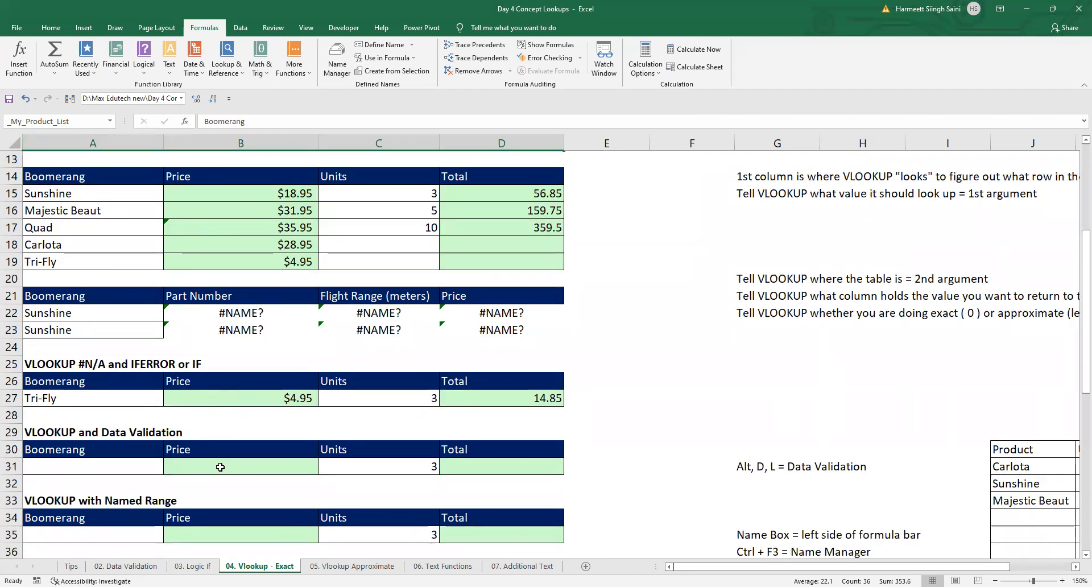
{"action": "left_click", "coordinate": [119, 460]}
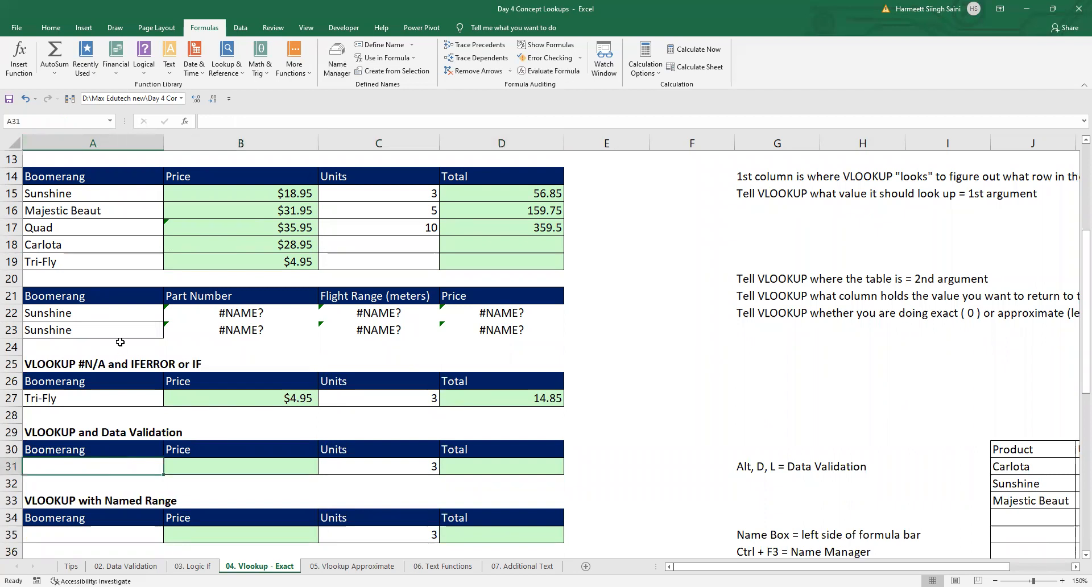
{"action": "left_click", "coordinate": [238, 193]}
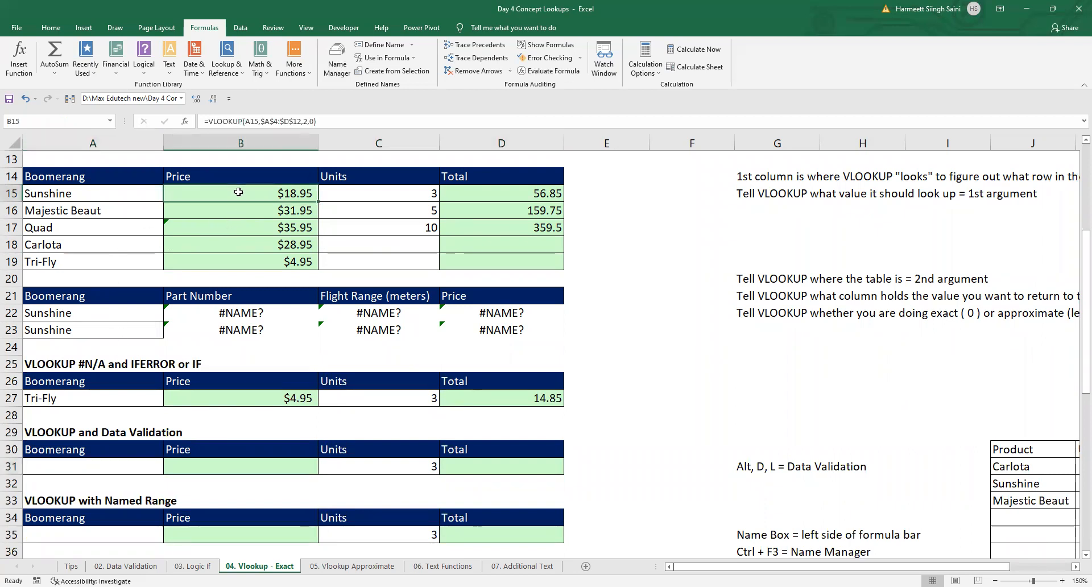
{"action": "left_click", "coordinate": [332, 121]}
{"action": "left_click_drag", "start_coordinate": [332, 121], "coordinate": [161, 111]}
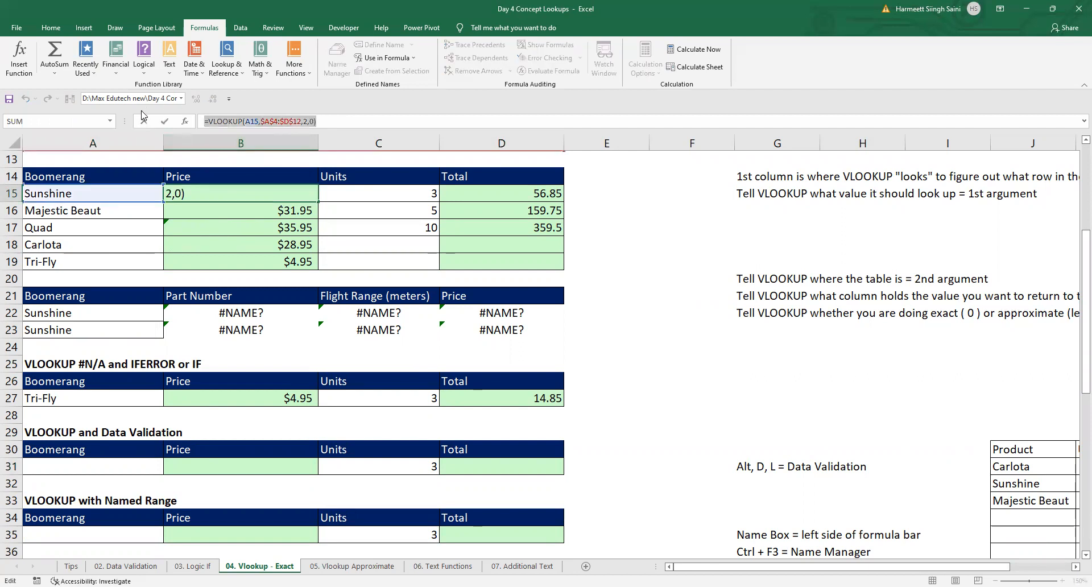
{"action": "type", "text": "="}
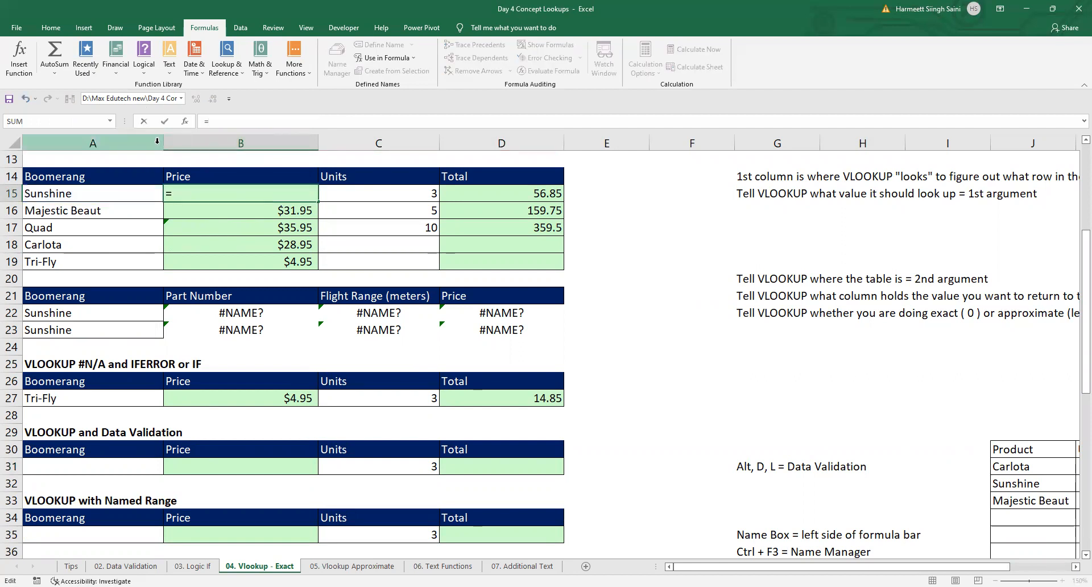
{"action": "type", "text": "vlook"}
{"action": "key", "text": "Tab"}
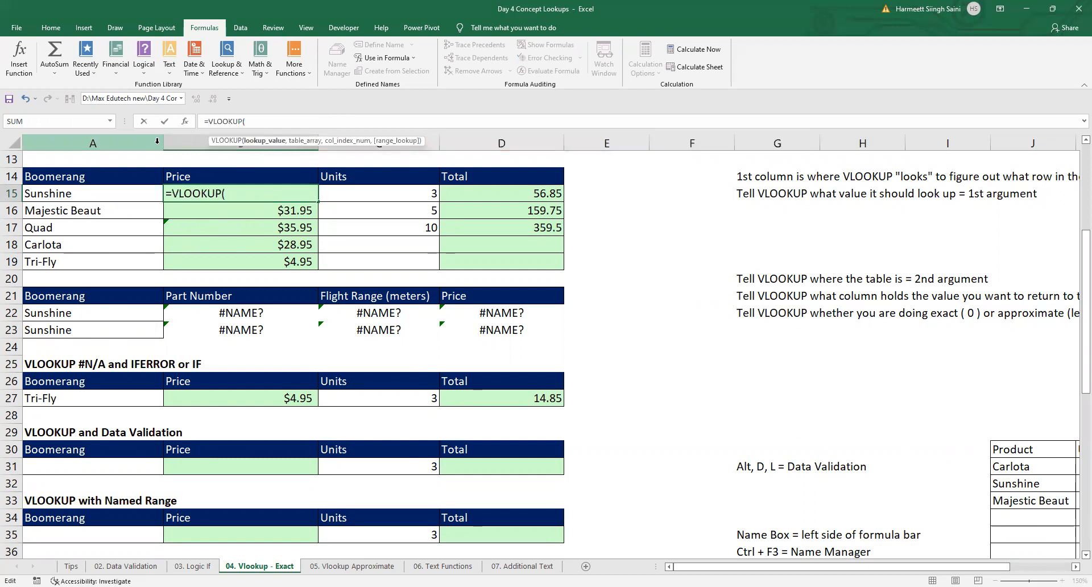
{"action": "key", "text": "Left"}
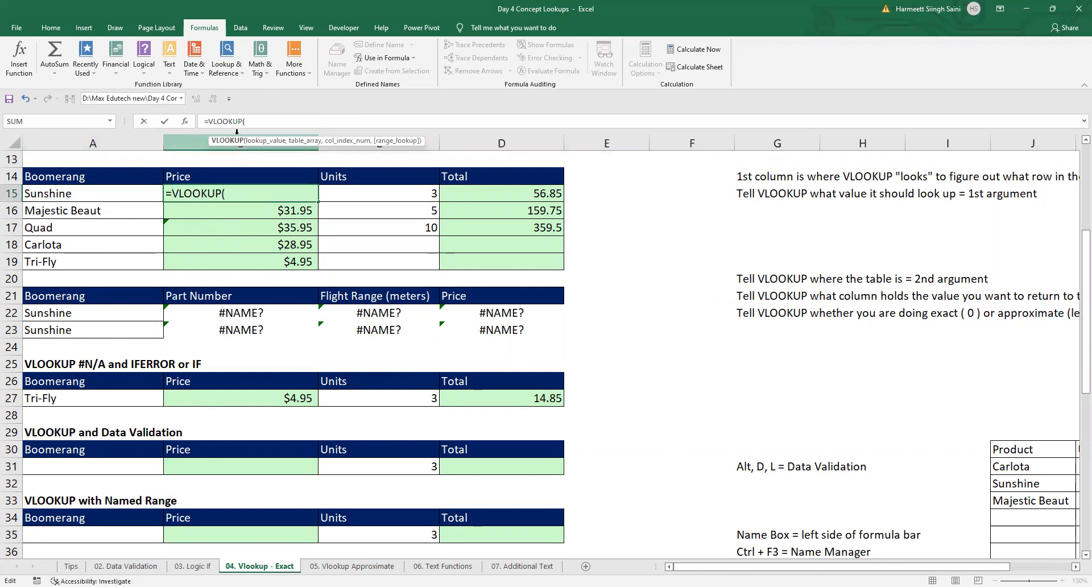
{"action": "left_click", "coordinate": [252, 114]}
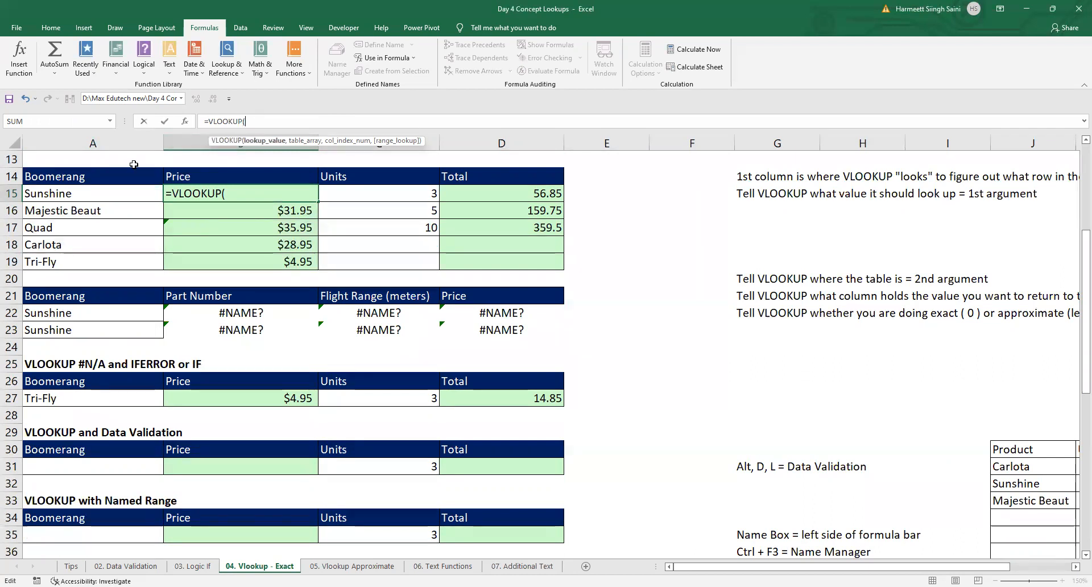
{"action": "left_click", "coordinate": [98, 192]}
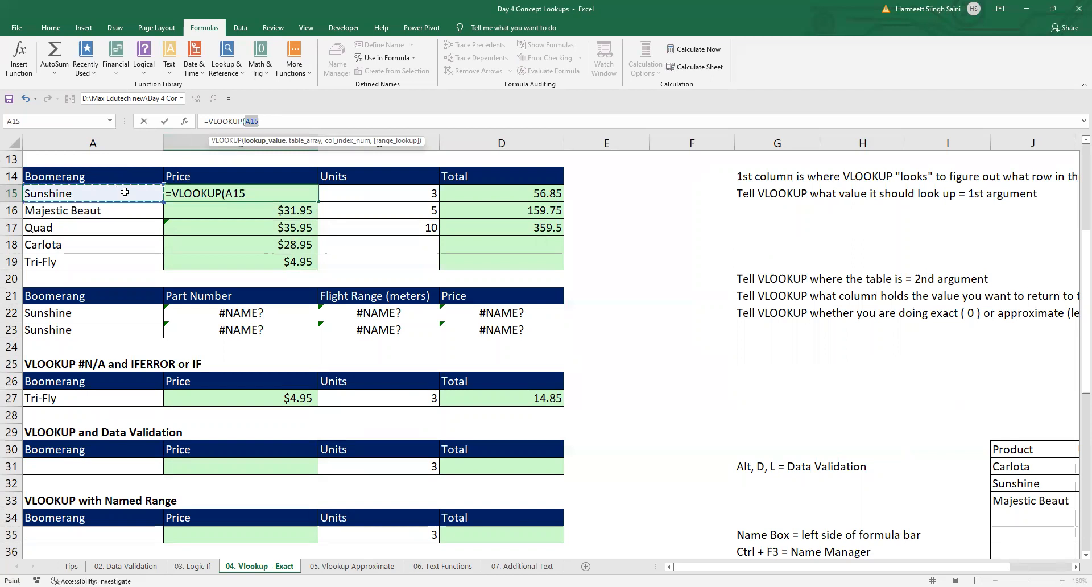
{"action": "scroll", "coordinate": [124, 193], "scroll_direction": "up", "scroll_amount": 4}
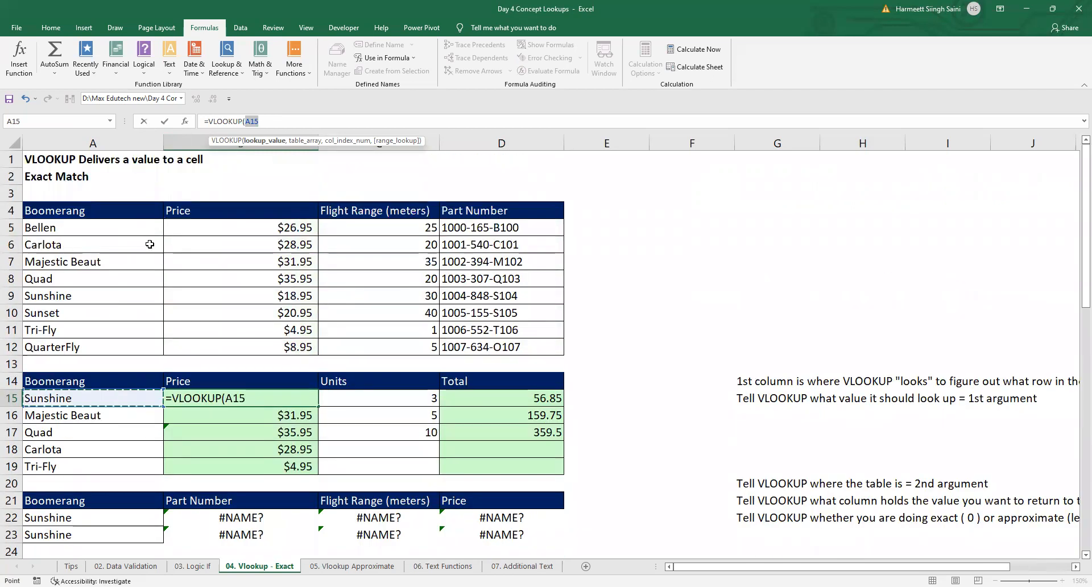
Step: Insert the defined name _My_Product_List as the table array of the VLOOKUP in B15
{"action": "type", "text": ","}
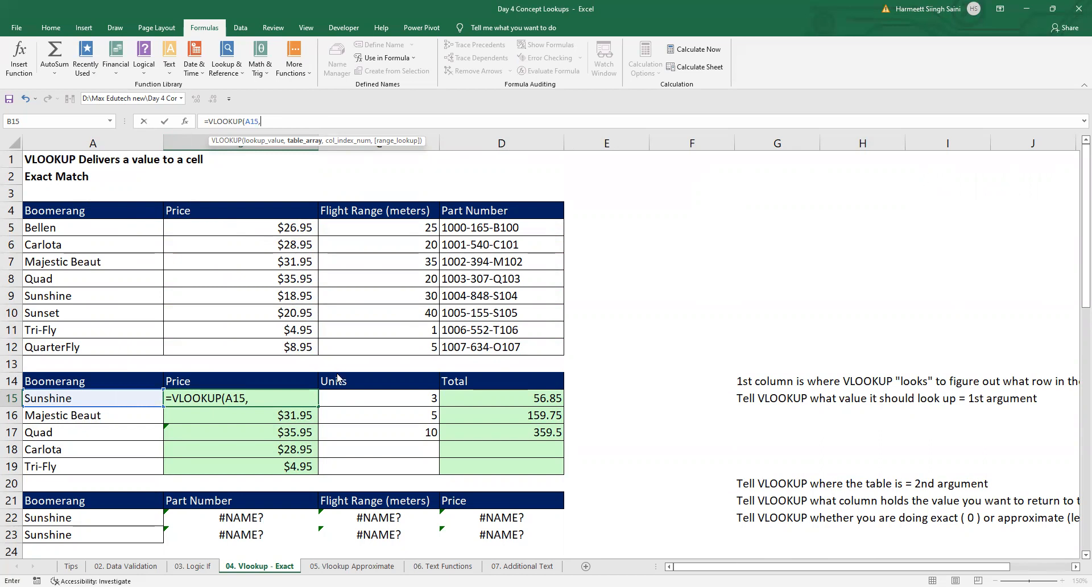
{"action": "key", "text": "F3"}
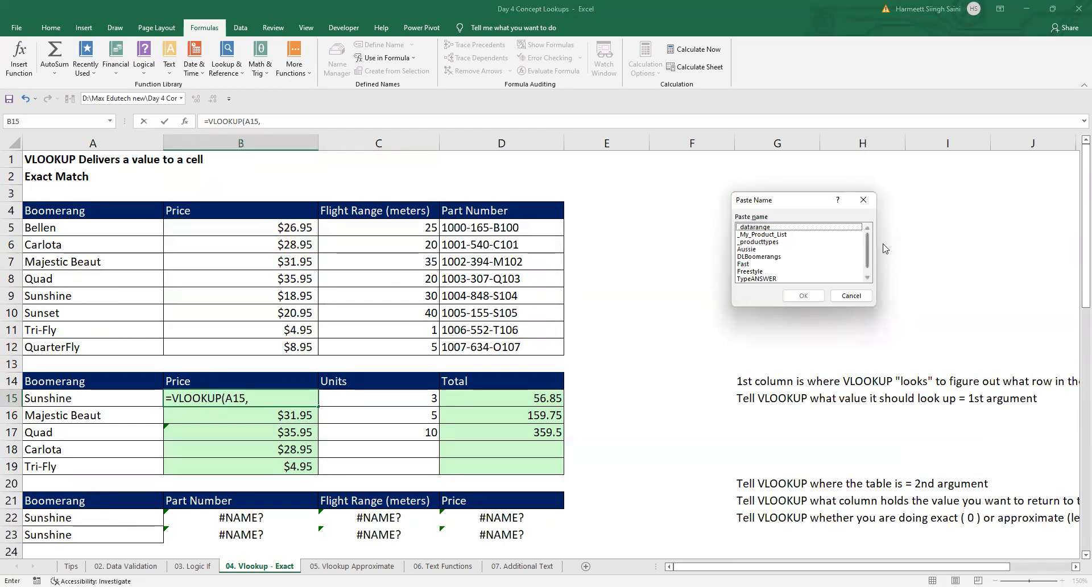
{"action": "left_click", "coordinate": [760, 234]}
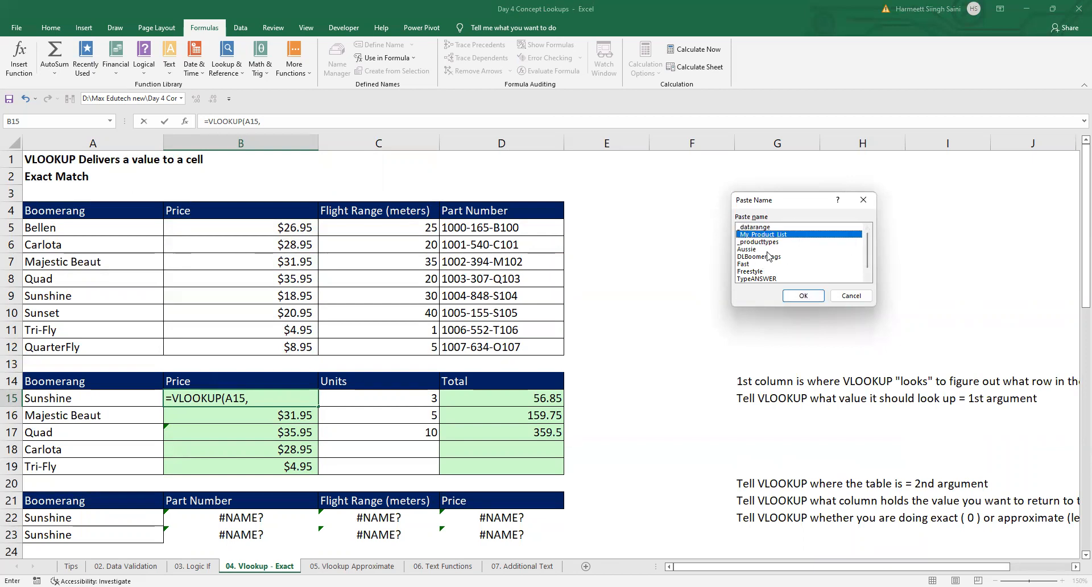
{"action": "left_click", "coordinate": [804, 297]}
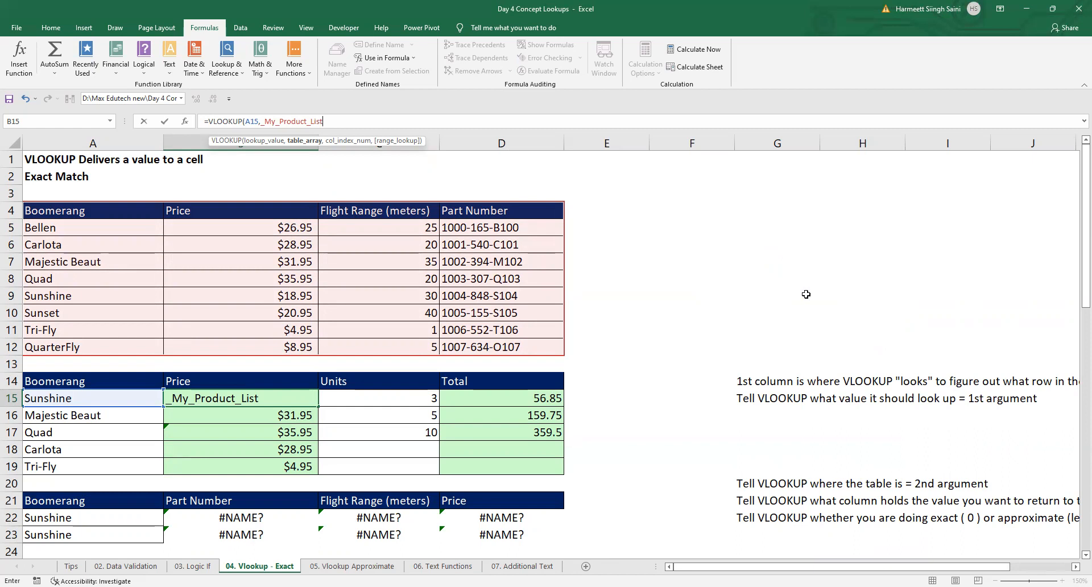
Step: Finish the B15 VLOOKUP with column index 2 and 0 for an exact match, and enter the formula
{"action": "type", "text": ",3,"}
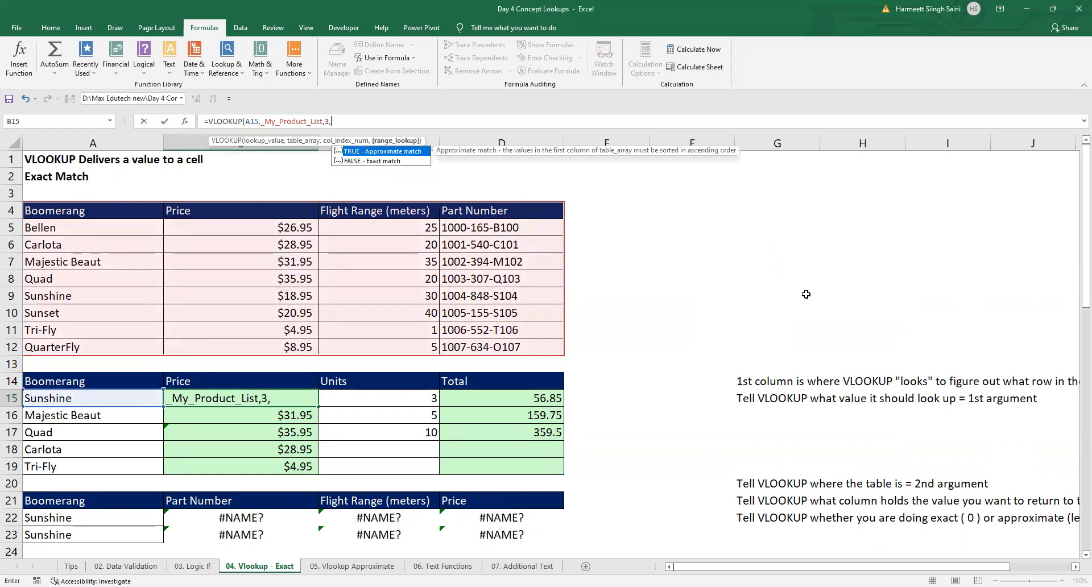
{"action": "key", "text": "BackSpace"}
{"action": "key", "text": "BackSpace"}
{"action": "type", "text": "2,0)"}
{"action": "key", "text": "Return"}
Step: Compare the formulas in B15 and B16 and examine the range highlighted by the B15 formula without changing it
{"action": "key", "text": "Up"}
{"action": "key", "text": "Down"}
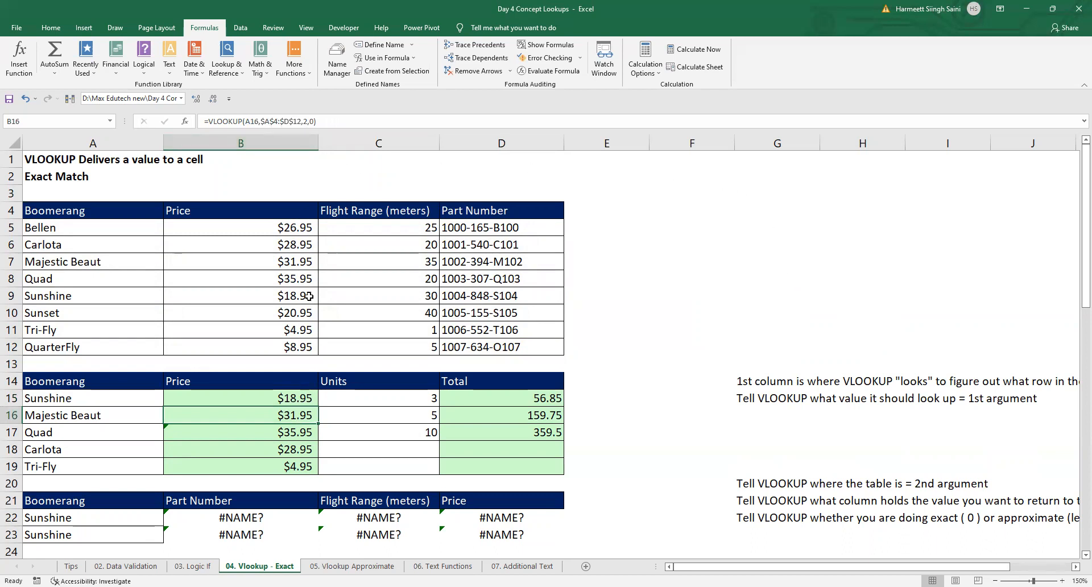
{"action": "key", "text": "Up"}
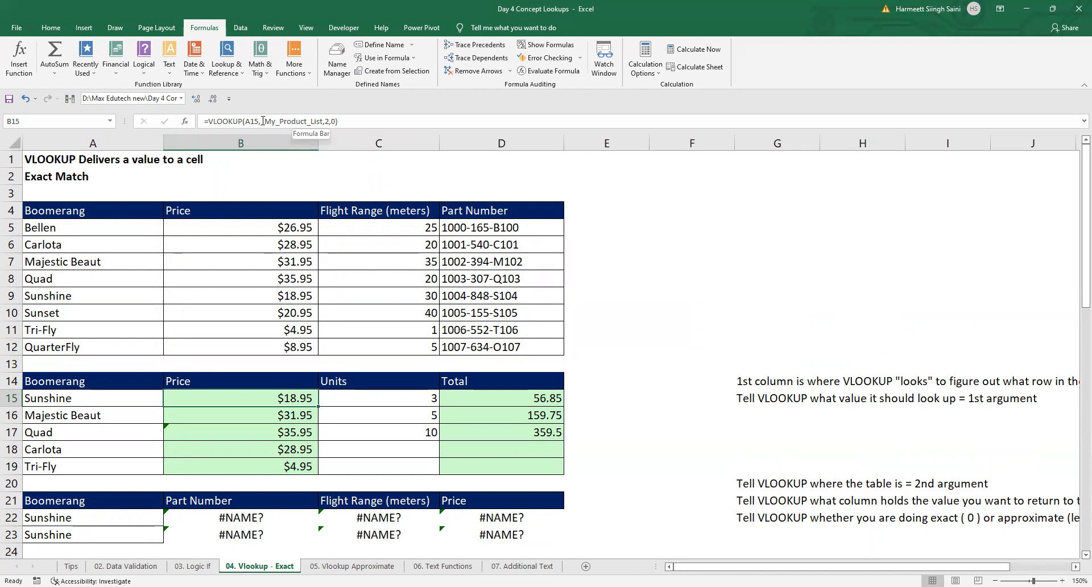
{"action": "left_click", "coordinate": [324, 121]}
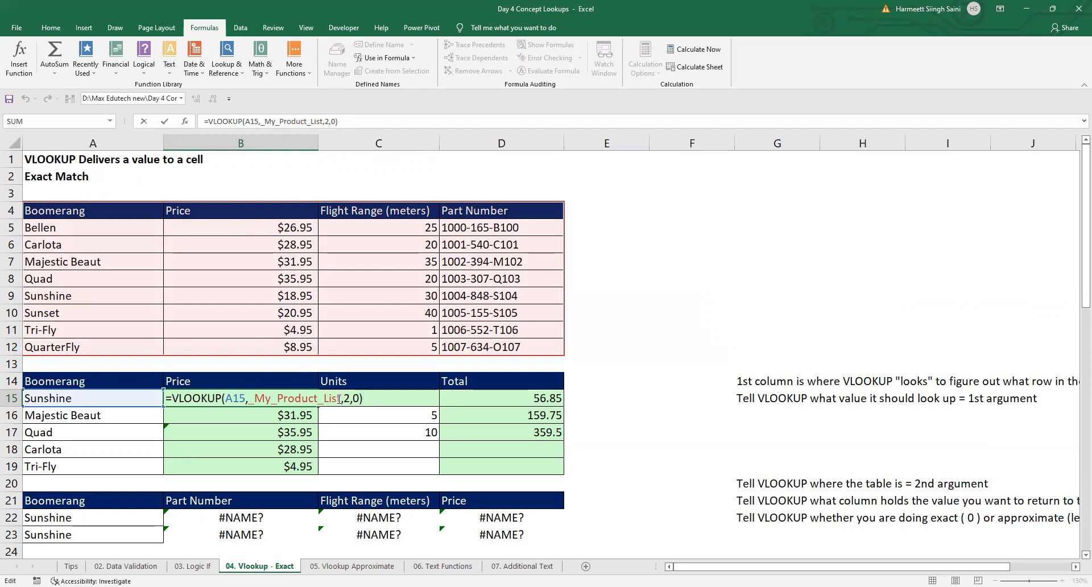
{"action": "key", "text": "Escape"}
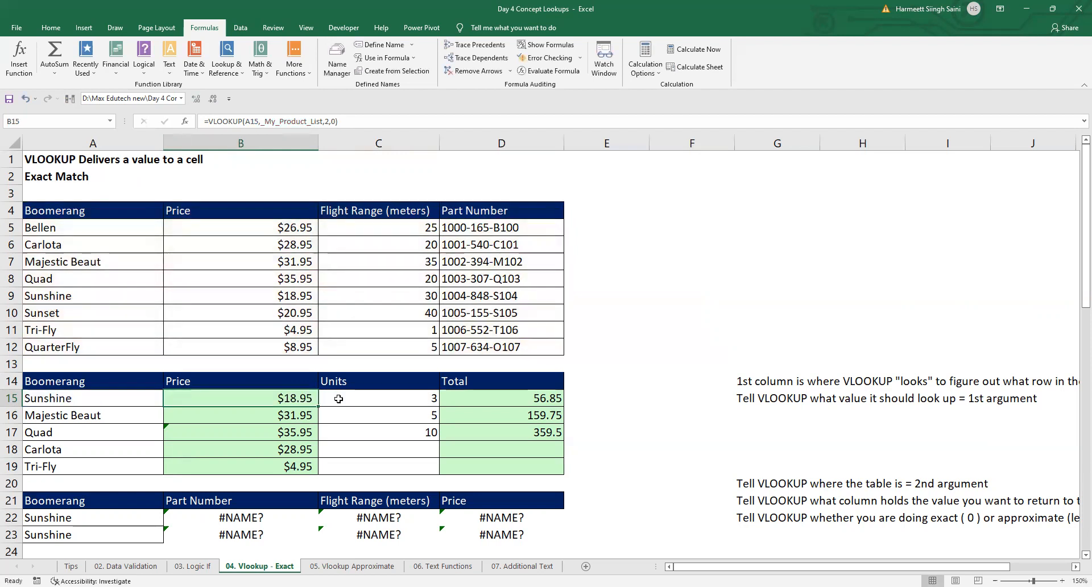
Step: Check in the Name Manager which cells the name _My_Product_List refers to, and close it
{"action": "left_click", "coordinate": [330, 58]}
{"action": "left_click", "coordinate": [695, 192]}
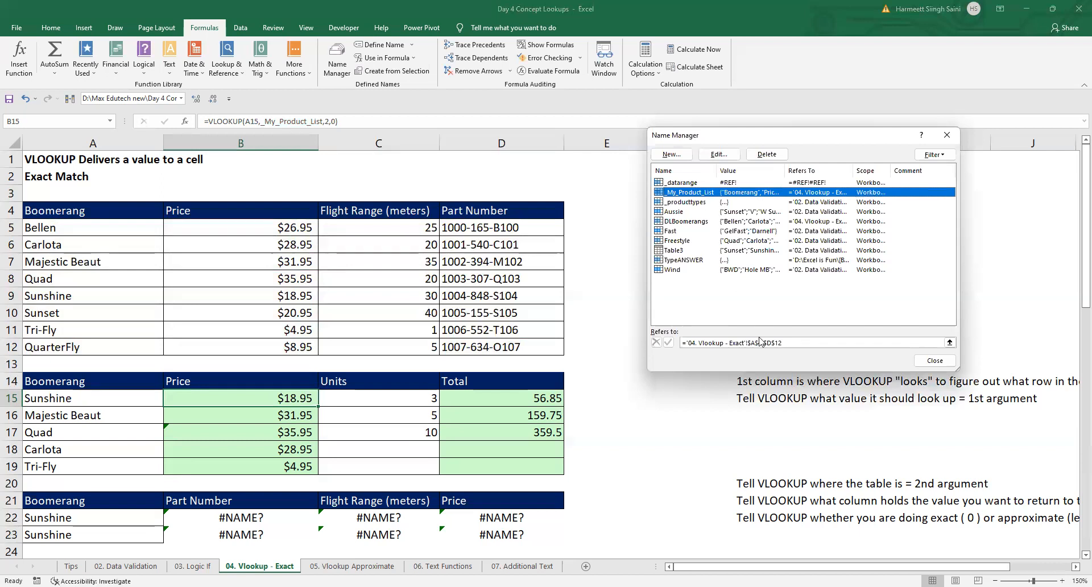
{"action": "left_click", "coordinate": [790, 342]}
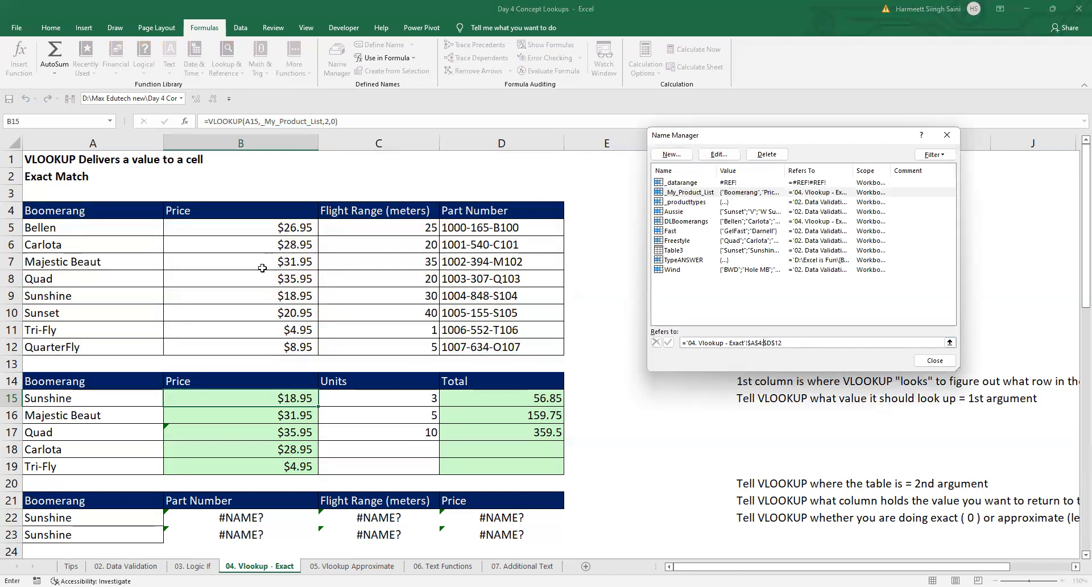
{"action": "left_click", "coordinate": [934, 360]}
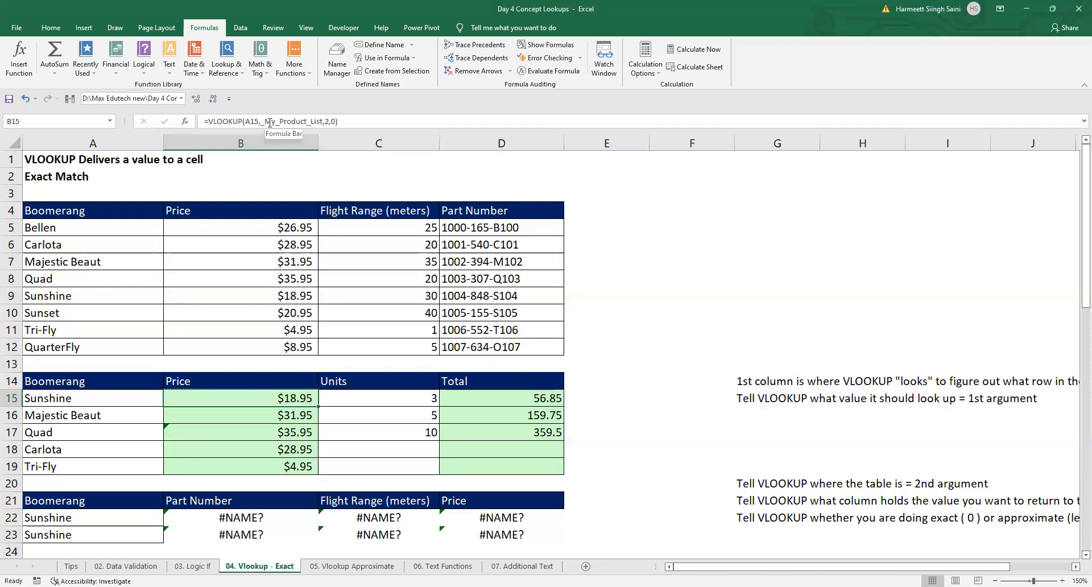
Step: Select the product table A4:D12, and review how the B15 and B16 formulas each reference it
{"action": "left_click_drag", "start_coordinate": [48, 211], "coordinate": [509, 346]}
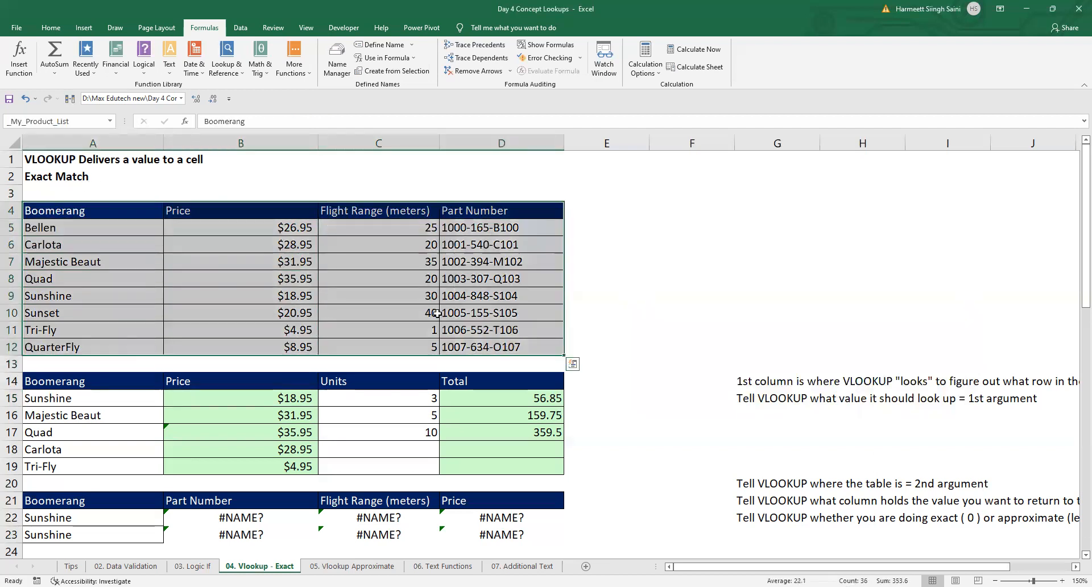
{"action": "left_click", "coordinate": [208, 397]}
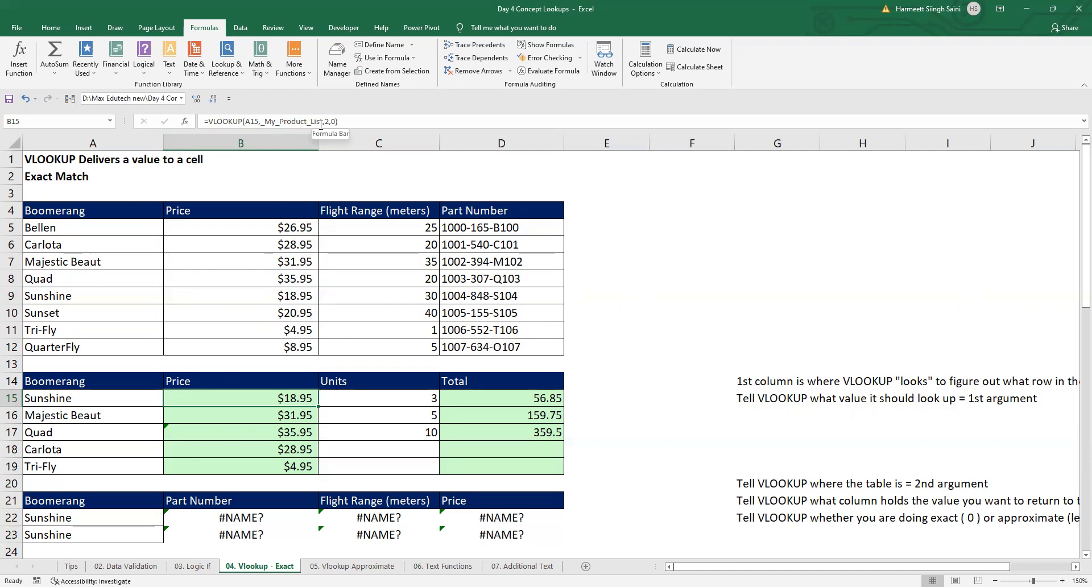
{"action": "key", "text": "Down"}
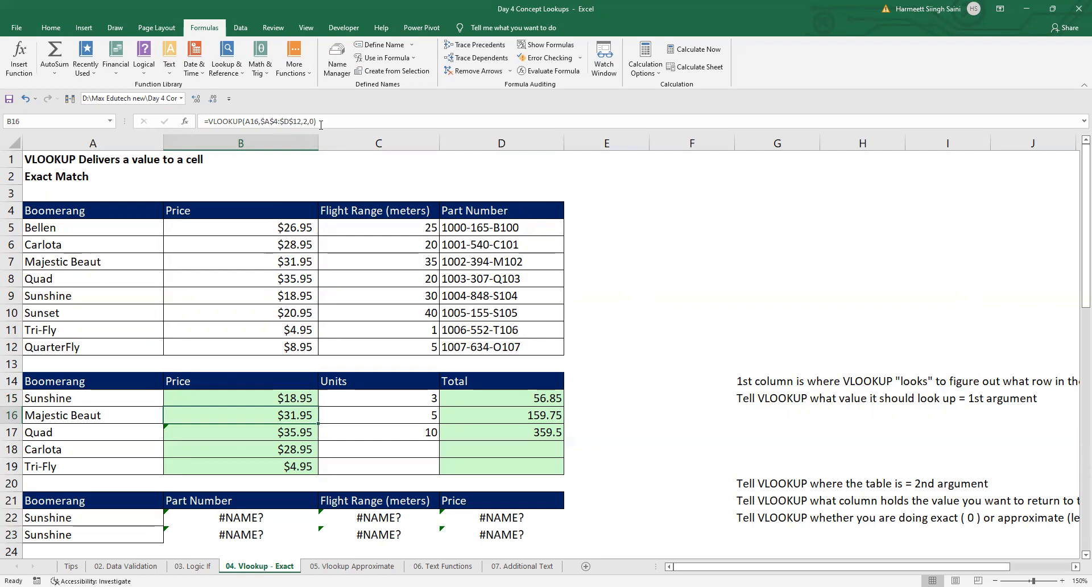
{"action": "key", "text": "Up"}
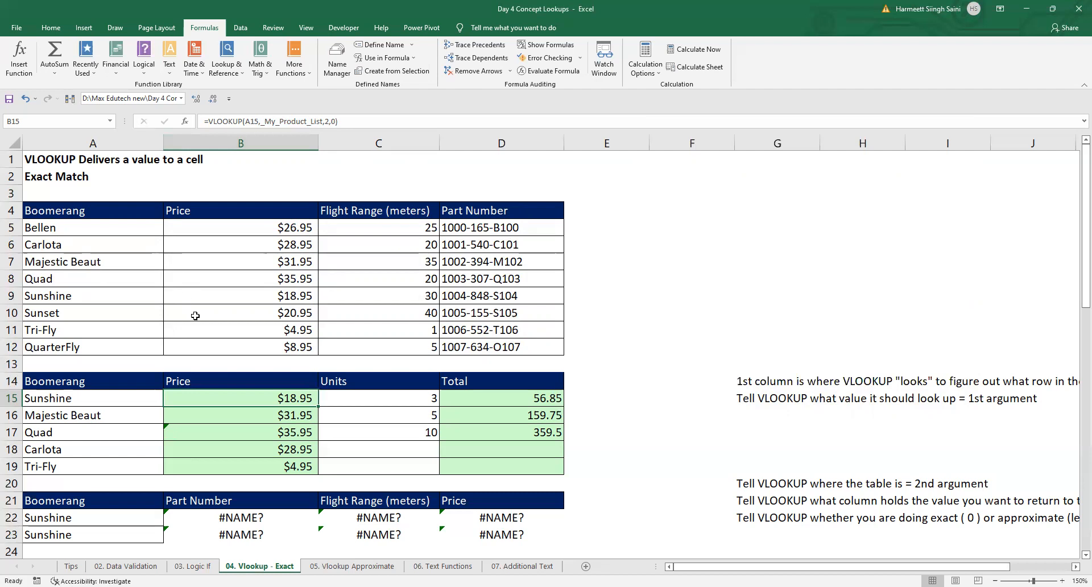
Step: Go to the HLOOKUP section of the sheet and select the horizontal product table A44:I47
{"action": "scroll", "coordinate": [205, 421], "scroll_direction": "down", "scroll_amount": 4}
{"action": "scroll", "coordinate": [213, 423], "scroll_direction": "down", "scroll_amount": 2}
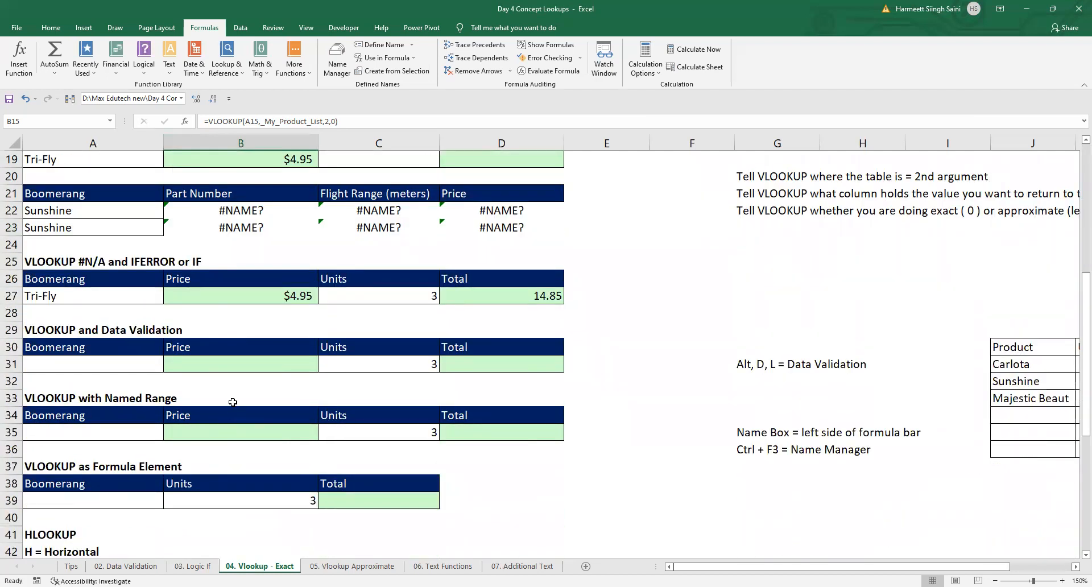
{"action": "scroll", "coordinate": [235, 397], "scroll_direction": "down", "scroll_amount": 1}
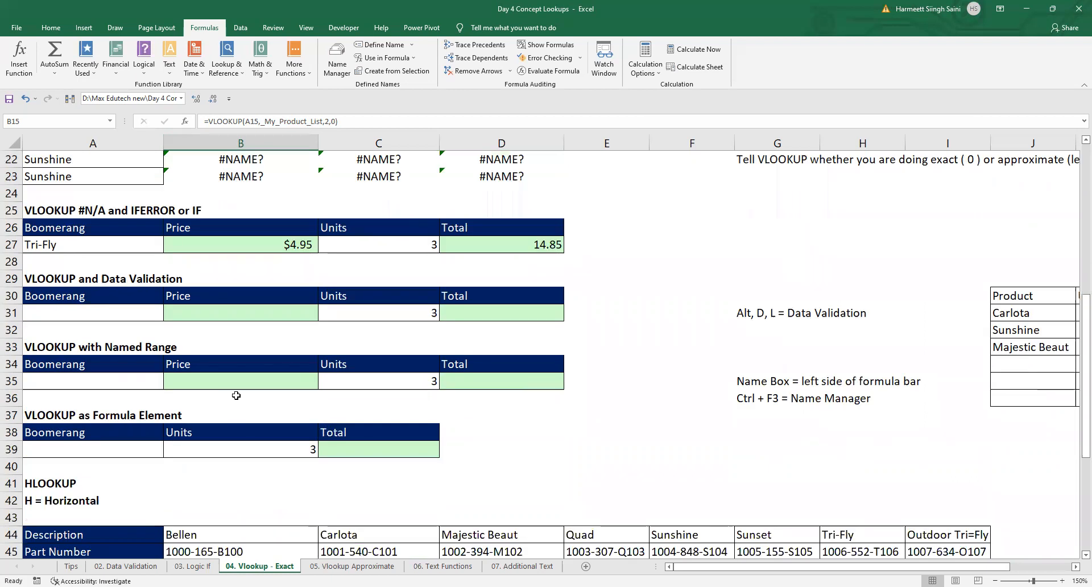
{"action": "scroll", "coordinate": [237, 397], "scroll_direction": "down", "scroll_amount": 1}
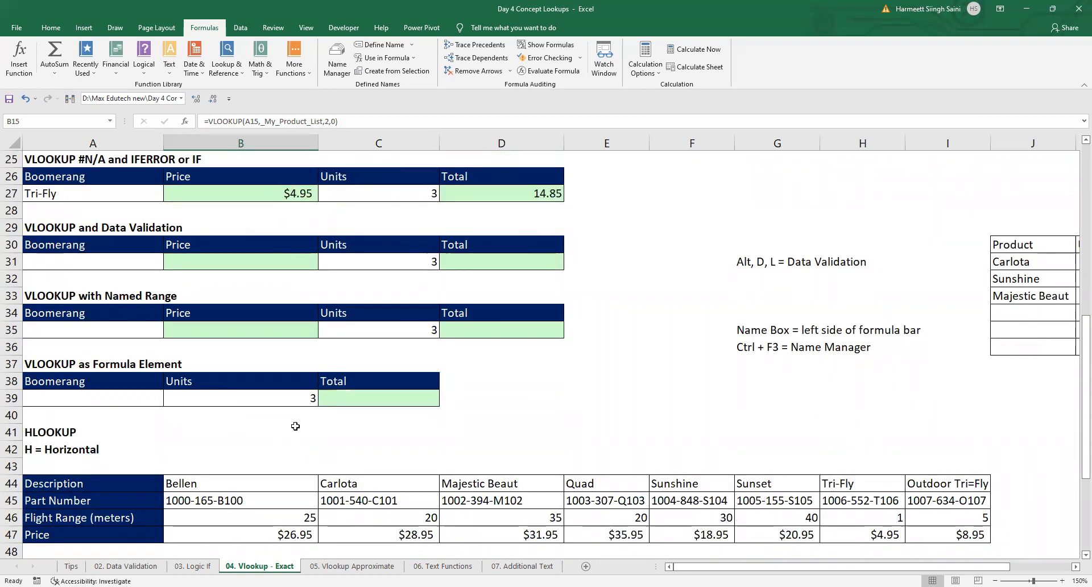
{"action": "scroll", "coordinate": [295, 425], "scroll_direction": "up", "scroll_amount": 3}
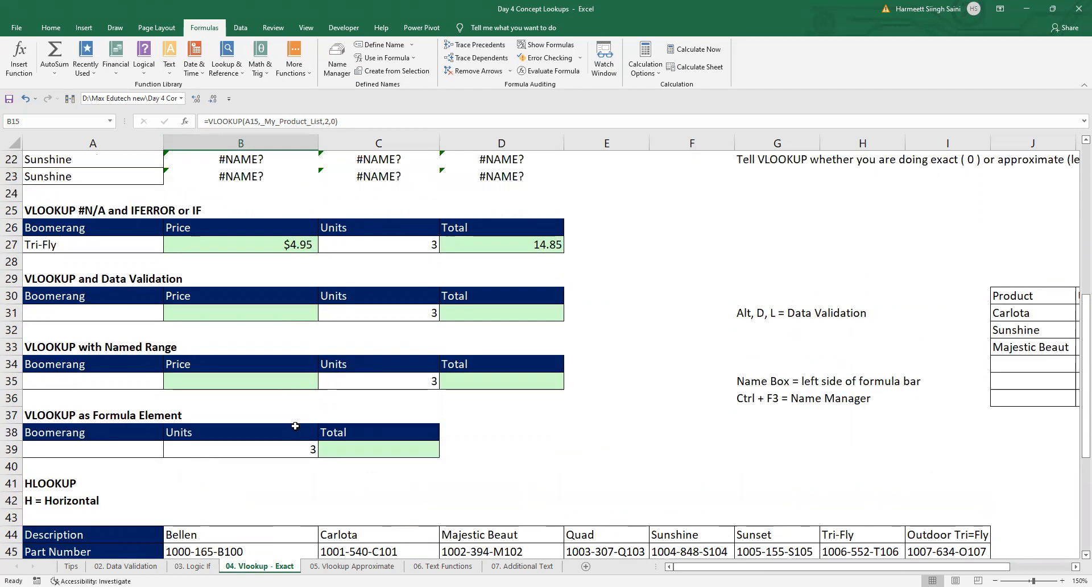
{"action": "scroll", "coordinate": [295, 426], "scroll_direction": "down", "scroll_amount": 7}
{"action": "scroll", "coordinate": [296, 427], "scroll_direction": "down", "scroll_amount": 2}
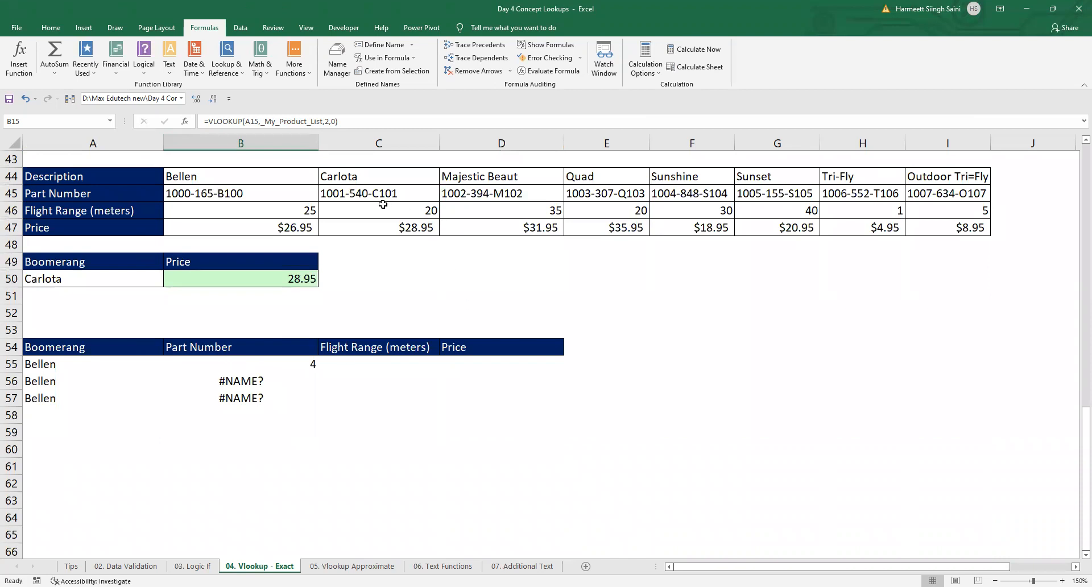
{"action": "scroll", "coordinate": [338, 265], "scroll_direction": "up", "scroll_amount": 2}
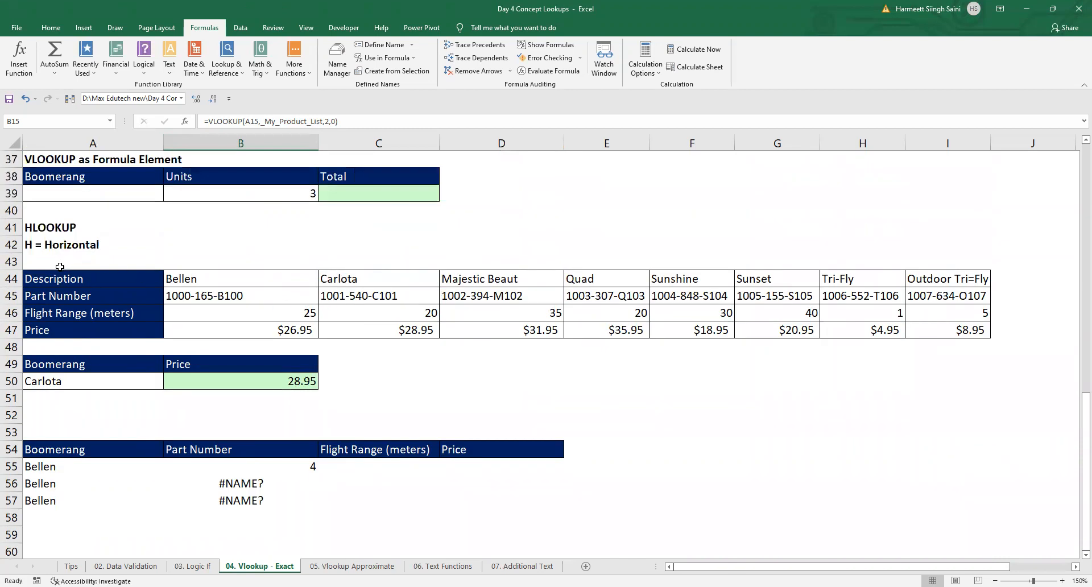
{"action": "mouse_move", "coordinate": [57, 275]}
{"action": "left_mouse_down"}
{"action": "mouse_move", "coordinate": [227, 295]}
{"action": "mouse_move", "coordinate": [876, 312]}
{"action": "mouse_move", "coordinate": [961, 329]}
{"action": "mouse_move", "coordinate": [960, 341]}
{"action": "left_mouse_up"}
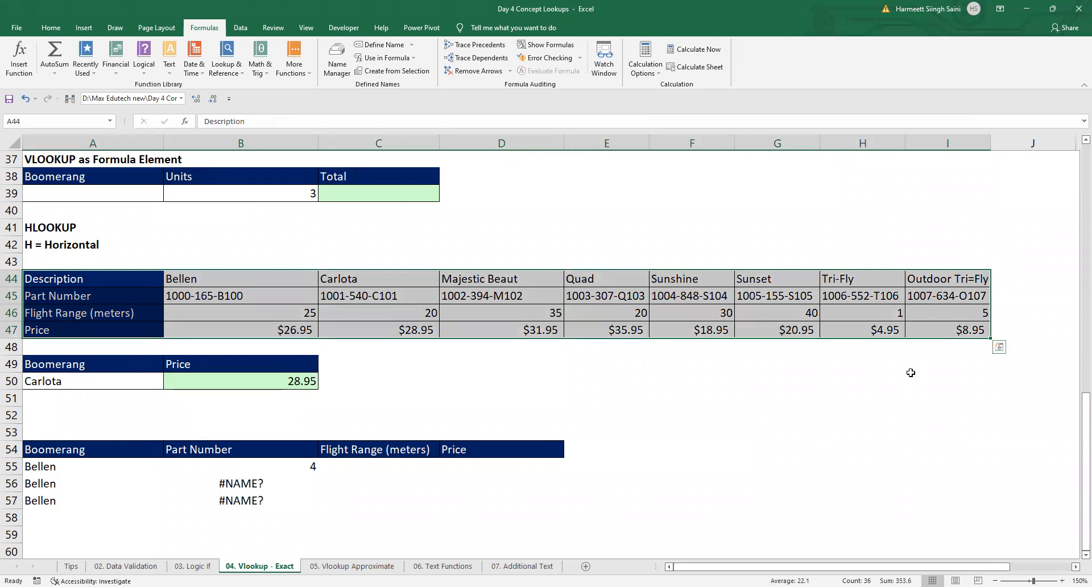
{"action": "left_click", "coordinate": [385, 368]}
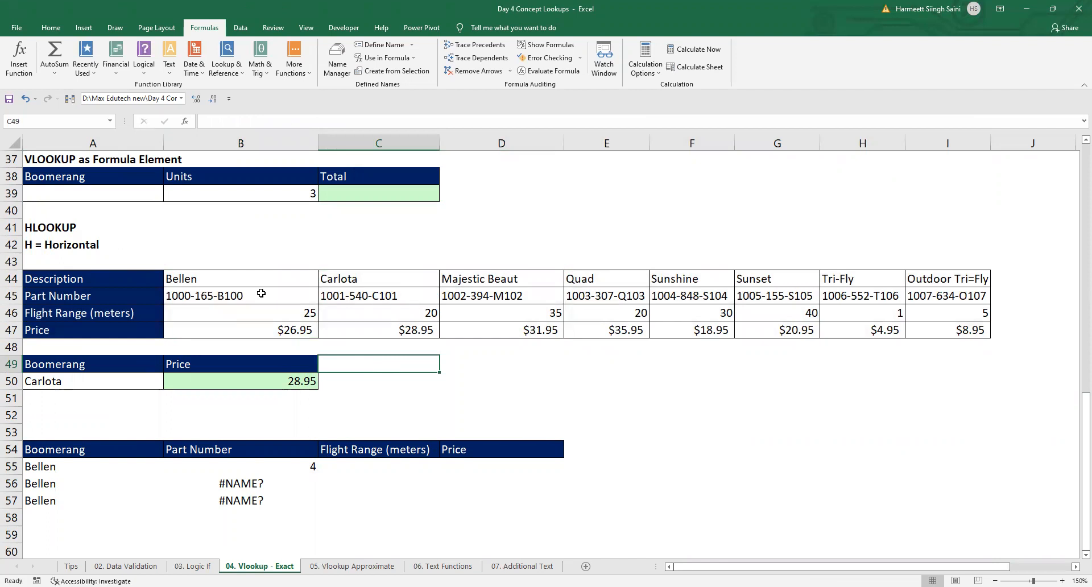
{"action": "left_click_drag", "start_coordinate": [103, 277], "coordinate": [965, 329]}
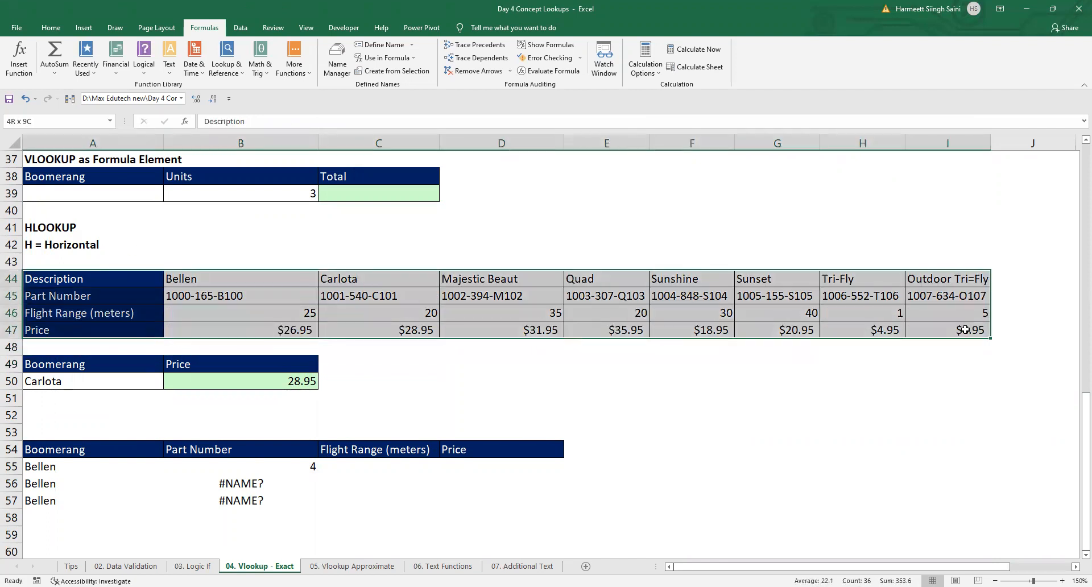
Step: Select the vertical product table A4:D12 and compare its layout with the horizontal table in the HLOOKUP section
{"action": "scroll", "coordinate": [486, 346], "scroll_direction": "up", "scroll_amount": 12}
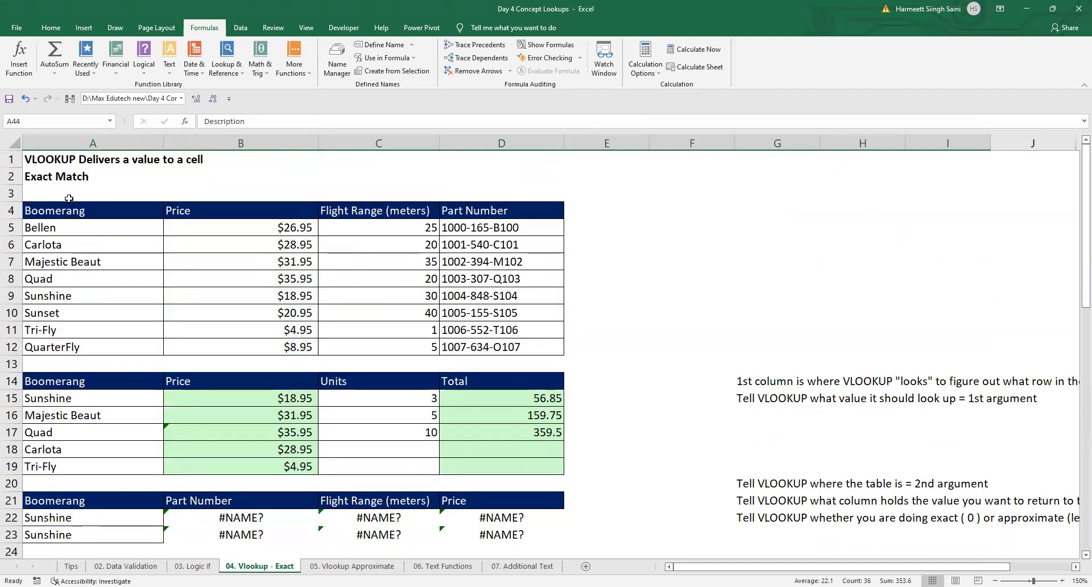
{"action": "left_click", "coordinate": [86, 212]}
{"action": "left_click_drag", "start_coordinate": [86, 212], "coordinate": [546, 344]}
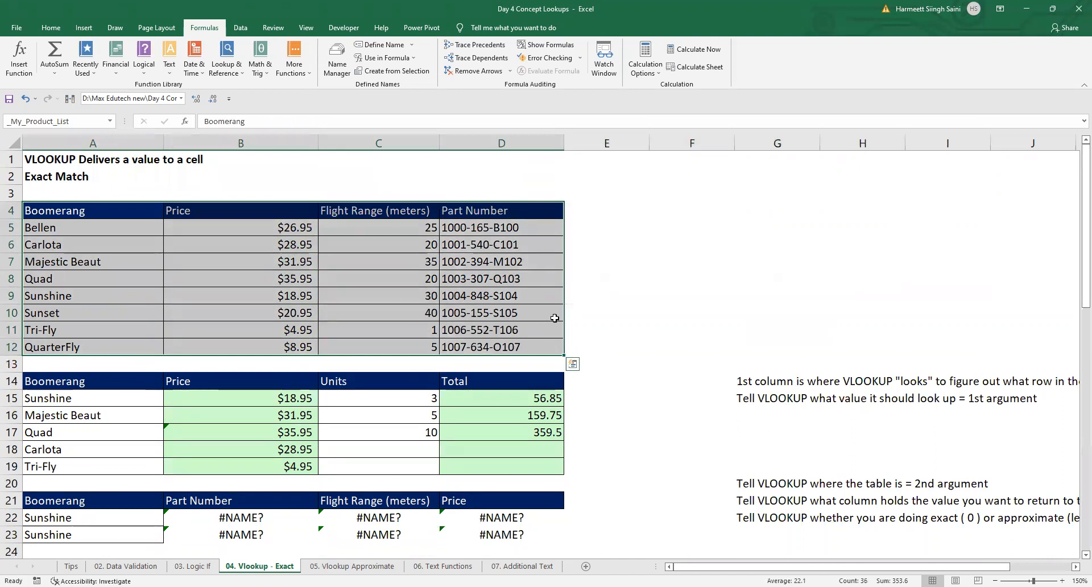
{"action": "scroll", "coordinate": [552, 319], "scroll_direction": "down", "scroll_amount": 3}
{"action": "scroll", "coordinate": [555, 319], "scroll_direction": "down", "scroll_amount": 9}
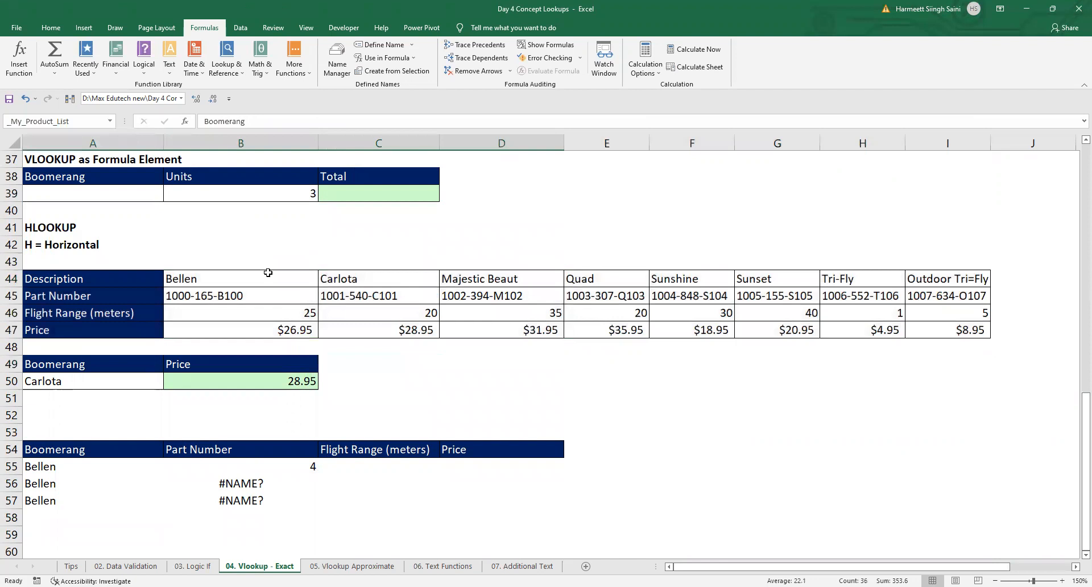
{"action": "scroll", "coordinate": [267, 272], "scroll_direction": "up", "scroll_amount": 12}
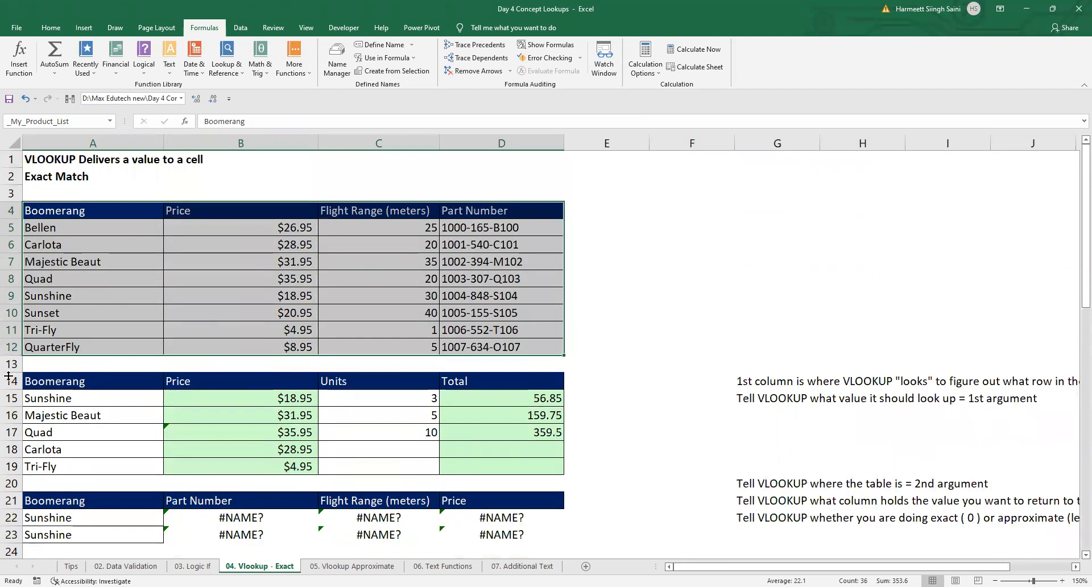
Step: Hide rows 14 to 39 so the vertical product table and the HLOOKUP section sit close together
{"action": "left_click_drag", "start_coordinate": [12, 381], "coordinate": [18, 409]}
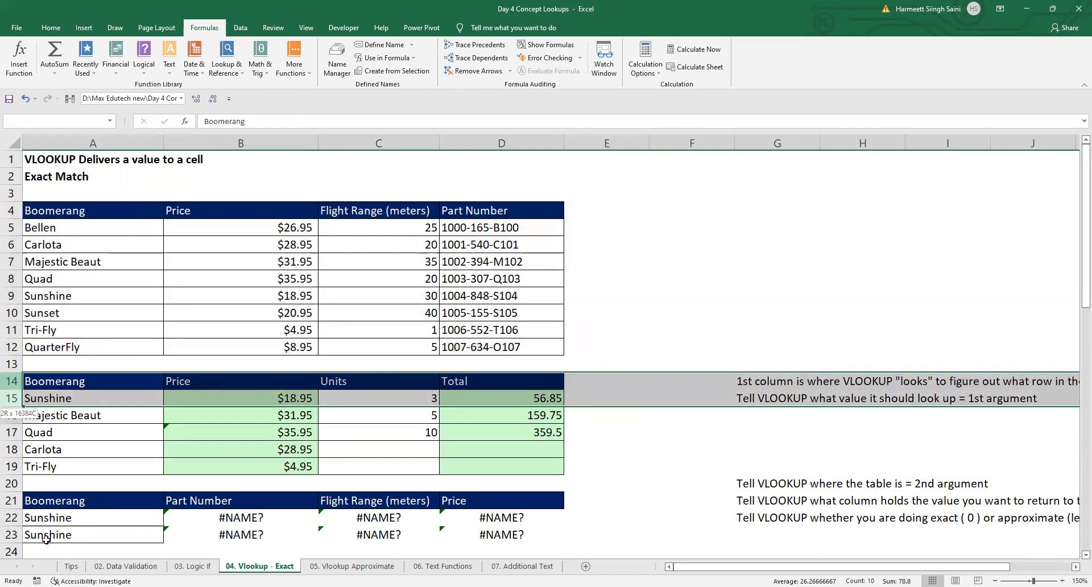
{"action": "left_click_drag", "start_coordinate": [45, 539], "coordinate": [46, 540]}
{"action": "right_click", "coordinate": [12, 363]}
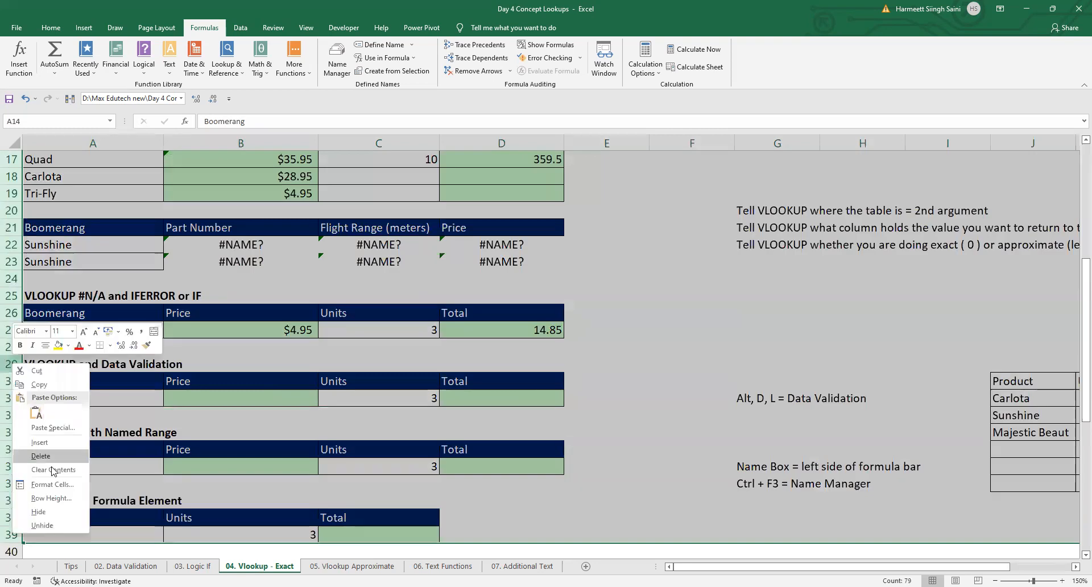
{"action": "left_click", "coordinate": [55, 512]}
{"action": "scroll", "coordinate": [165, 360], "scroll_direction": "up", "scroll_amount": 1}
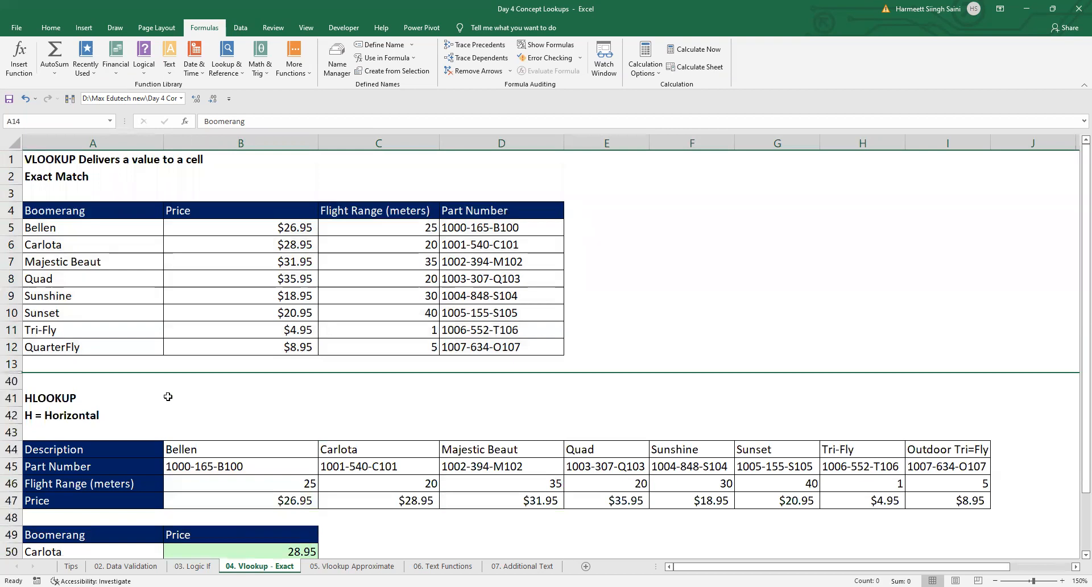
Step: Compare the vertical table A4:D12 with the horizontal table A44:I47, examining where each one holds the boomerang names and their details
{"action": "mouse_move", "coordinate": [119, 214]}
{"action": "left_mouse_down"}
{"action": "mouse_move", "coordinate": [423, 297]}
{"action": "mouse_move", "coordinate": [456, 348]}
{"action": "left_mouse_up"}
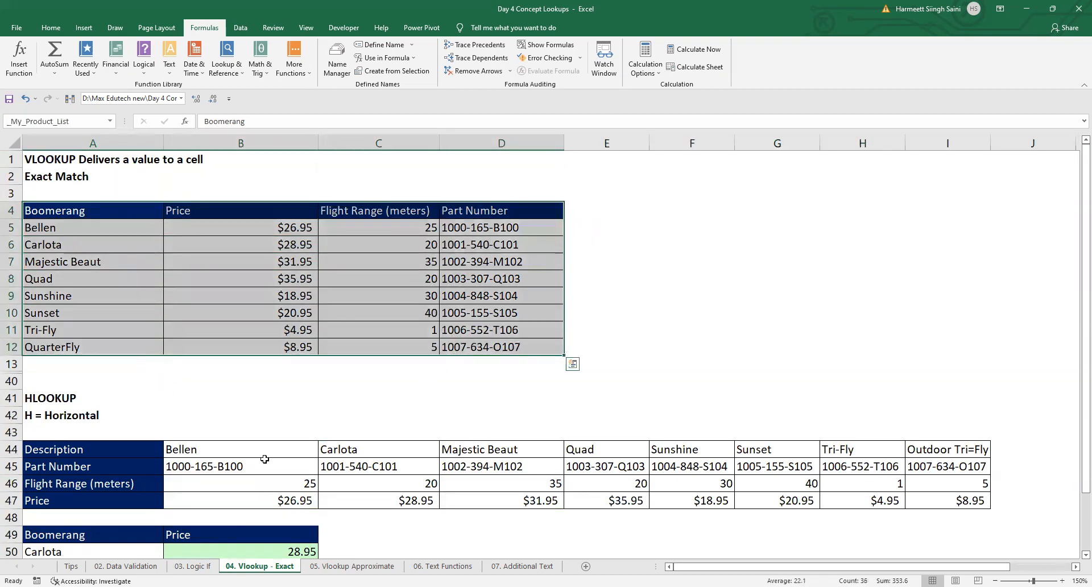
{"action": "left_click_drag", "start_coordinate": [134, 451], "coordinate": [953, 502]}
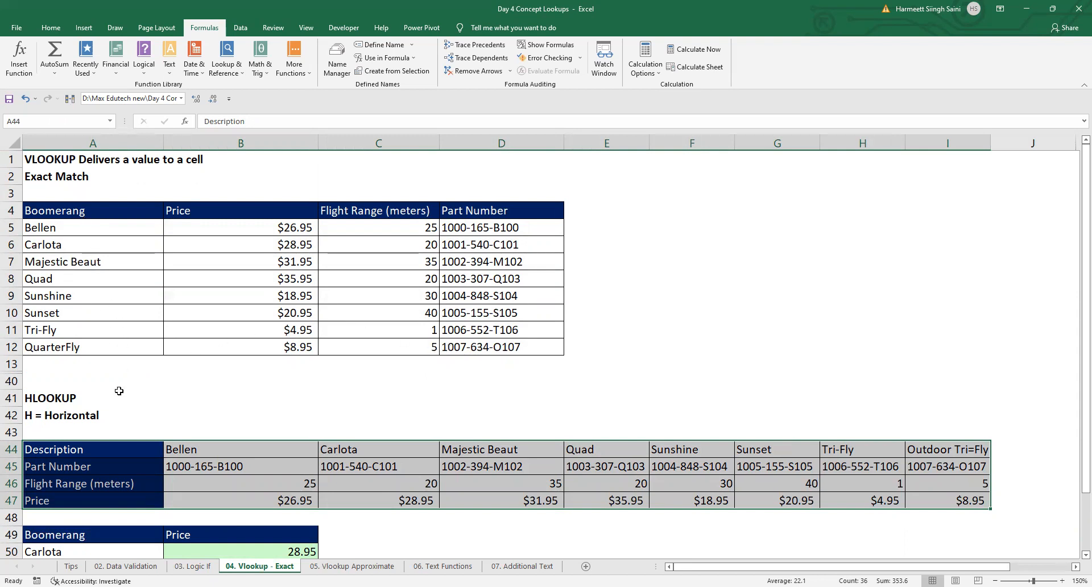
{"action": "left_click", "coordinate": [99, 450]}
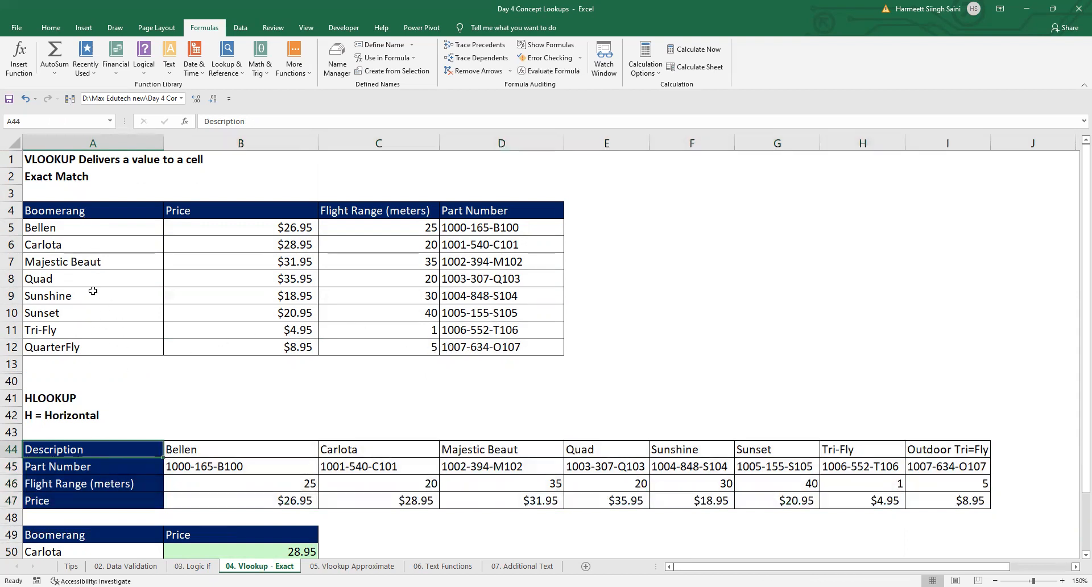
{"action": "left_click", "coordinate": [193, 450]}
{"action": "left_click_drag", "start_coordinate": [193, 450], "coordinate": [985, 450]}
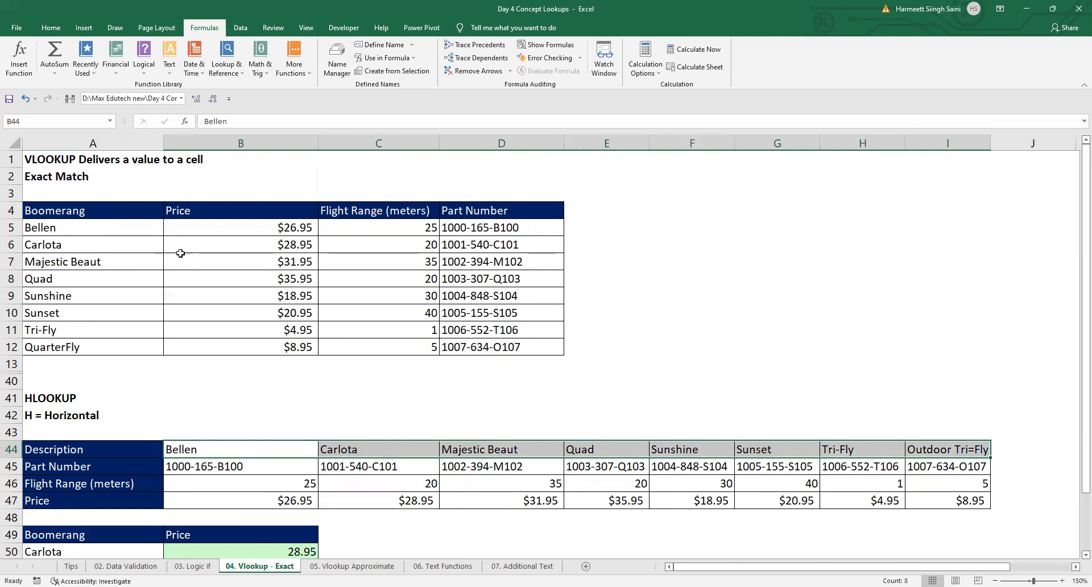
{"action": "left_click_drag", "start_coordinate": [198, 464], "coordinate": [953, 449]}
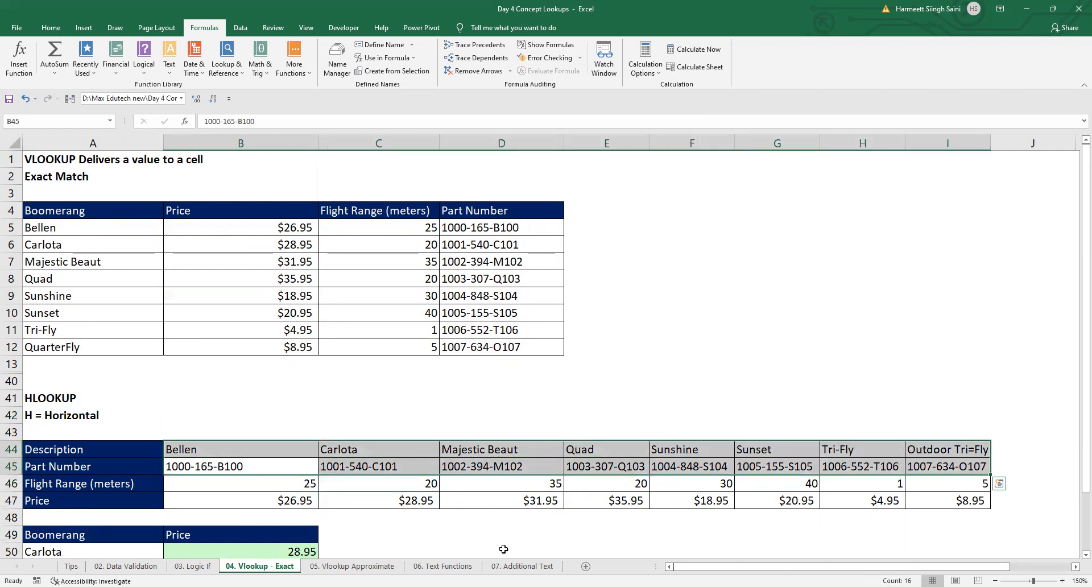
{"action": "left_click_drag", "start_coordinate": [304, 488], "coordinate": [523, 488]}
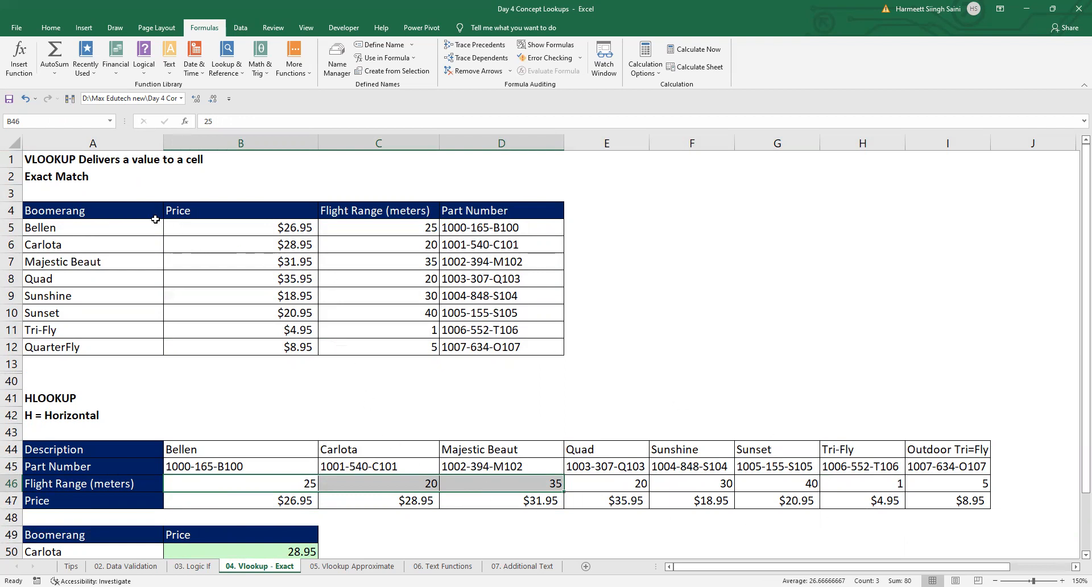
{"action": "left_click_drag", "start_coordinate": [140, 209], "coordinate": [151, 347]}
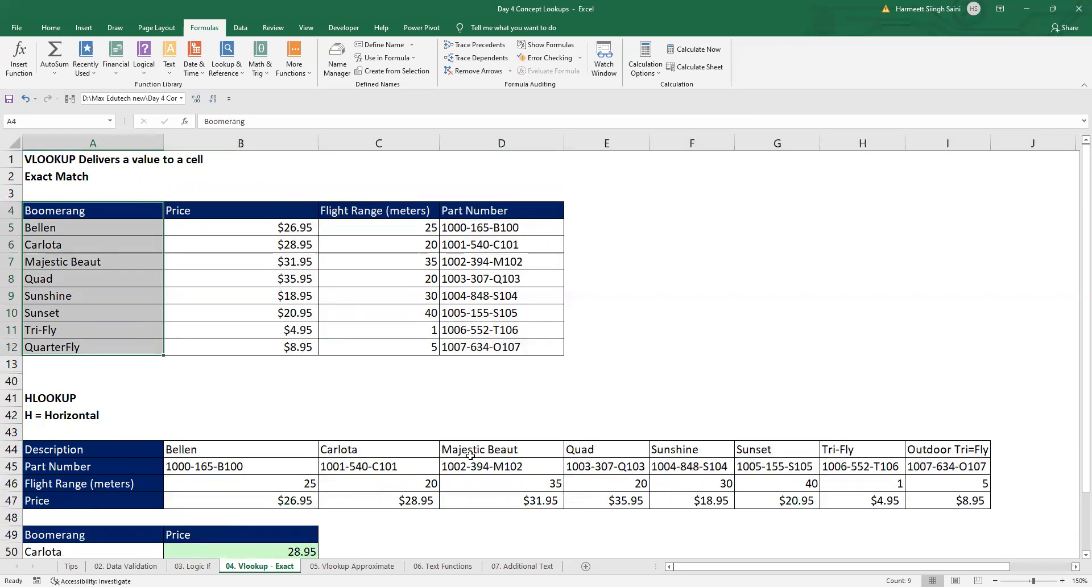
Step: Review the existing HLOOKUP formula in B50 and select the horizontal table A44:I47 it refers to
{"action": "scroll", "coordinate": [476, 455], "scroll_direction": "down", "scroll_amount": 2}
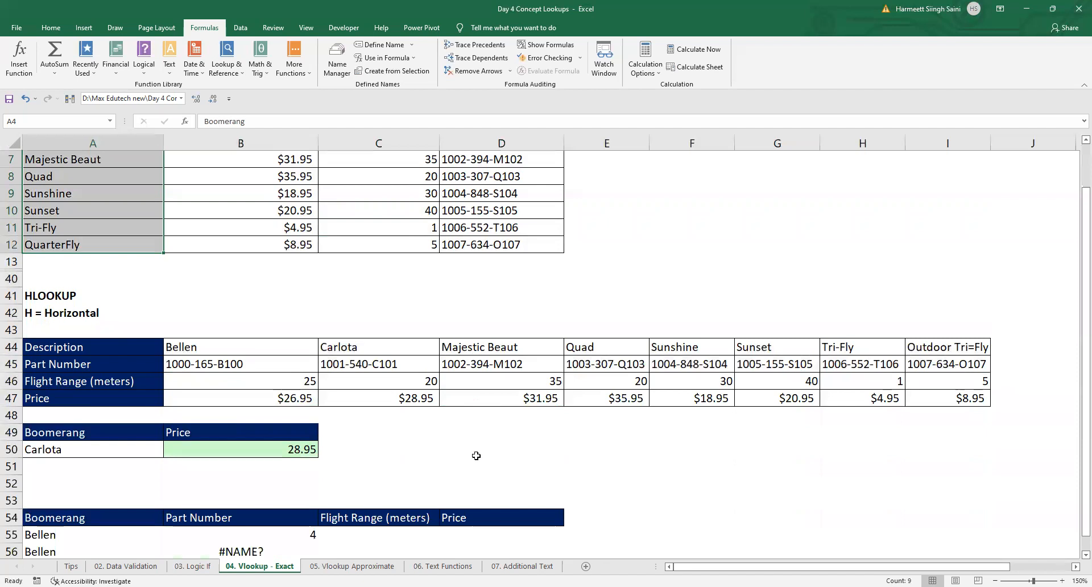
{"action": "left_click", "coordinate": [306, 450]}
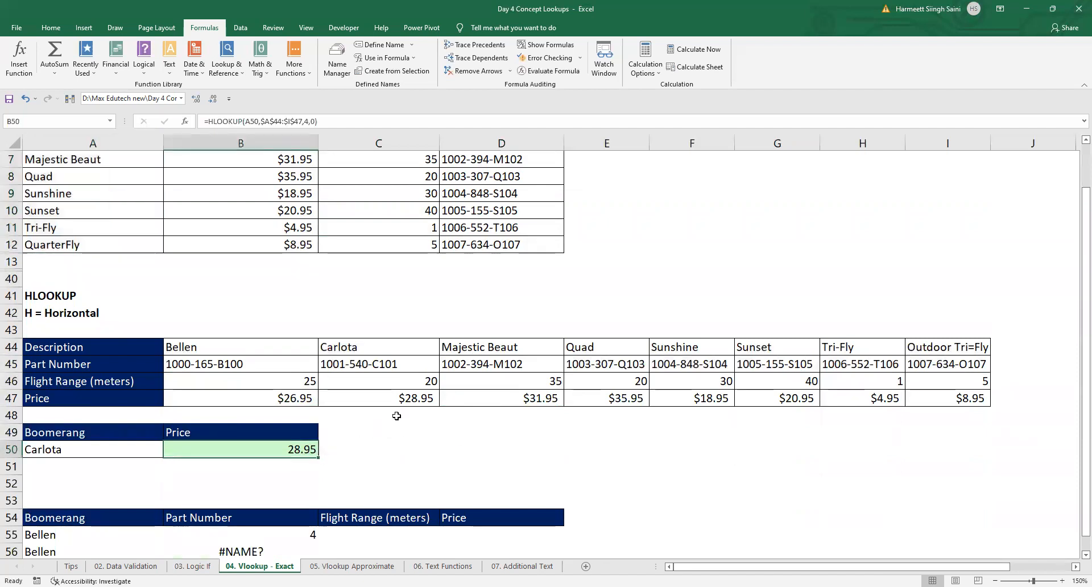
{"action": "scroll", "coordinate": [349, 435], "scroll_direction": "up", "scroll_amount": 1}
{"action": "left_click_drag", "start_coordinate": [124, 401], "coordinate": [949, 443]}
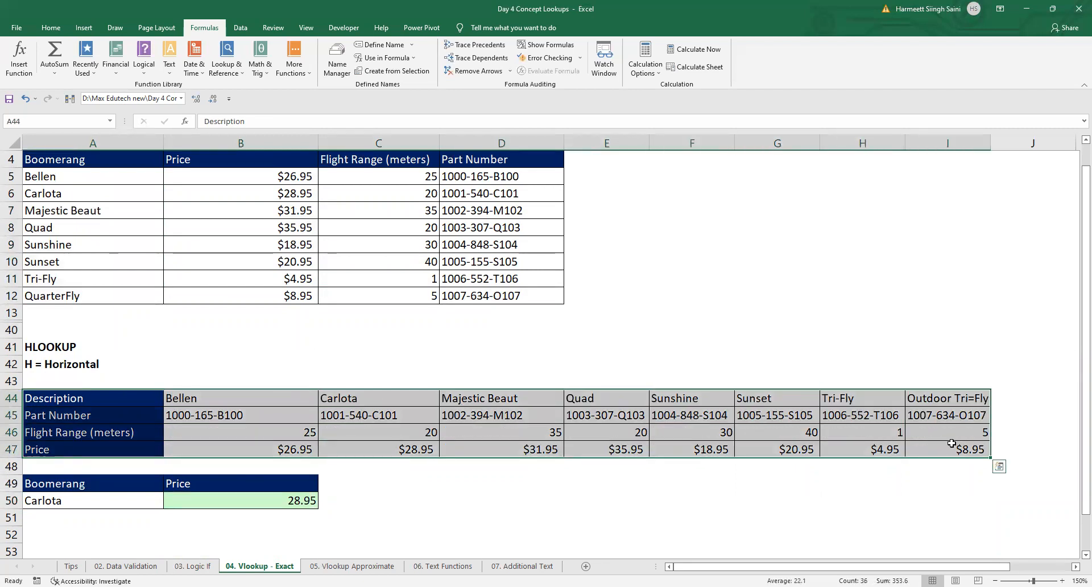
Step: Start a new HLOOKUP formula in B50 with A50 as lookup value and the absolute range $A$44:$I$47 as table array
{"action": "left_click", "coordinate": [254, 498]}
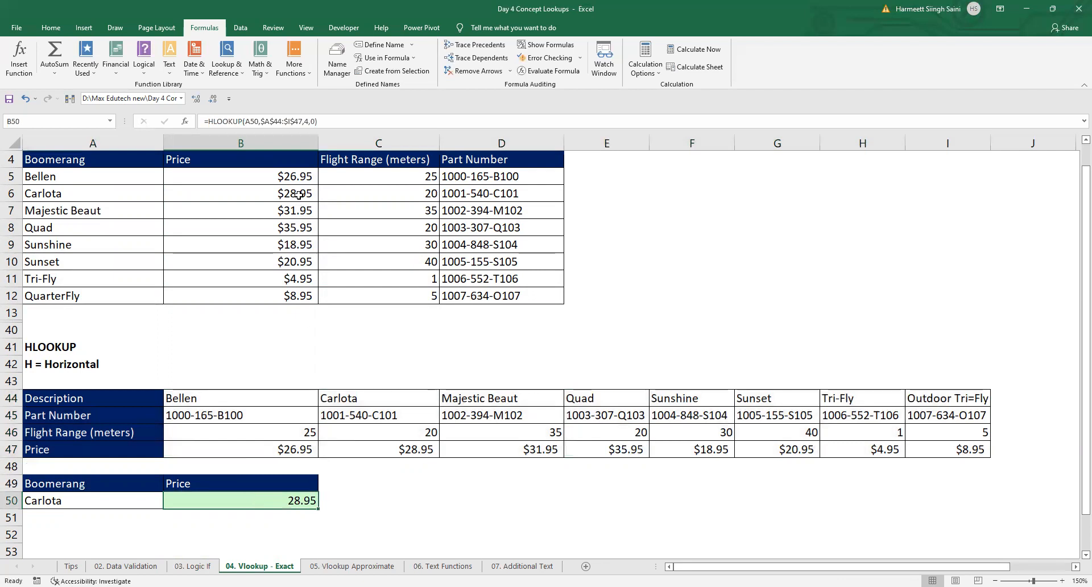
{"action": "type", "text": "="}
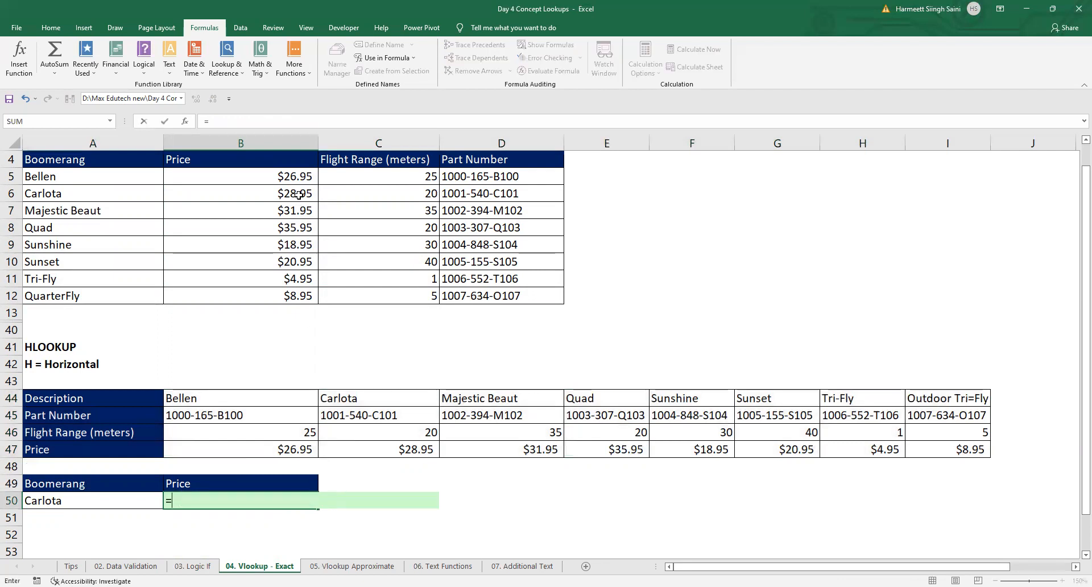
{"action": "type", "text": "hl"}
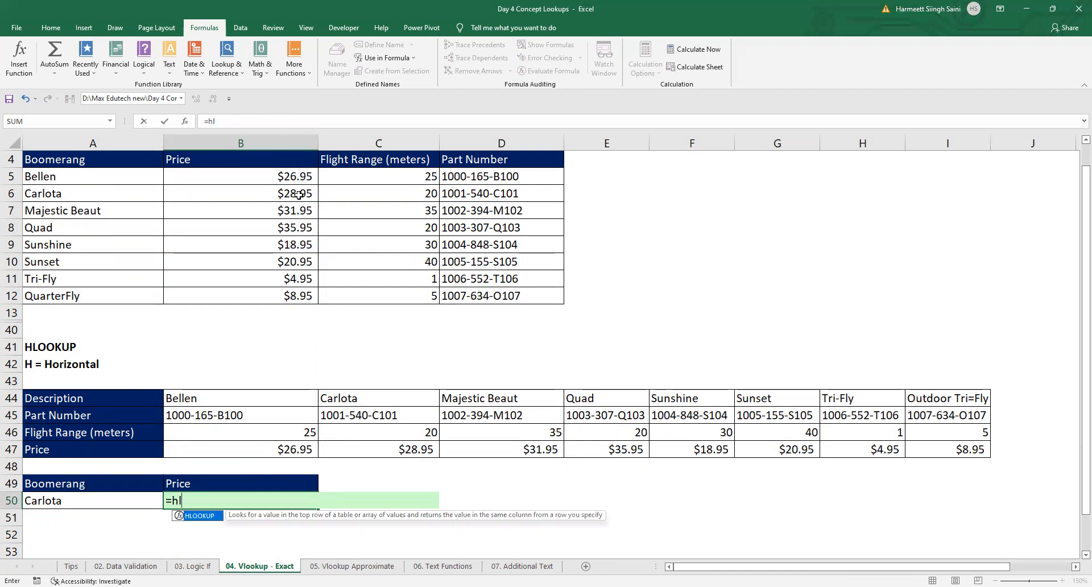
{"action": "key", "text": "Tab"}
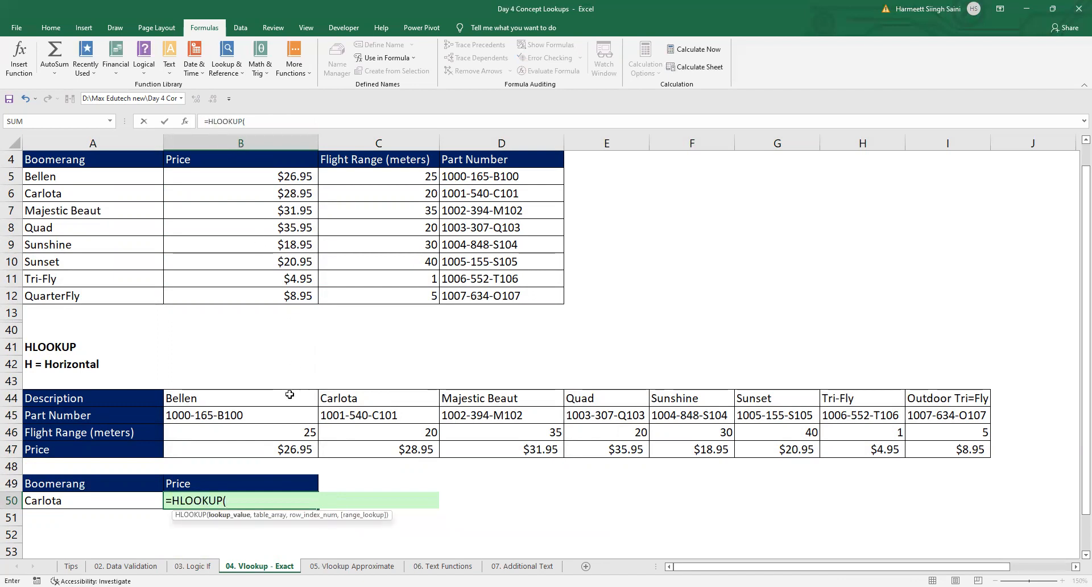
{"action": "left_click", "coordinate": [106, 500]}
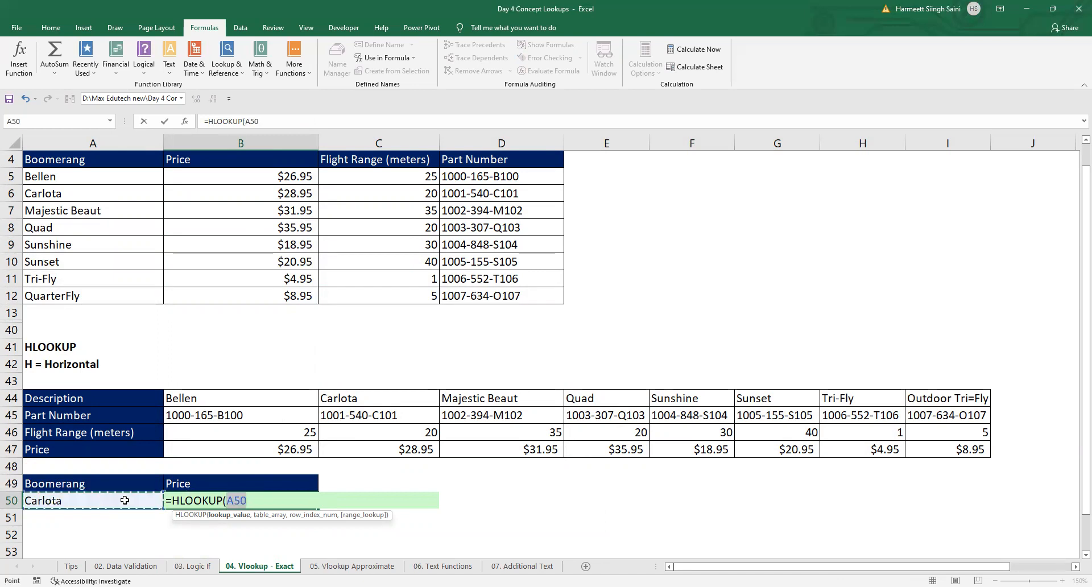
{"action": "type", "text": ","}
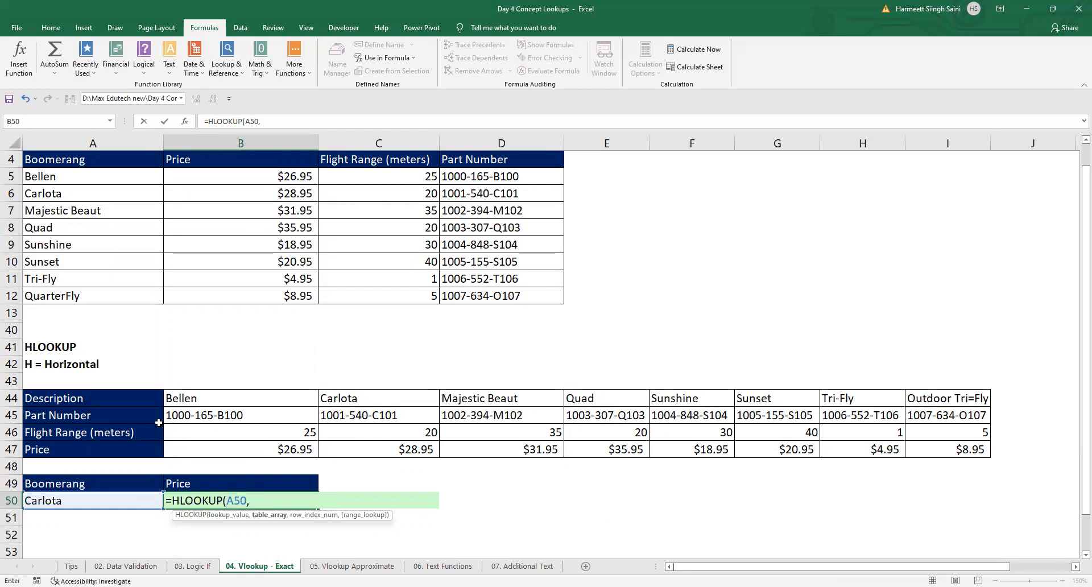
{"action": "left_click", "coordinate": [140, 397]}
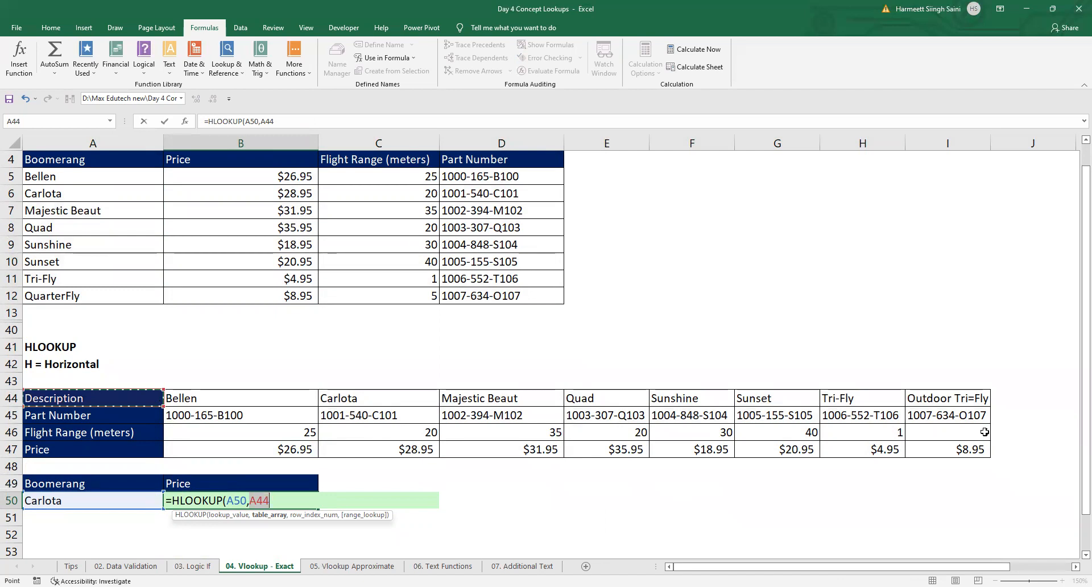
{"action": "left_click", "coordinate": [950, 455], "text": "shift"}
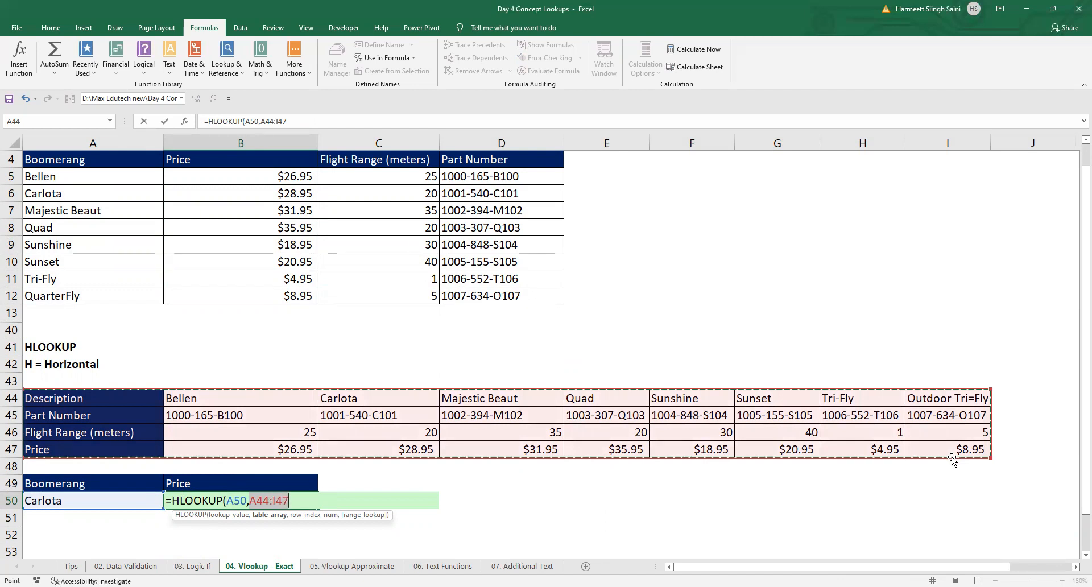
{"action": "key", "text": "F4"}
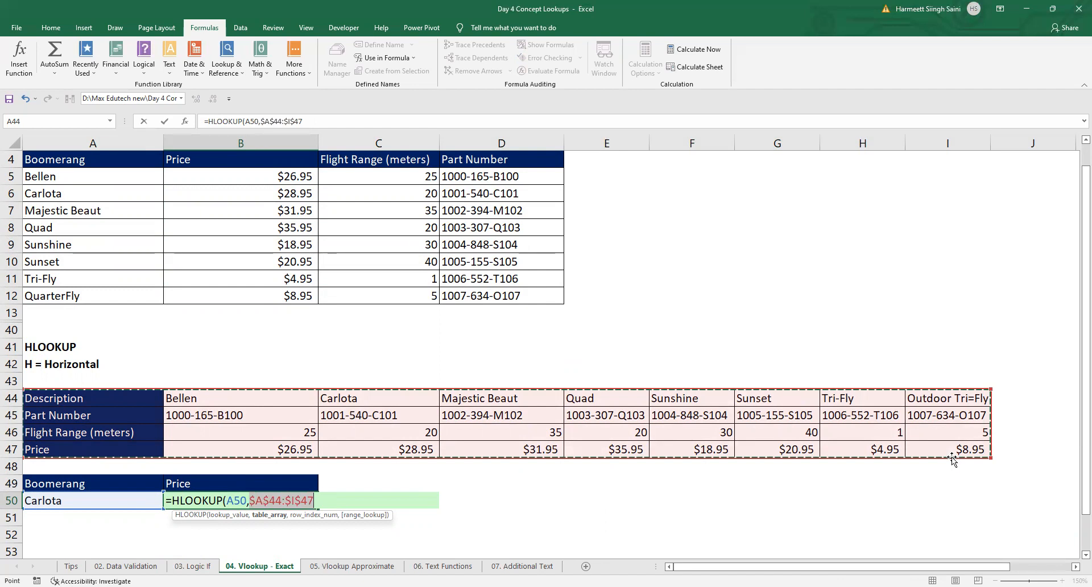
{"action": "type", "text": ","}
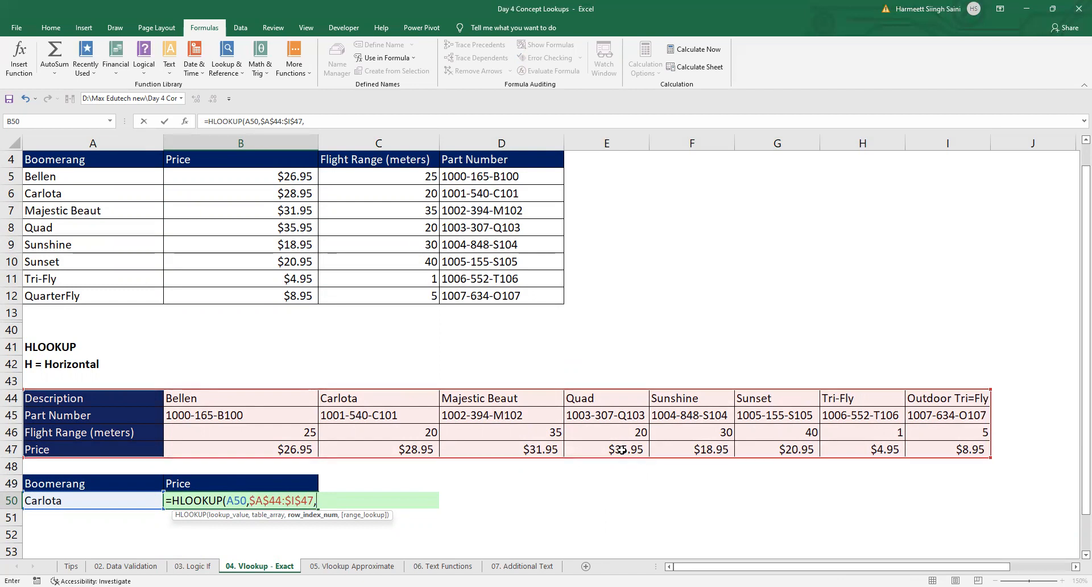
{"action": "left_click", "coordinate": [596, 398]}
{"action": "left_click", "coordinate": [608, 414]}
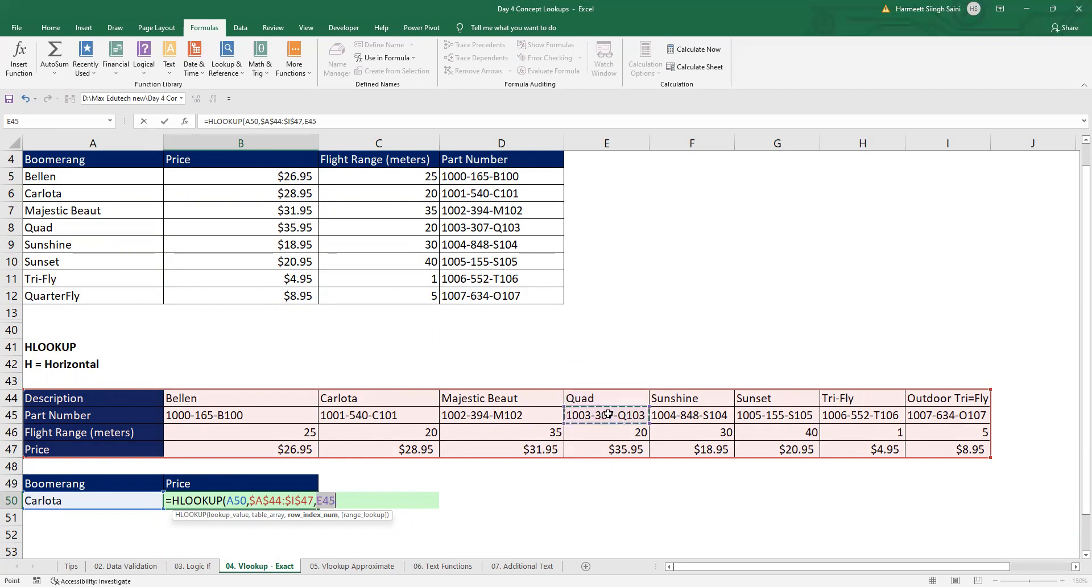
{"action": "left_click", "coordinate": [624, 450]}
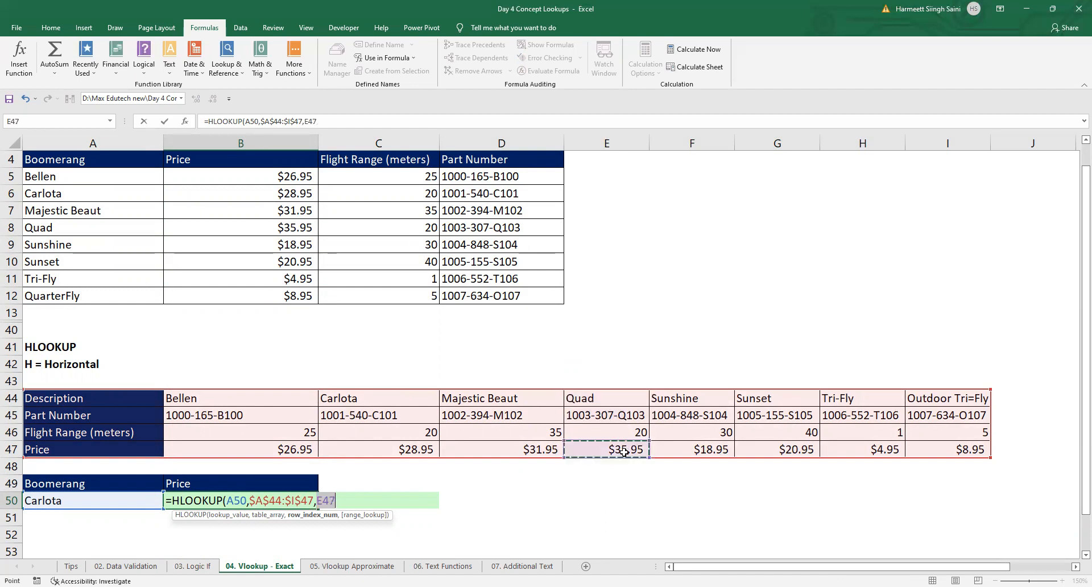
{"action": "key", "text": "BackSpace"}
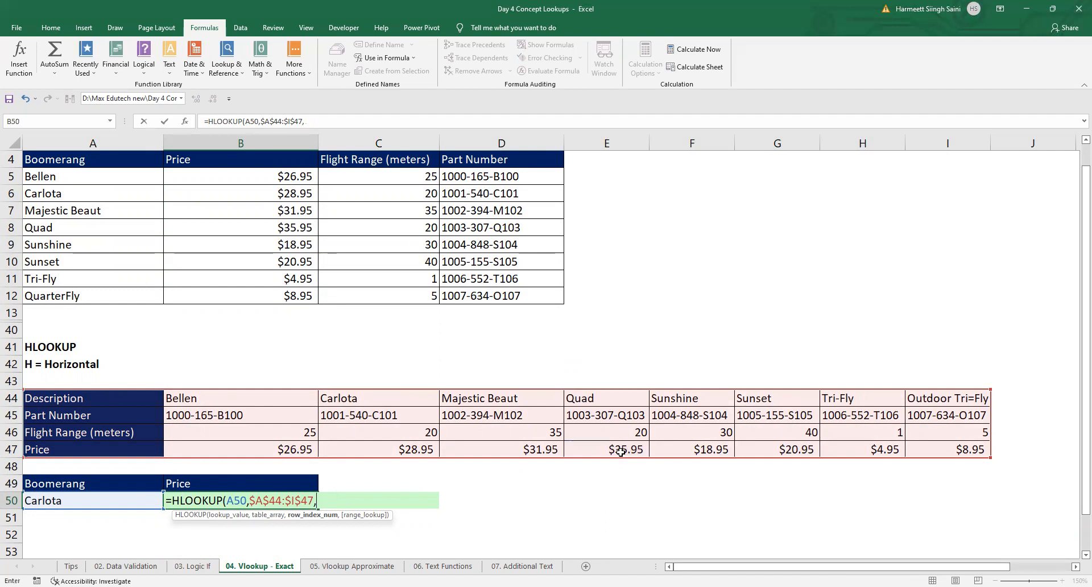
Step: Complete the B50 HLOOKUP formula with row index 4 and exact match 0, keeping B50 selected
{"action": "type", "text": "4,0"}
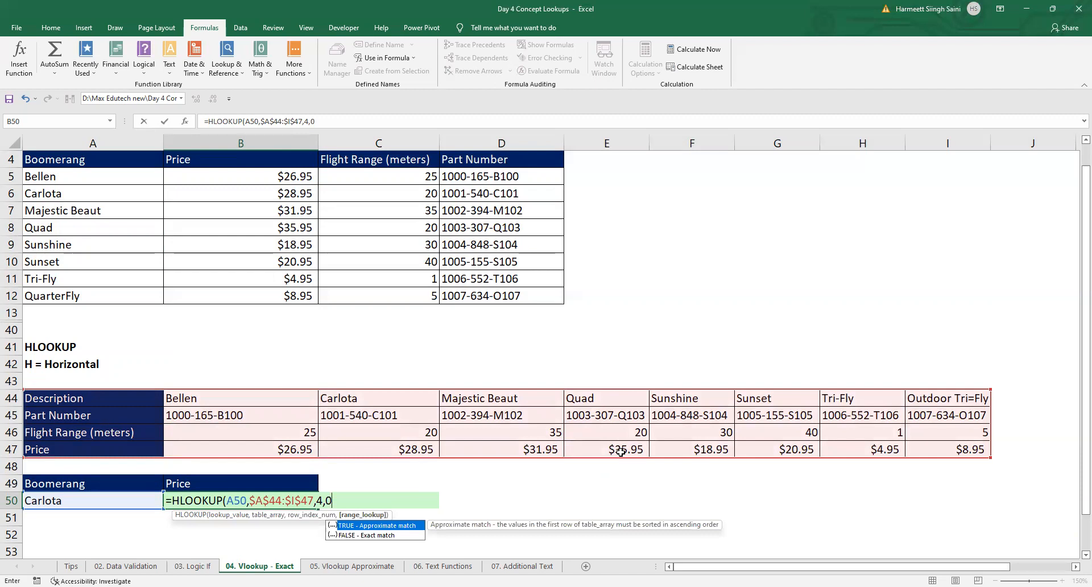
{"action": "type", "text": ")"}
{"action": "key", "text": "ctrl+Return"}
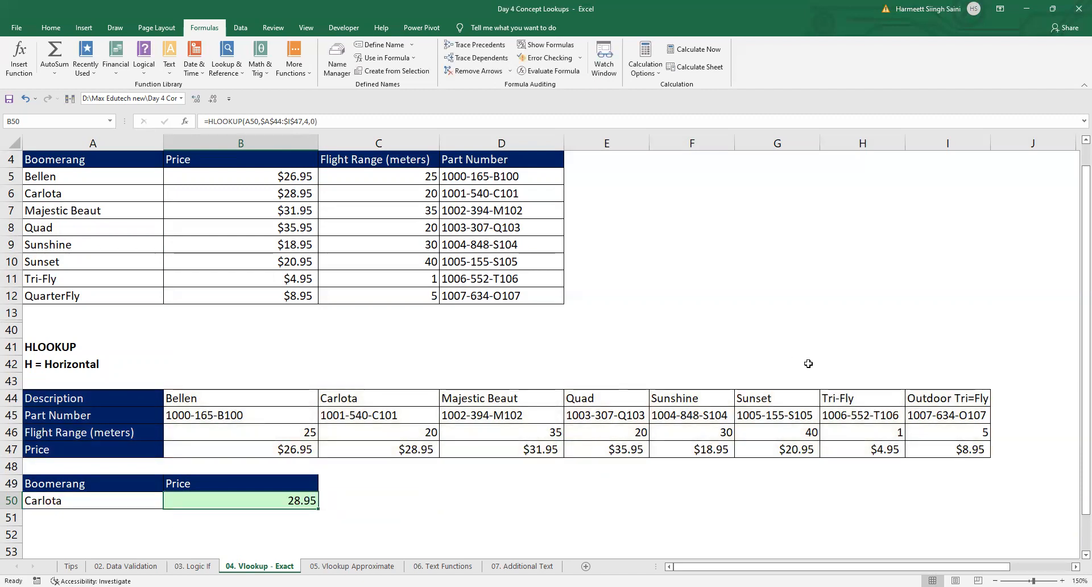
Step: Check the B50 result against Carlota's price in row 47 of the horizontal table
{"action": "left_click", "coordinate": [359, 401]}
{"action": "left_click", "coordinate": [397, 448]}
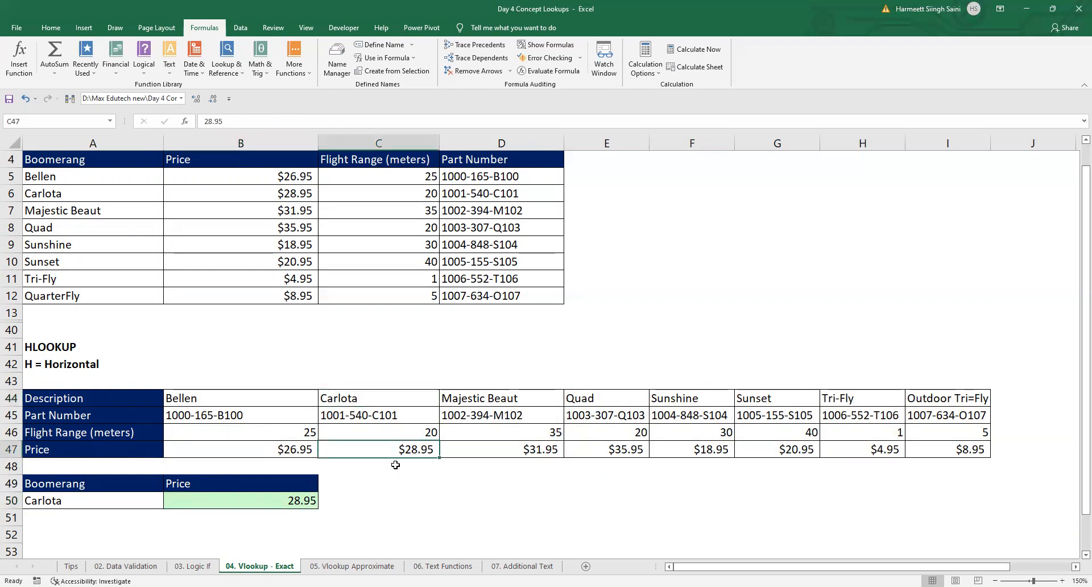
{"action": "left_click", "coordinate": [306, 500]}
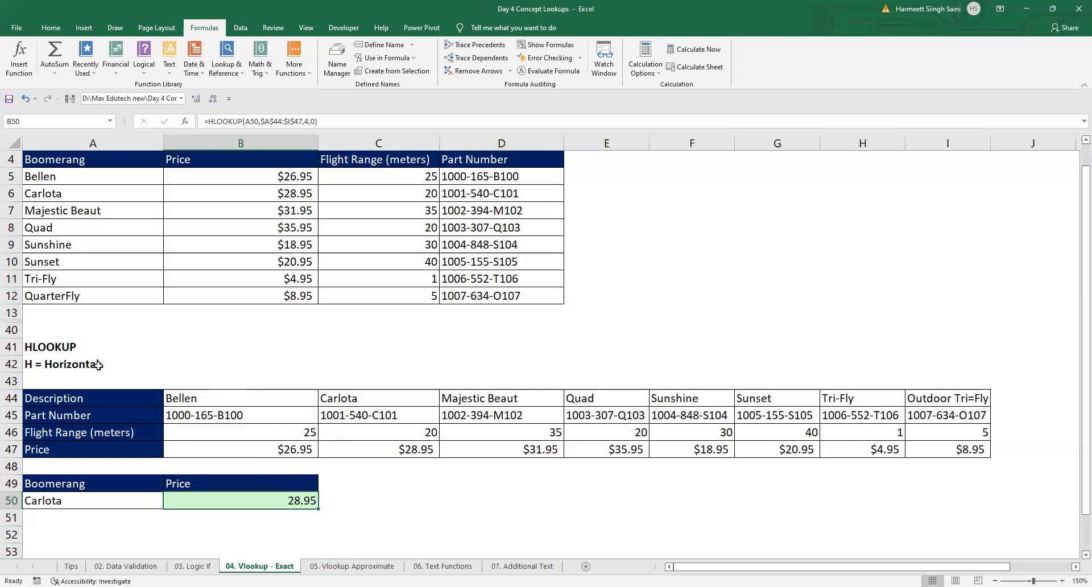
Step: Unhide the hidden rows between row 13 and row 40
{"action": "left_click_drag", "start_coordinate": [12, 313], "coordinate": [11, 330]}
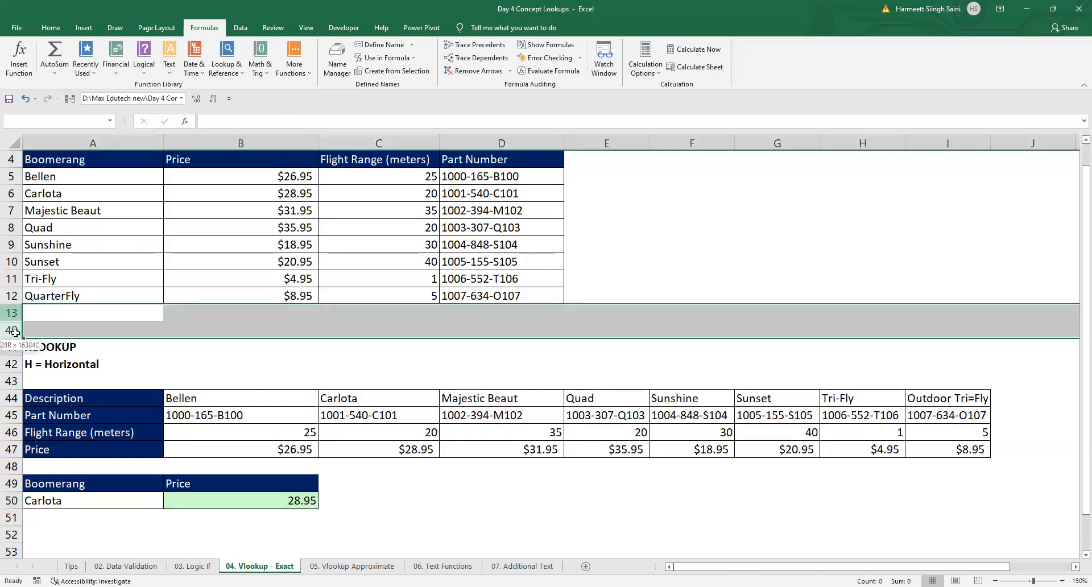
{"action": "right_click", "coordinate": [19, 332]}
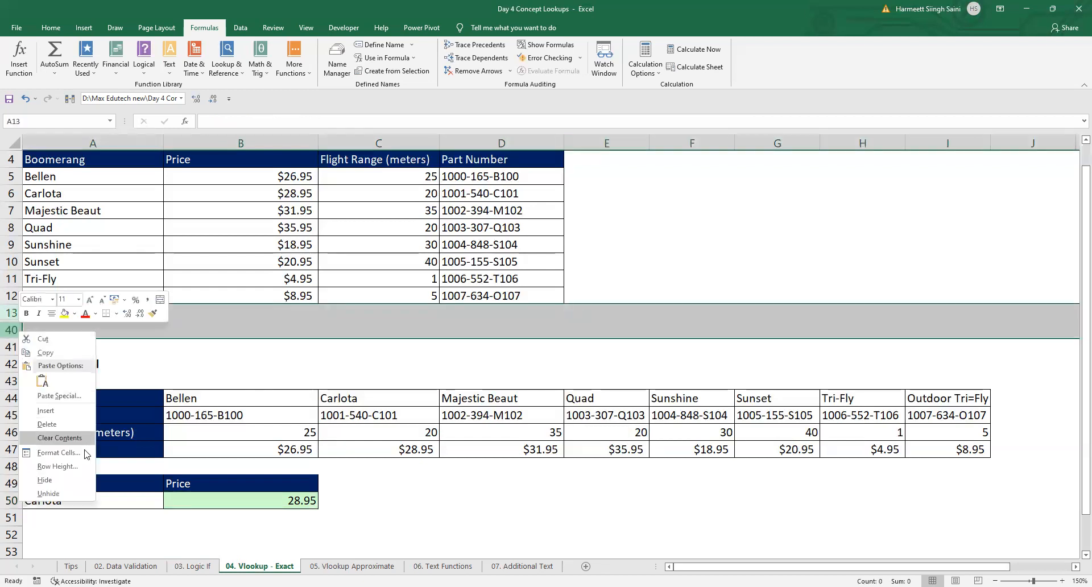
{"action": "left_click", "coordinate": [68, 494]}
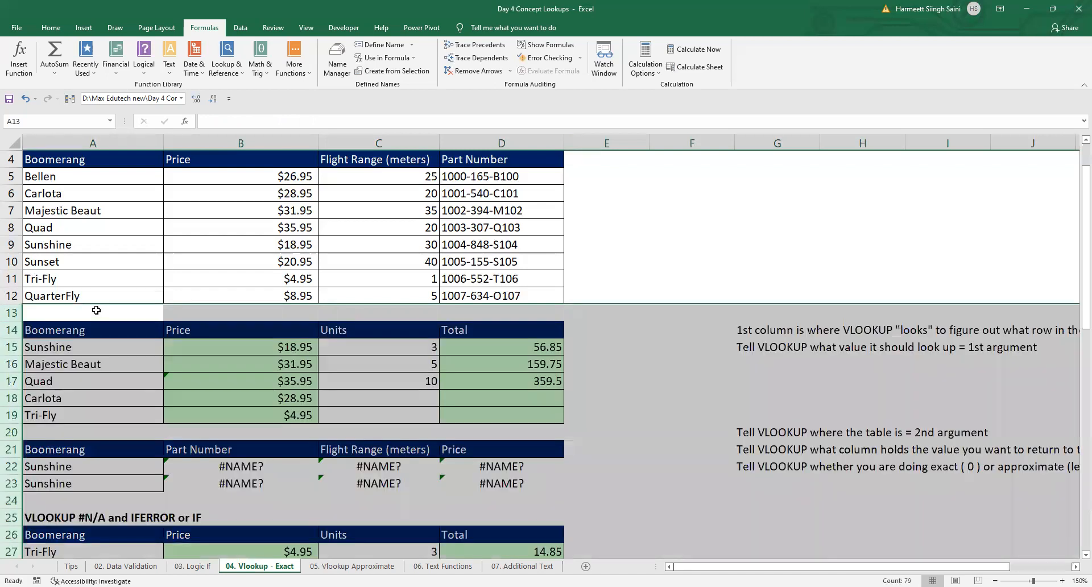
Step: Insert two blank rows at row 13, directly below the main product table
{"action": "left_click", "coordinate": [89, 295]}
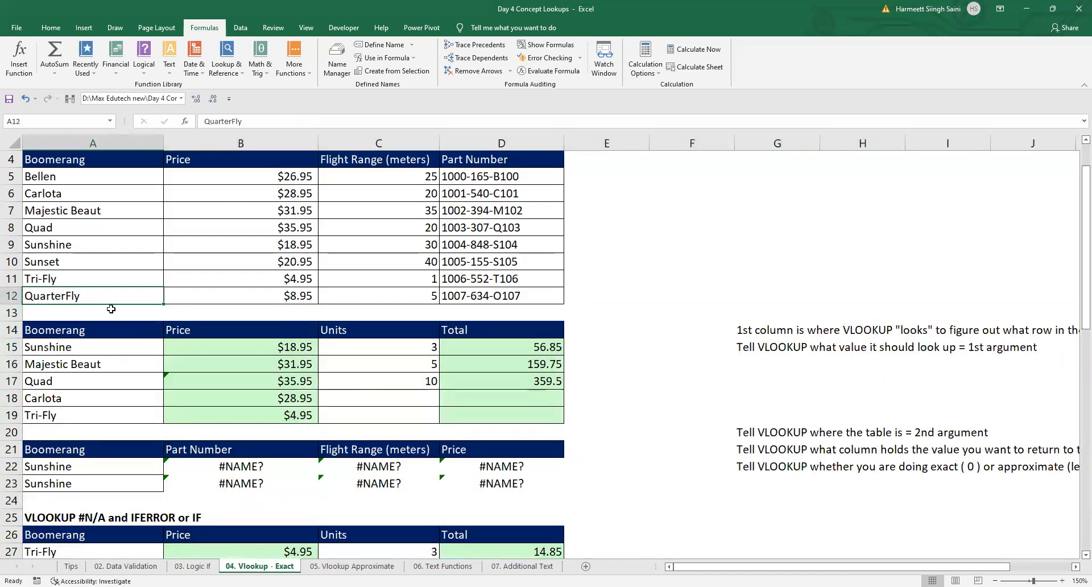
{"action": "key", "text": "Right"}
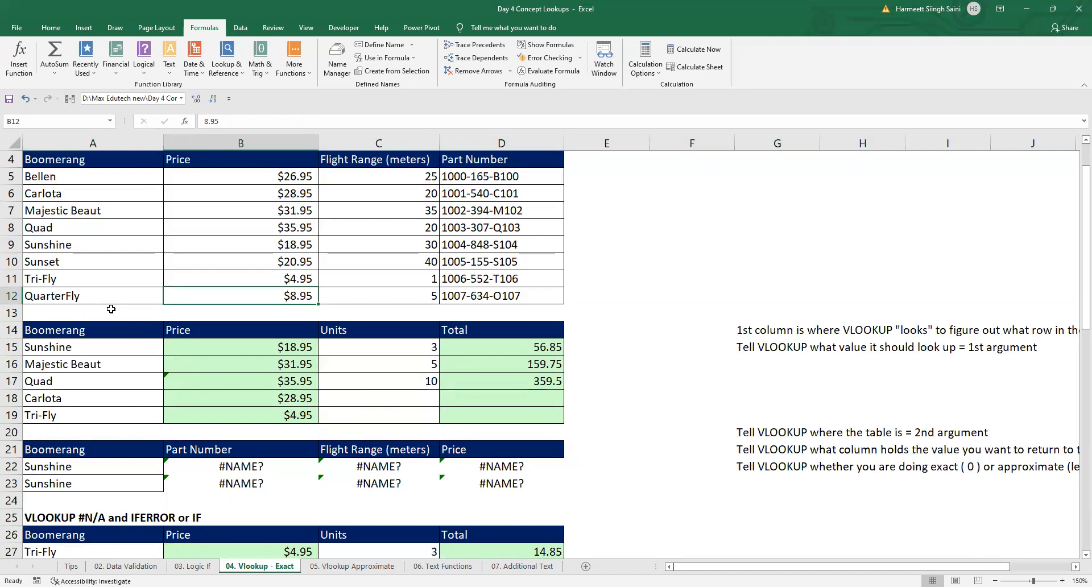
{"action": "key", "text": "Down"}
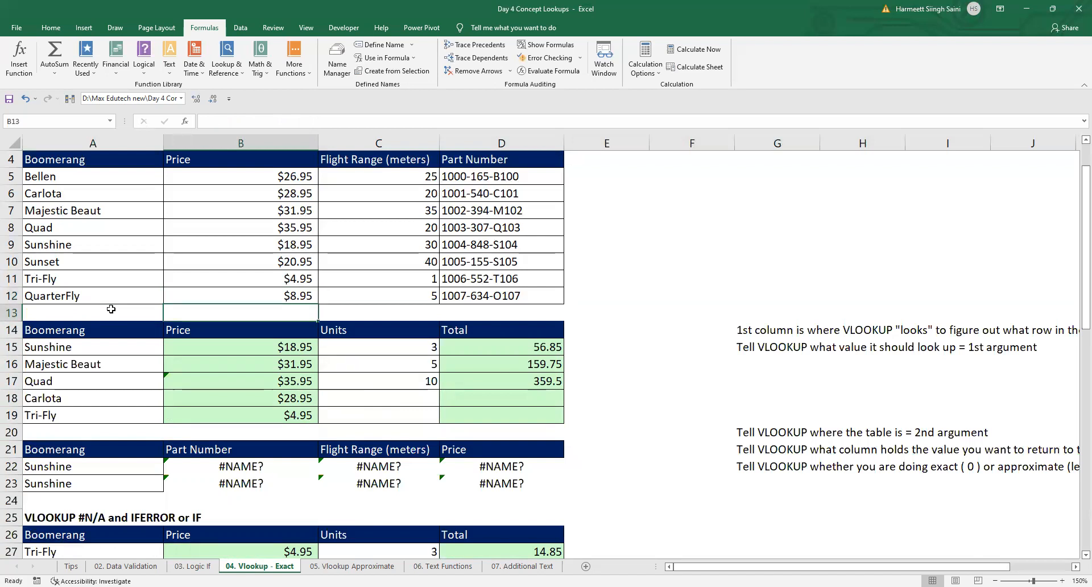
{"action": "key", "text": "shift+space"}
{"action": "key", "text": "ctrl+shift+plus"}
{"action": "key", "text": "ctrl+shift+plus"}
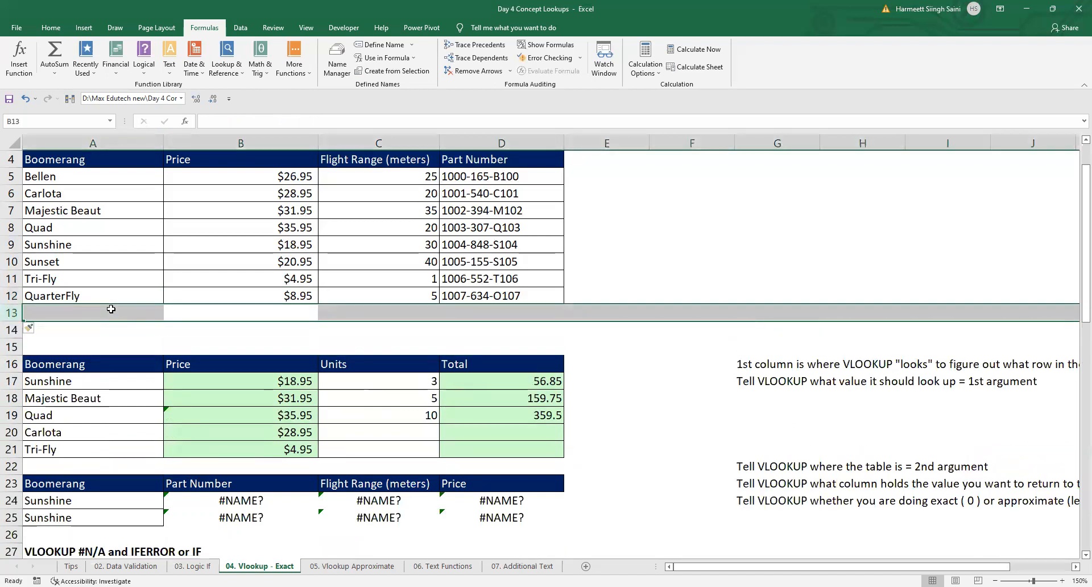
{"action": "left_click", "coordinate": [89, 298]}
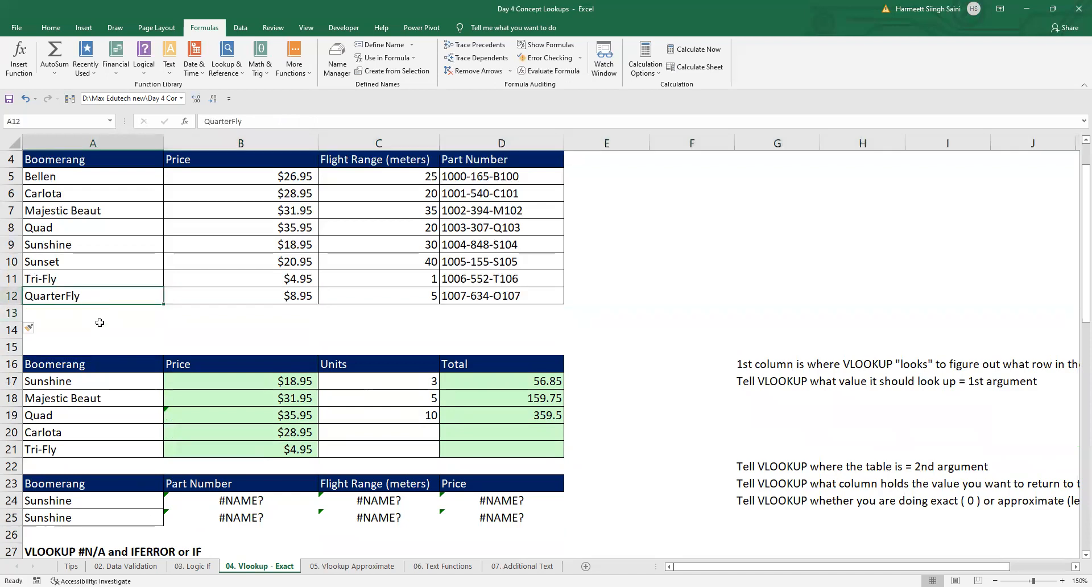
{"action": "type", "text": "P"}
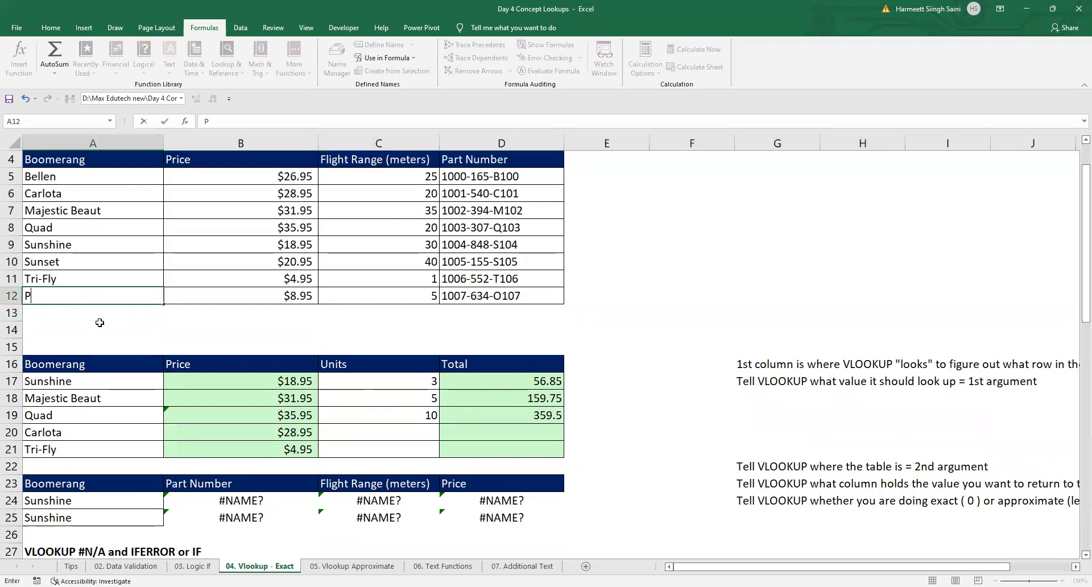
{"action": "type", "text": "1"}
{"action": "key", "text": "Return"}
{"action": "type", "text": "P"}
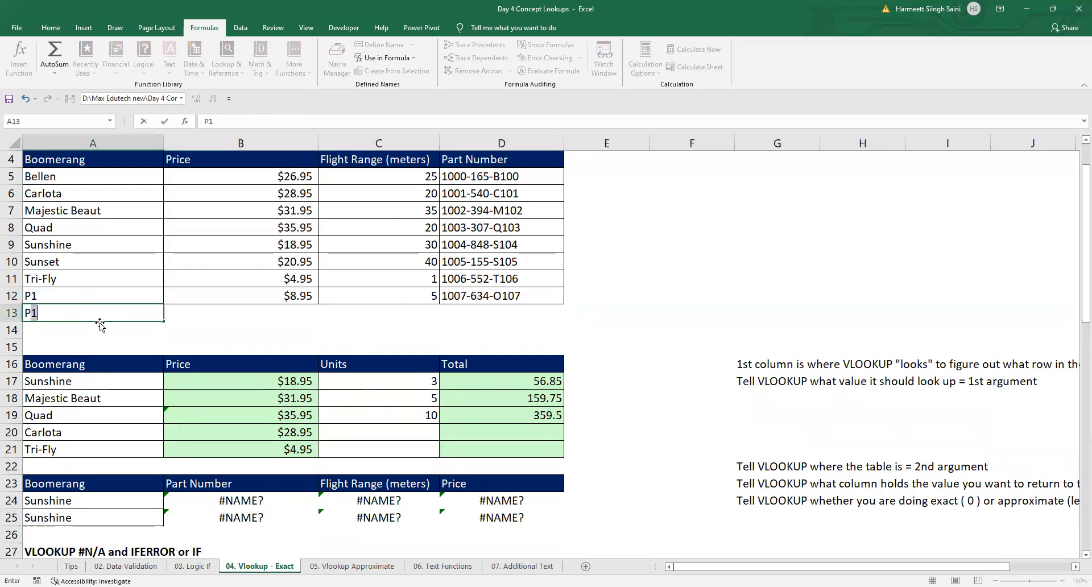
{"action": "type", "text": "2"}
{"action": "key", "text": "Return"}
{"action": "type", "text": "P3"}
{"action": "key", "text": "Return"}
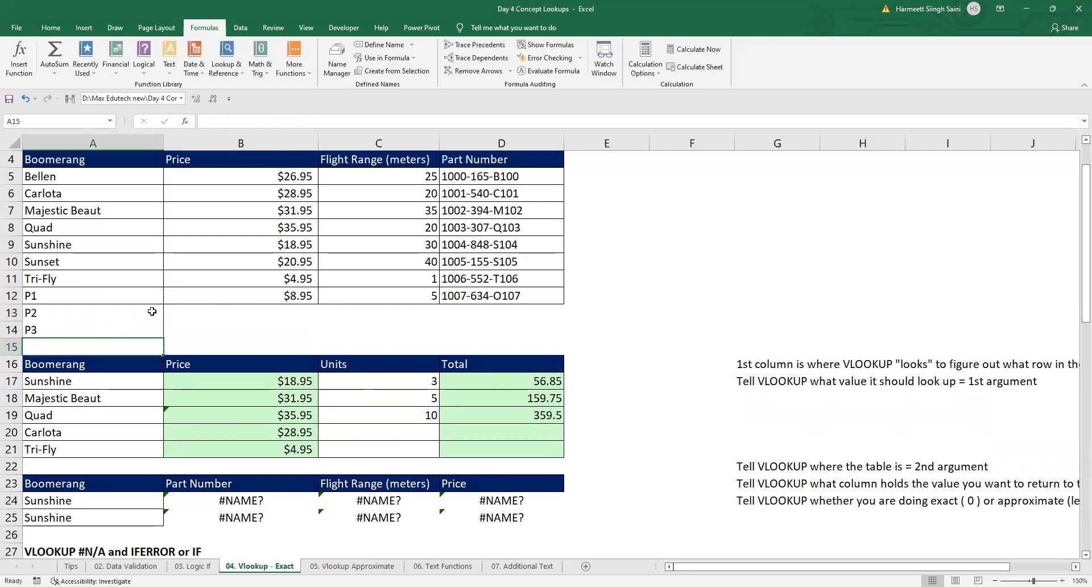
{"action": "key", "text": "ctrl+z"}
{"action": "key", "text": "ctrl+z"}
{"action": "key", "text": "ctrl+z"}
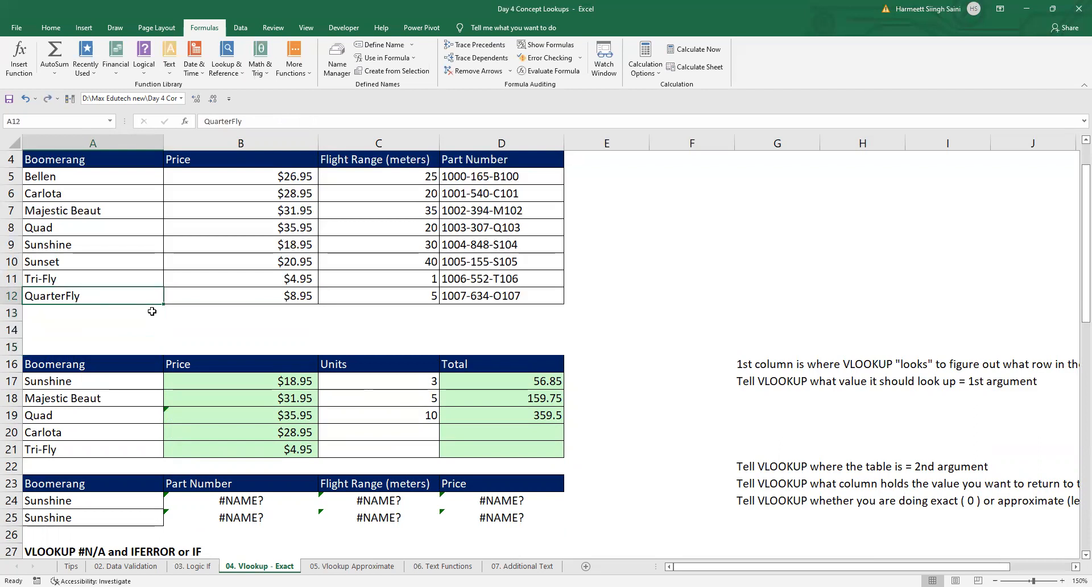
Step: Enter the new product names P1, P2 and P3 in A13:A15 below QuarterFly
{"action": "left_click", "coordinate": [151, 311]}
{"action": "type", "text": "P"}
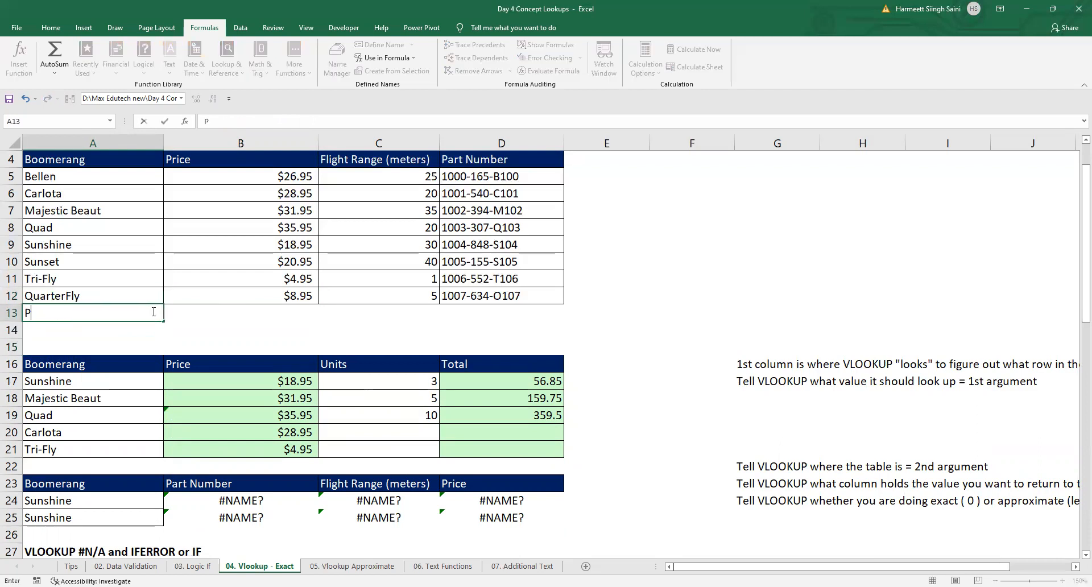
{"action": "type", "text": "1"}
{"action": "key", "text": "Return"}
{"action": "type", "text": "P"}
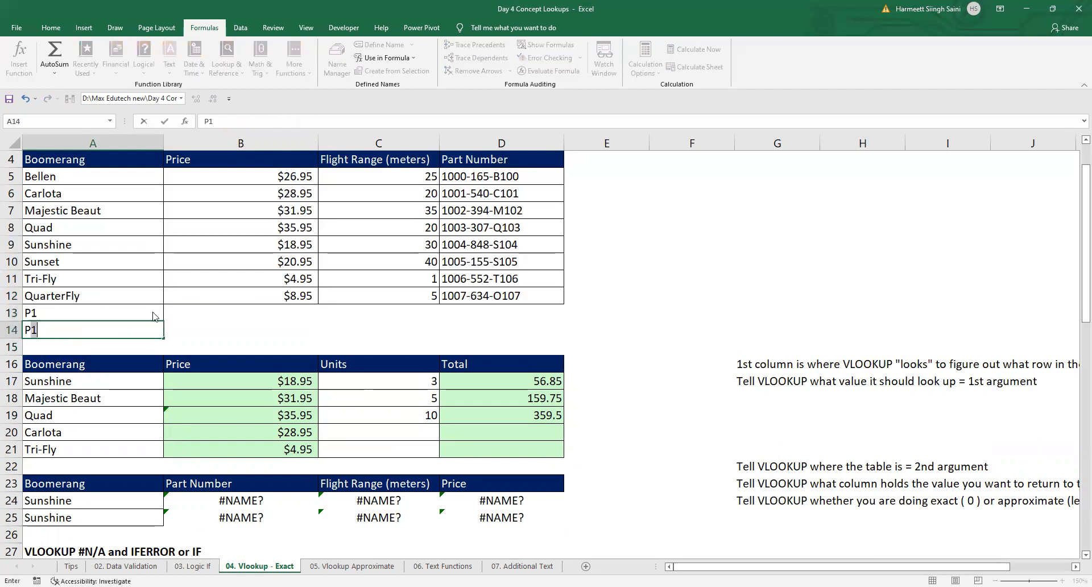
{"action": "type", "text": "2"}
{"action": "key", "text": "Return"}
{"action": "type", "text": "P3"}
{"action": "key", "text": "Return"}
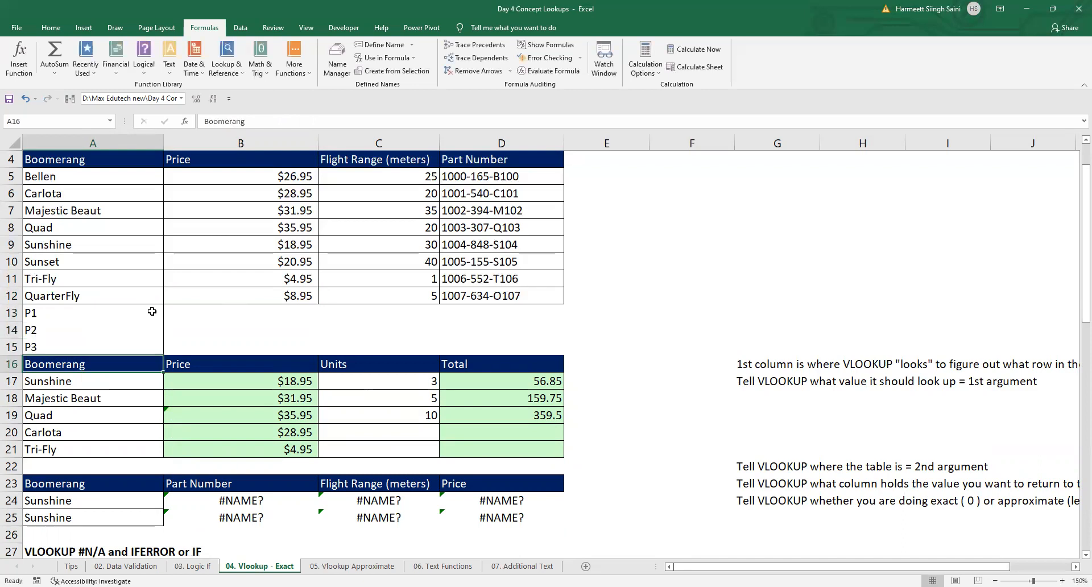
Step: Insert a blank row at row 16 to separate the extended product list from the order table
{"action": "key", "text": "shift+space"}
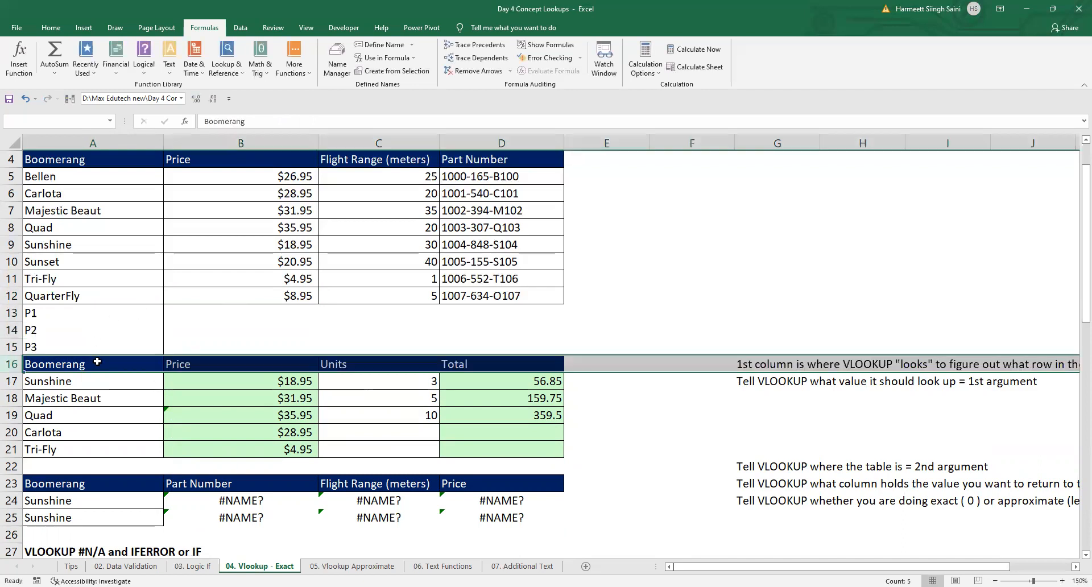
{"action": "key", "text": "ctrl+plus"}
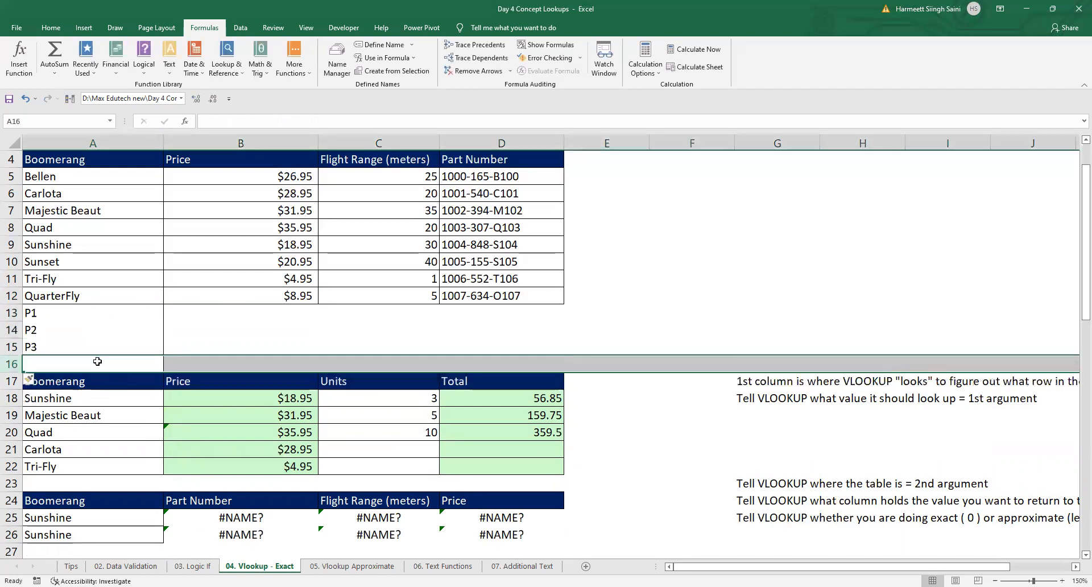
{"action": "left_click", "coordinate": [68, 311]}
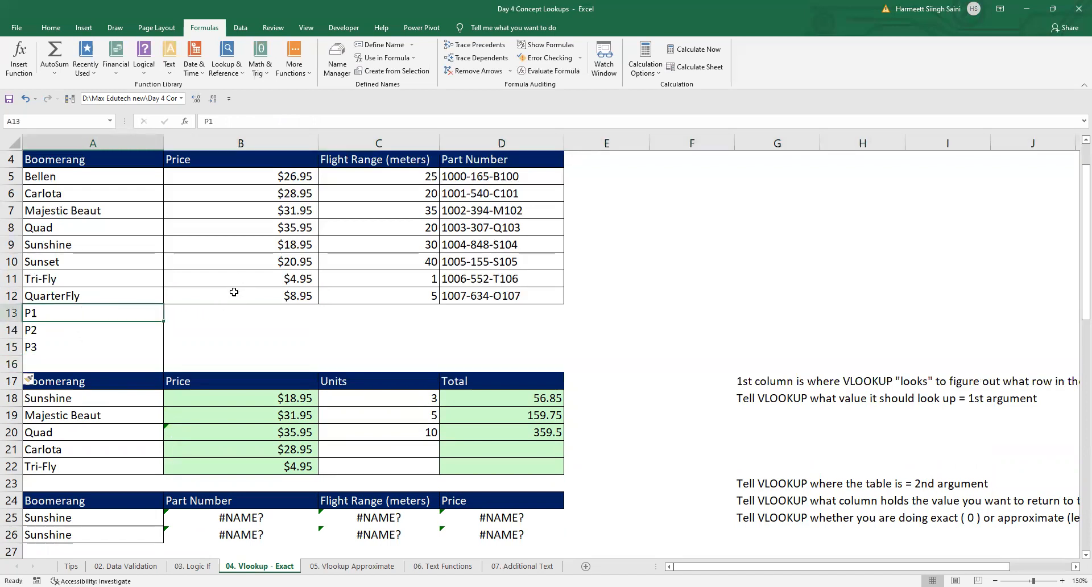
Step: Copy the prices in B10:B12 into B13:B15 for the new products
{"action": "left_click", "coordinate": [245, 261]}
{"action": "left_click_drag", "start_coordinate": [246, 278], "coordinate": [247, 297]}
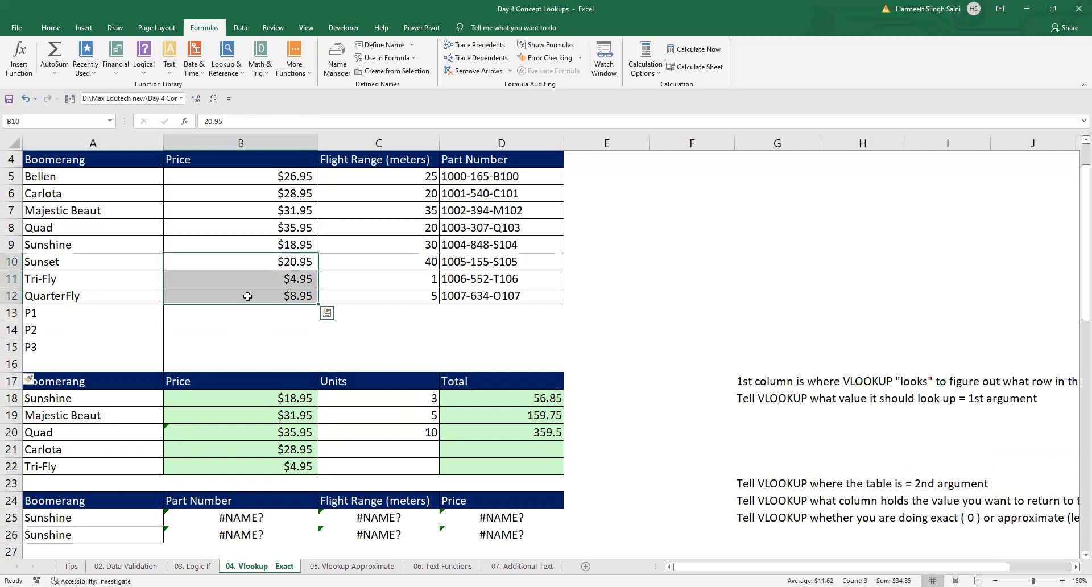
{"action": "key", "text": "ctrl+c"}
{"action": "left_click", "coordinate": [248, 296]}
{"action": "key", "text": "Down"}
{"action": "key", "text": "ctrl+v"}
Step: Fill QuarterFly's flight range and part number from C12:D12 down to row 15
{"action": "key", "text": "Right"}
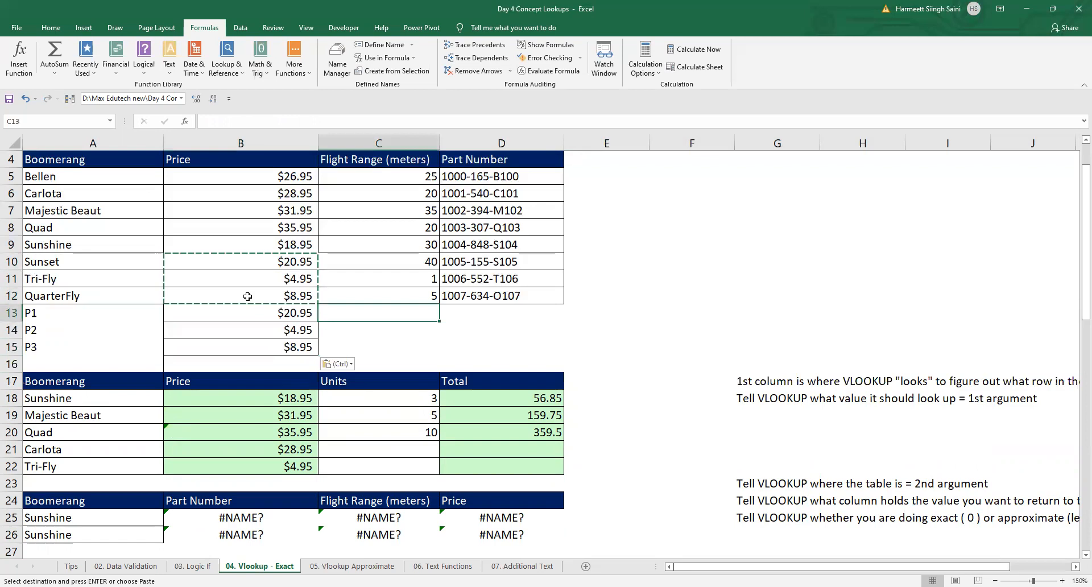
{"action": "key", "text": "Up"}
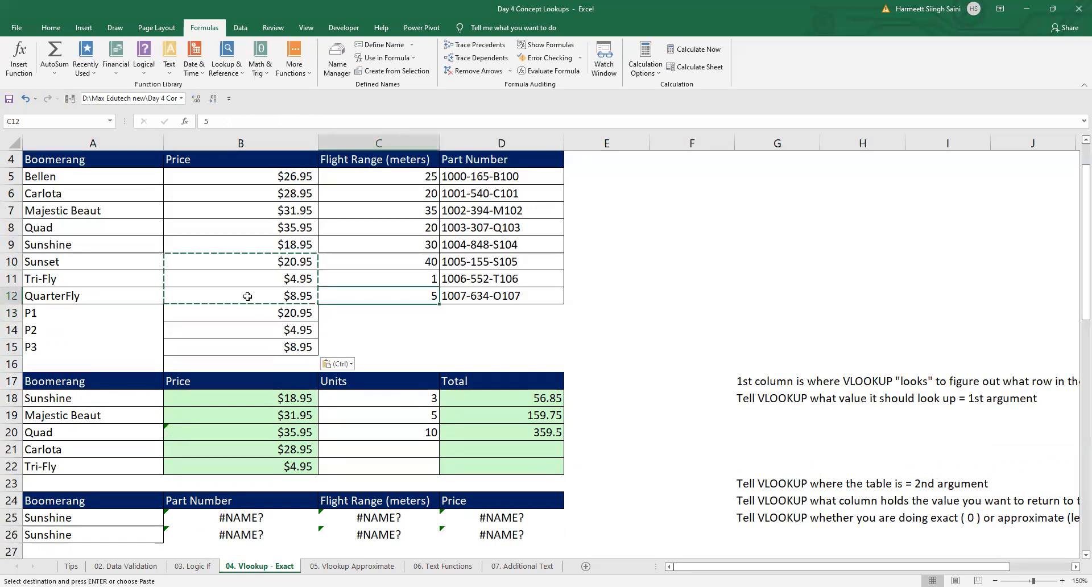
{"action": "key", "text": "shift+Right"}
{"action": "key", "text": "shift+Down"}
{"action": "key", "text": "shift+Down"}
{"action": "key", "text": "shift+Down"}
{"action": "key", "text": "shift+Down"}
{"action": "key", "text": "shift+Up"}
{"action": "key", "text": "ctrl+d"}
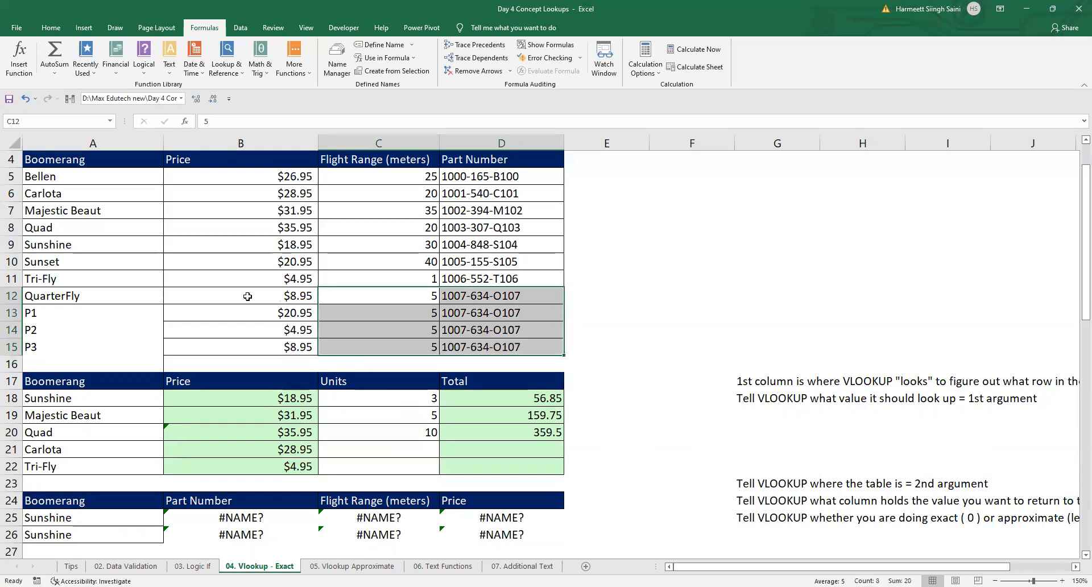
Step: Compare the VLOOKUP formulas in B18 and B19, and try extending B19's table array to $A$4:$D$15
{"action": "left_click", "coordinate": [89, 278]}
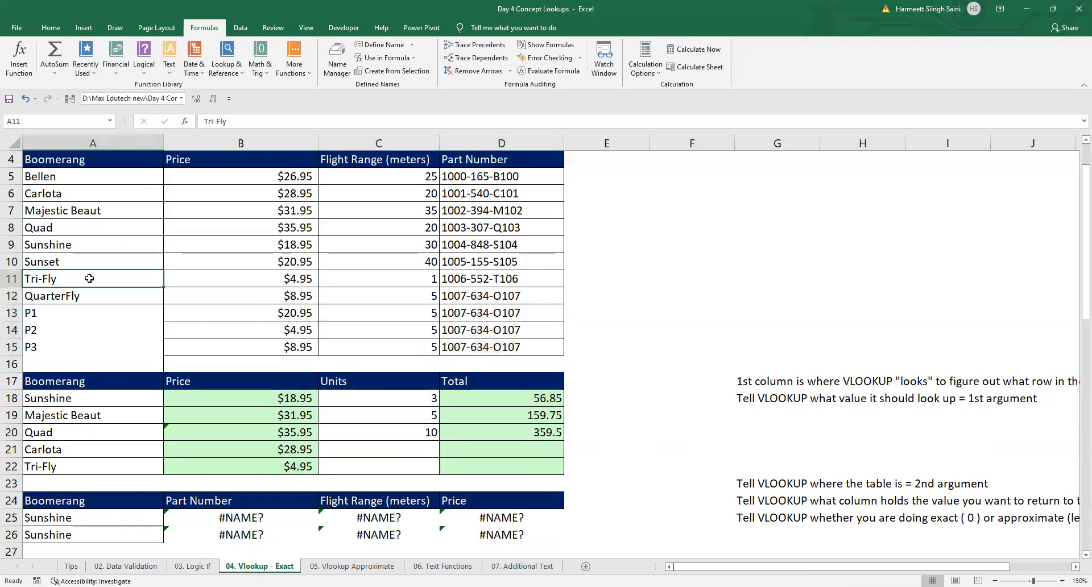
{"action": "left_click", "coordinate": [215, 400]}
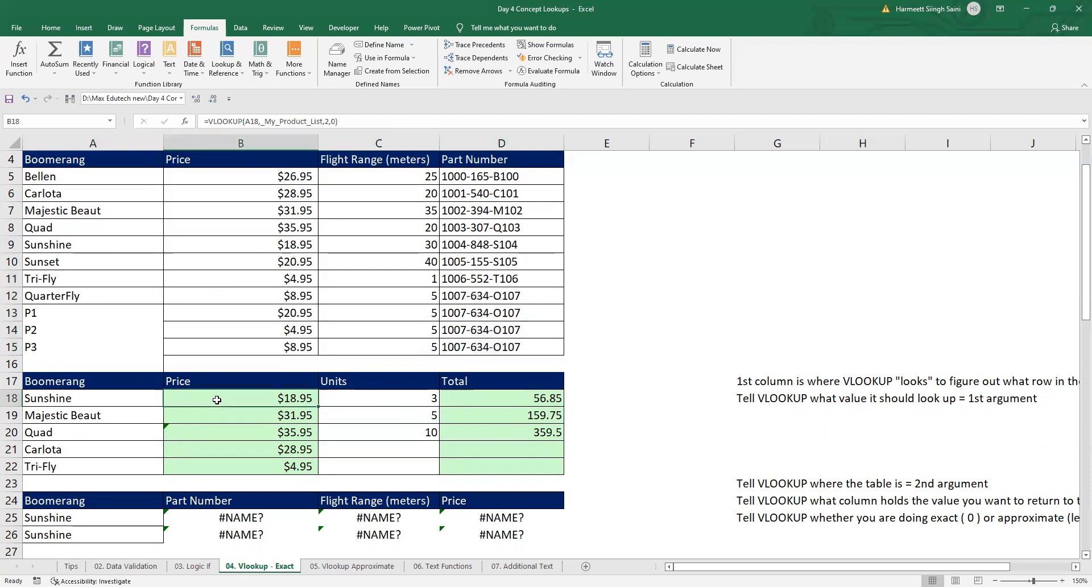
{"action": "left_click", "coordinate": [231, 417]}
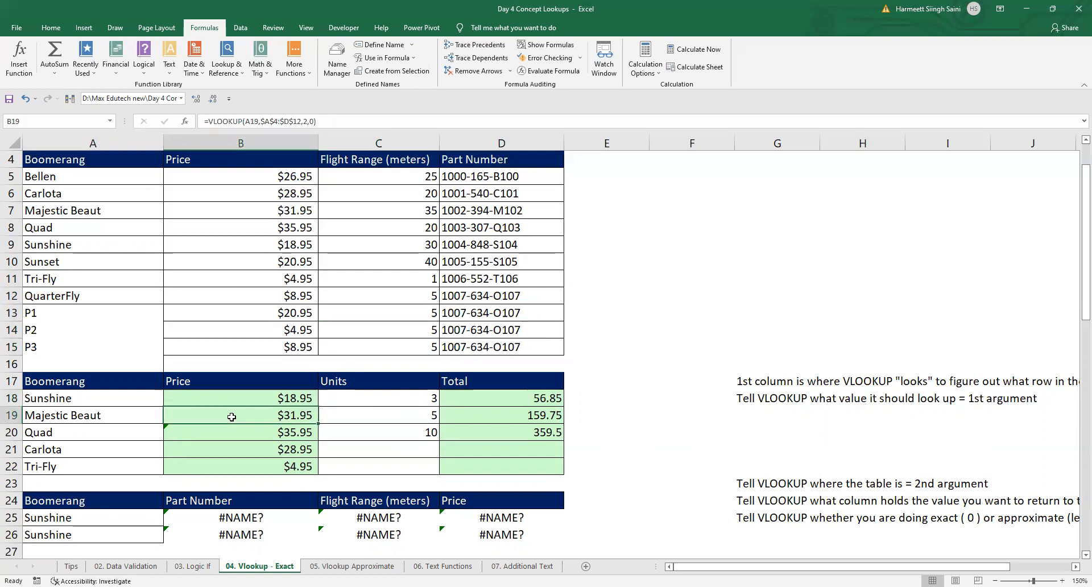
{"action": "key", "text": "F2"}
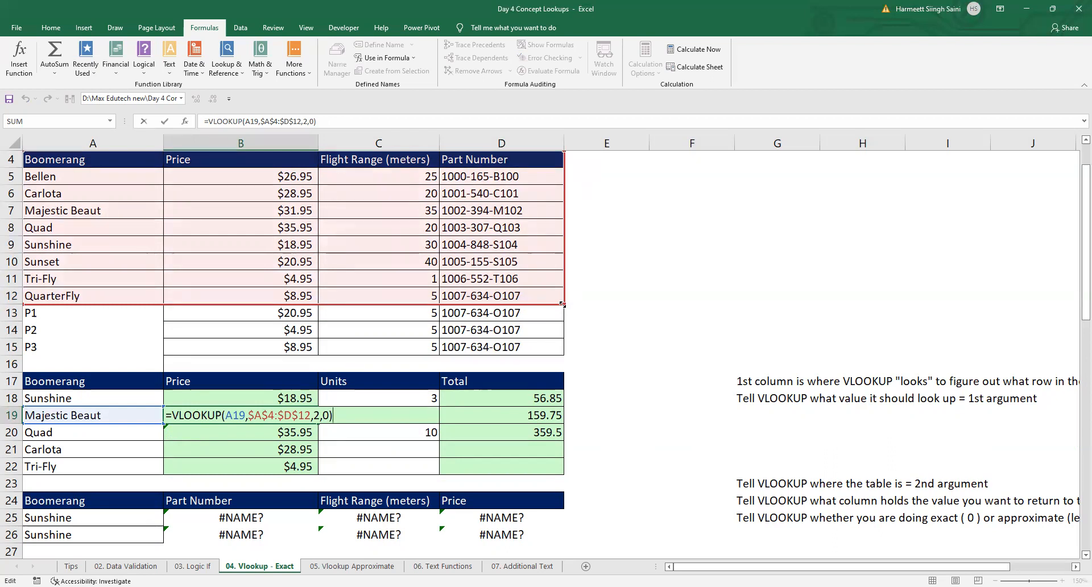
{"action": "left_click_drag", "start_coordinate": [562, 304], "coordinate": [535, 357]}
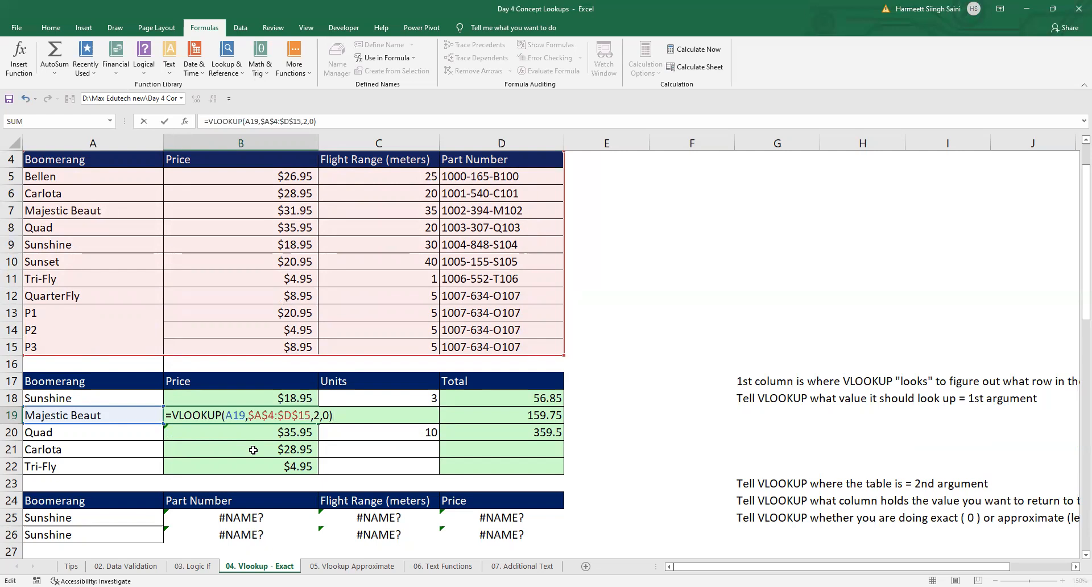
{"action": "key", "text": "ctrl+Return"}
Step: Redefine the named range _My_Product_List used in B18 as $A$4:$D$15, and select B19 to check its table array
{"action": "key", "text": "Up"}
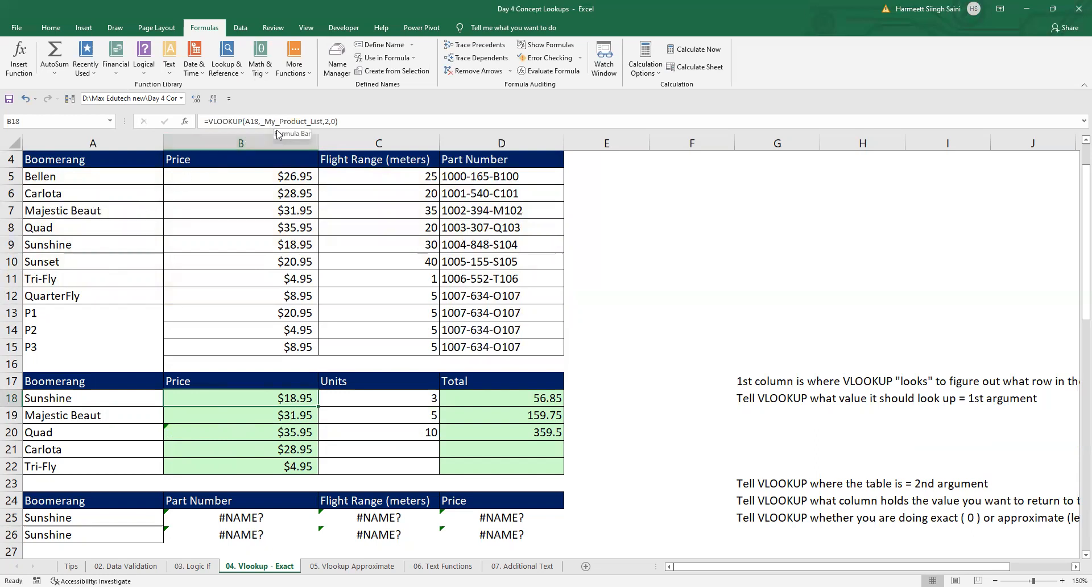
{"action": "left_click", "coordinate": [337, 59]}
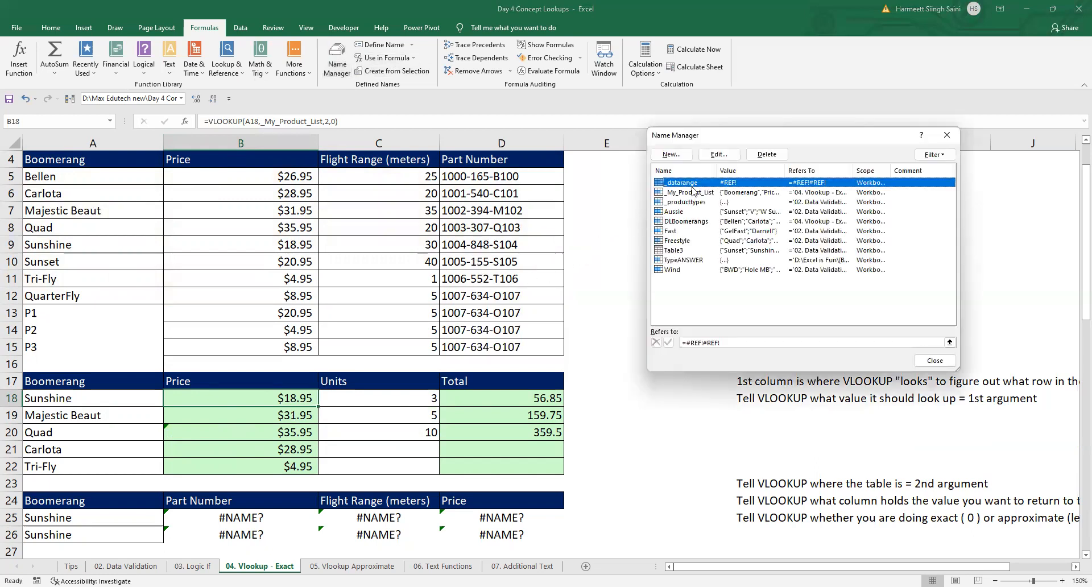
{"action": "left_click", "coordinate": [693, 193]}
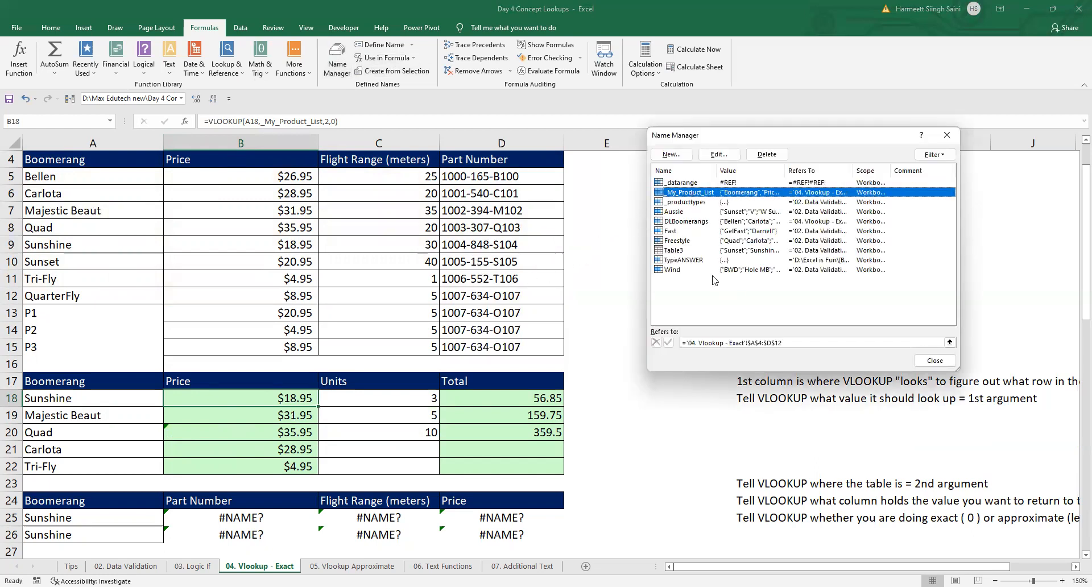
{"action": "left_click", "coordinate": [798, 342]}
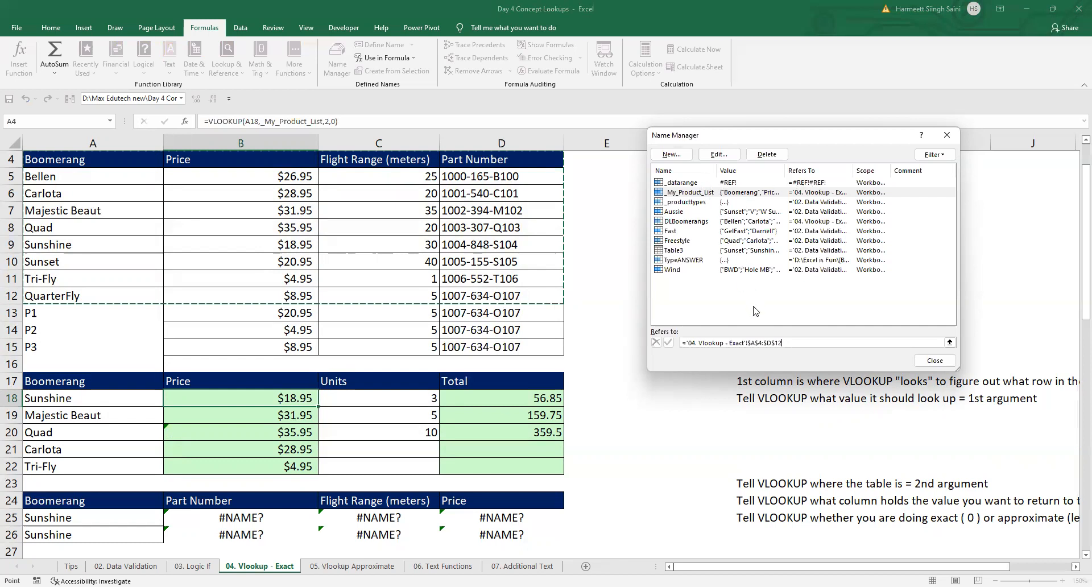
{"action": "key", "text": "BackSpace"}
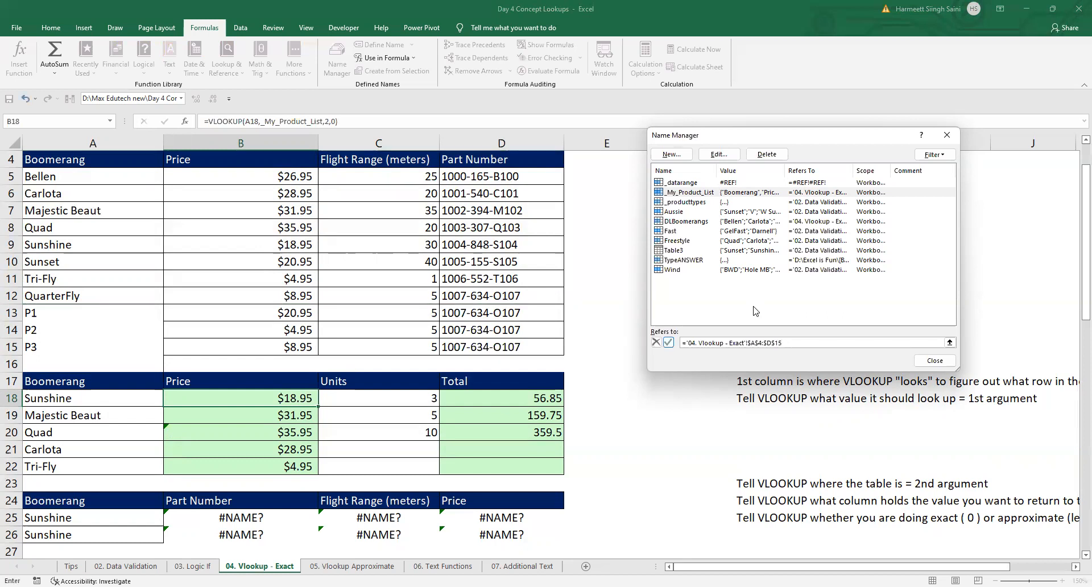
{"action": "left_click", "coordinate": [670, 342]}
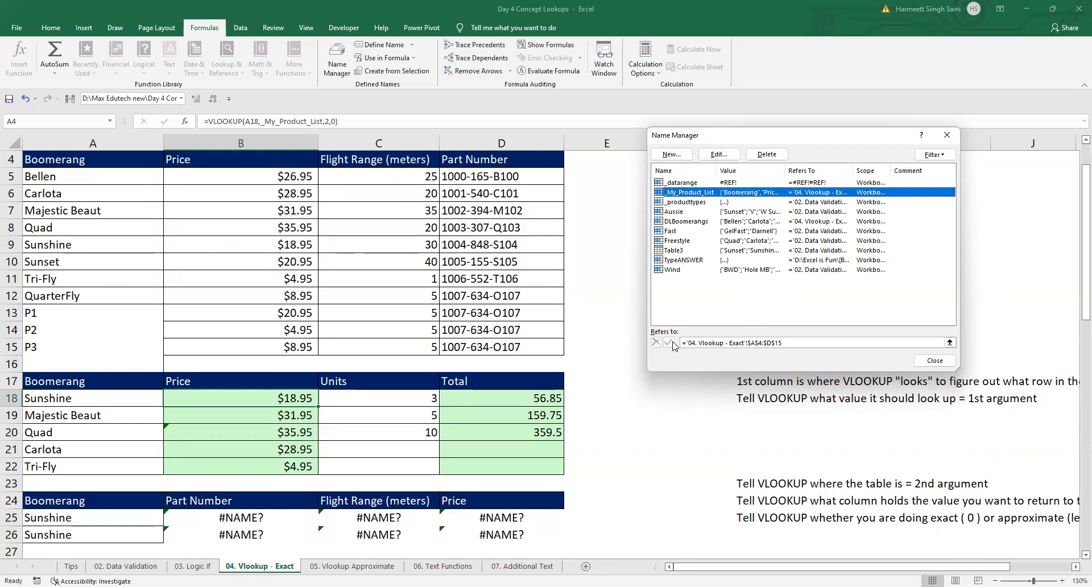
{"action": "left_click", "coordinate": [933, 367]}
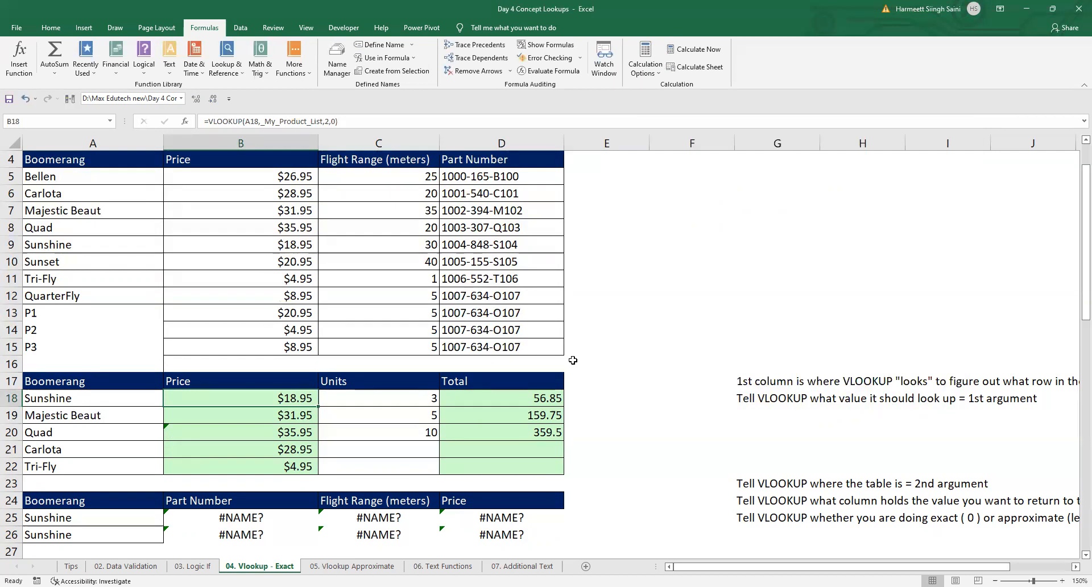
{"action": "left_click", "coordinate": [258, 414]}
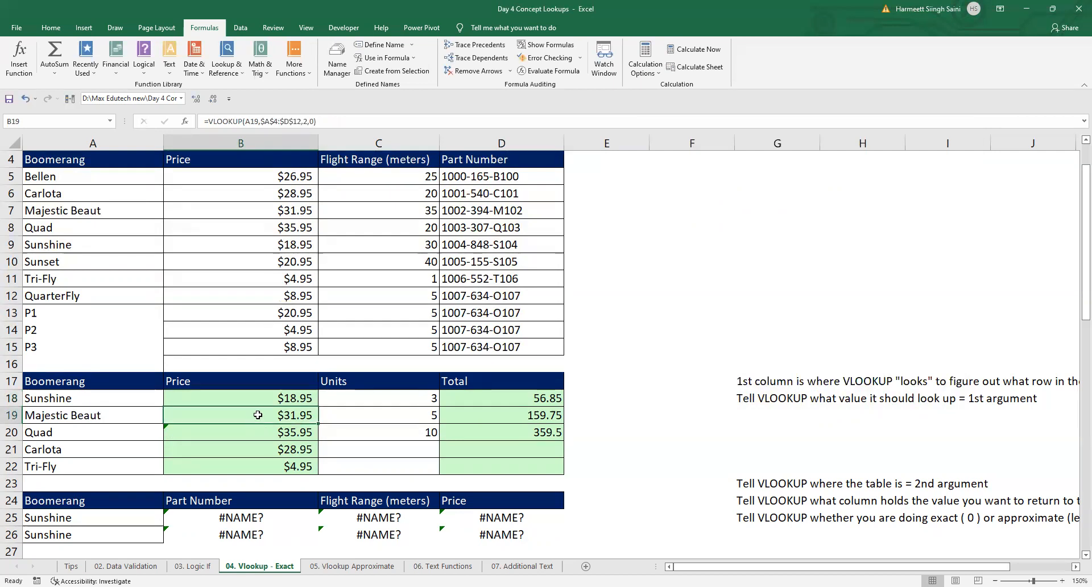
Step: Extend the table array of the VLOOKUP formula in B19 to $A$4:$D$15
{"action": "left_click", "coordinate": [300, 121]}
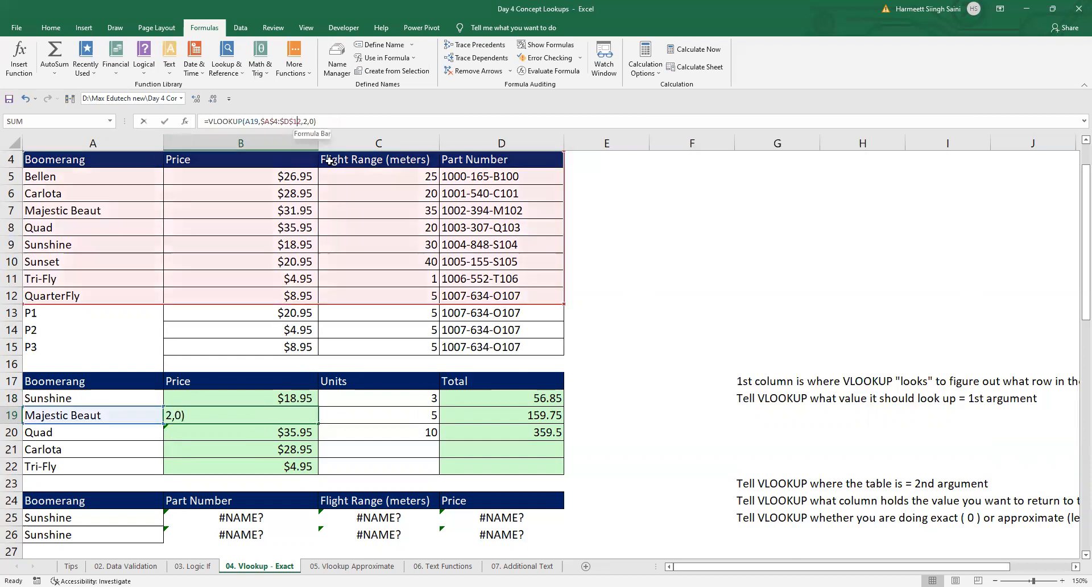
{"action": "key", "text": "Delete"}
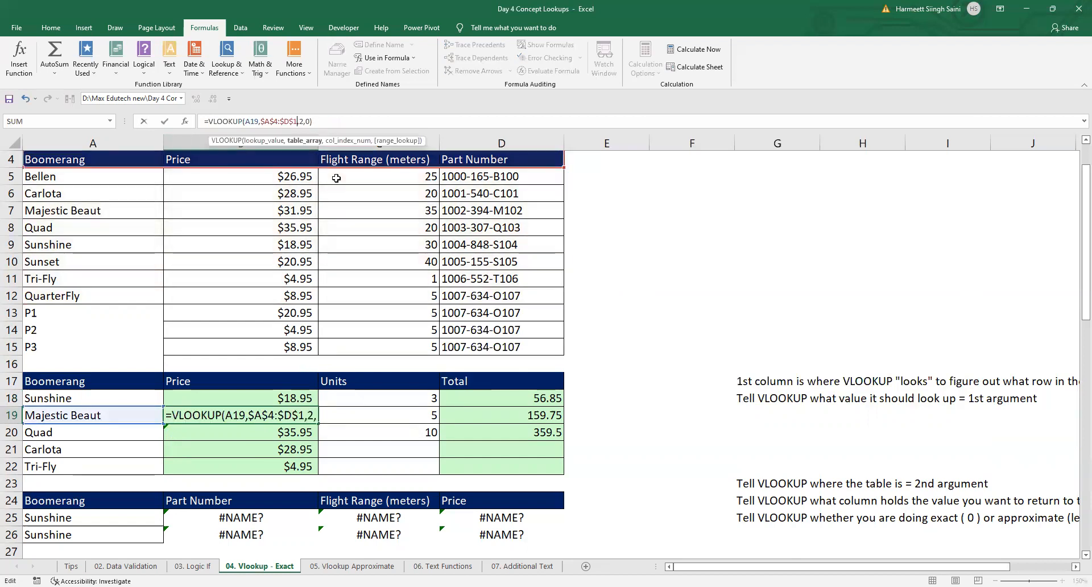
{"action": "type", "text": "5"}
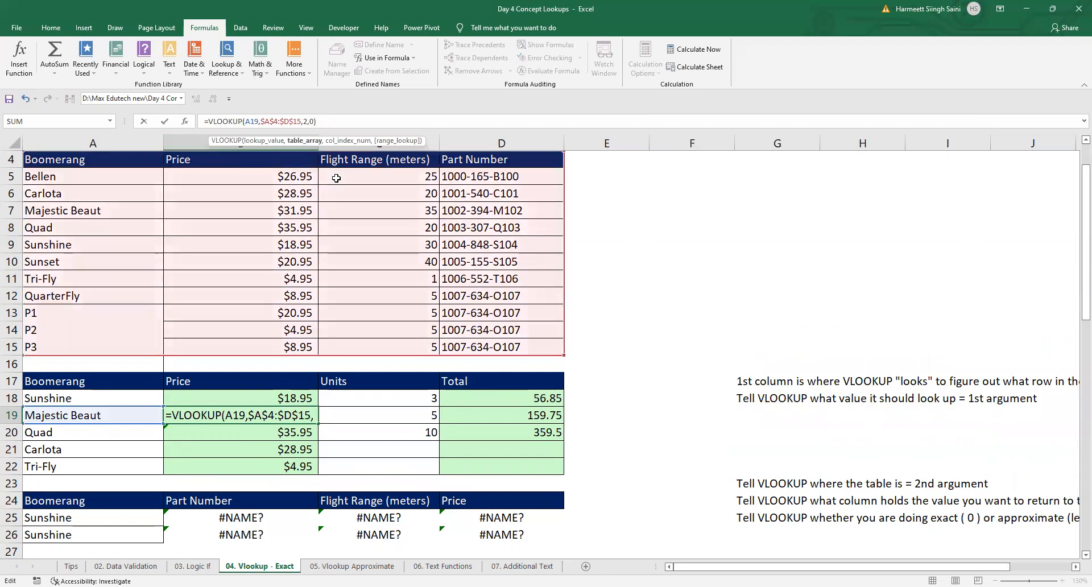
{"action": "key", "text": "Return"}
Step: Copy the updated VLOOKUP formula from B19 down to B20:B22
{"action": "key", "text": "Up"}
{"action": "key", "text": "ctrl+c"}
{"action": "key", "text": "shift+Down"}
{"action": "key", "text": "shift+Down"}
{"action": "key", "text": "shift+Down"}
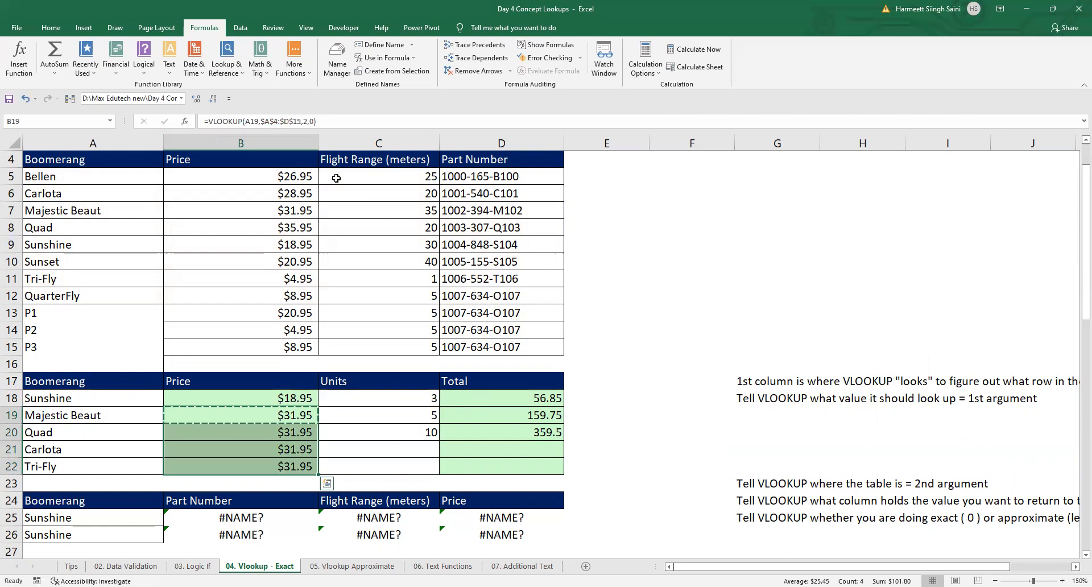
{"action": "key", "text": "Return"}
Step: Inspect the VLOOKUP references in B20, remove the trailing space after Quad in A20, and select B18
{"action": "key", "text": "Down"}
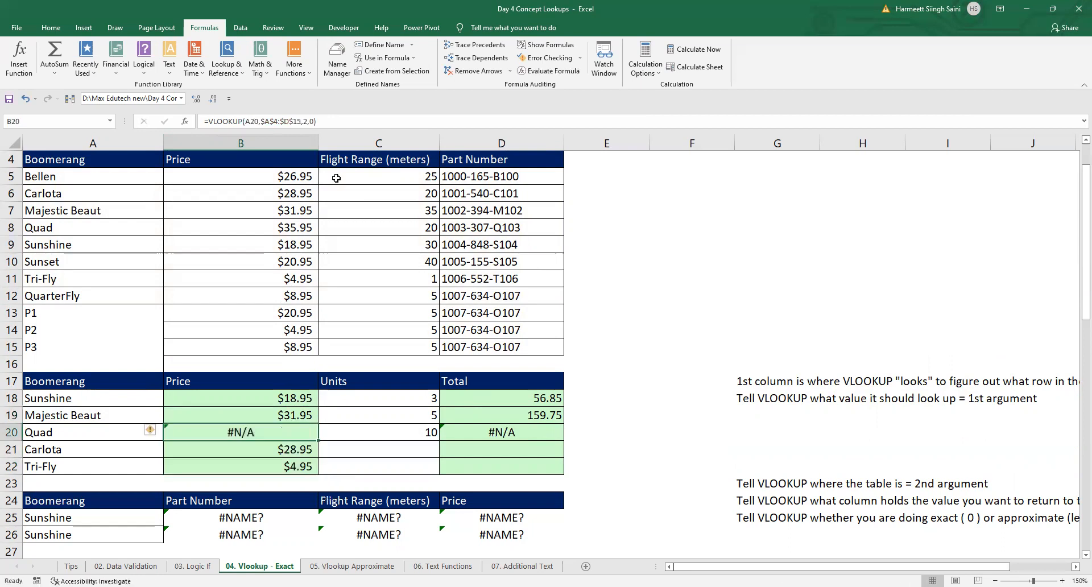
{"action": "key", "text": "F2"}
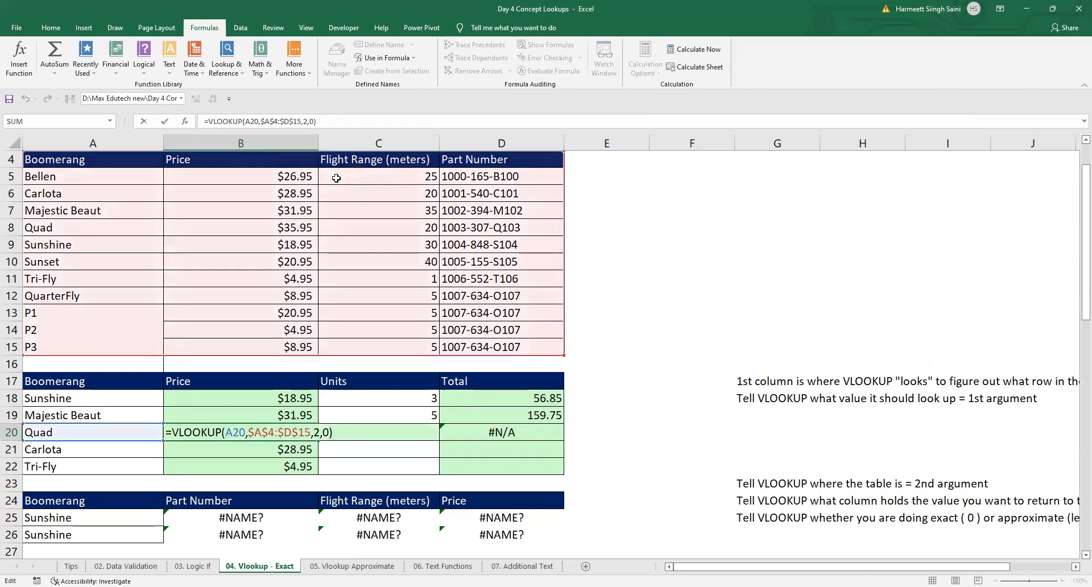
{"action": "left_click", "coordinate": [114, 428]}
{"action": "double_click", "coordinate": [114, 425]}
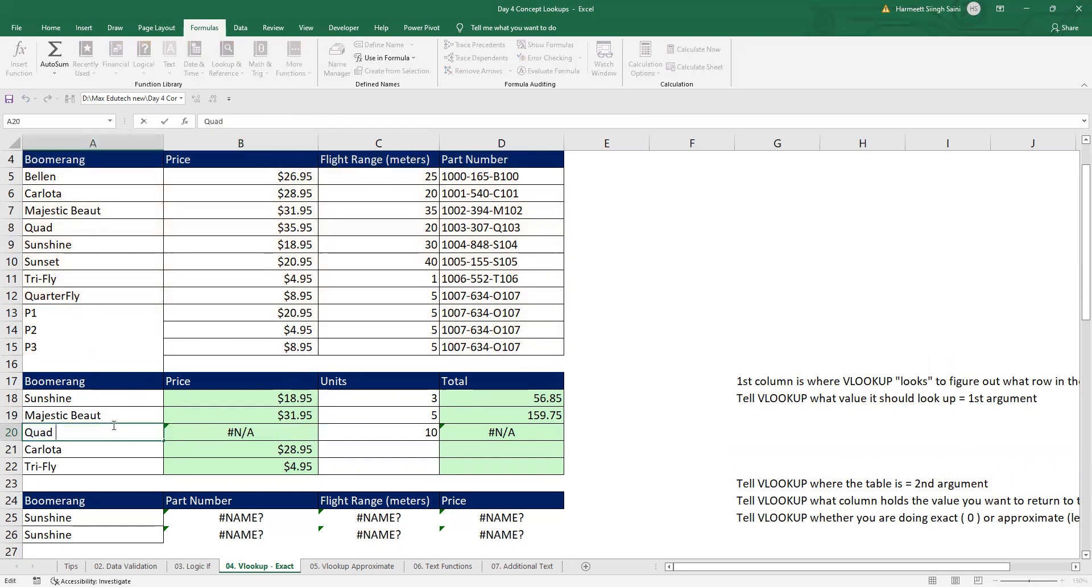
{"action": "key", "text": "BackSpace"}
{"action": "key", "text": "Return"}
{"action": "left_click", "coordinate": [100, 429]}
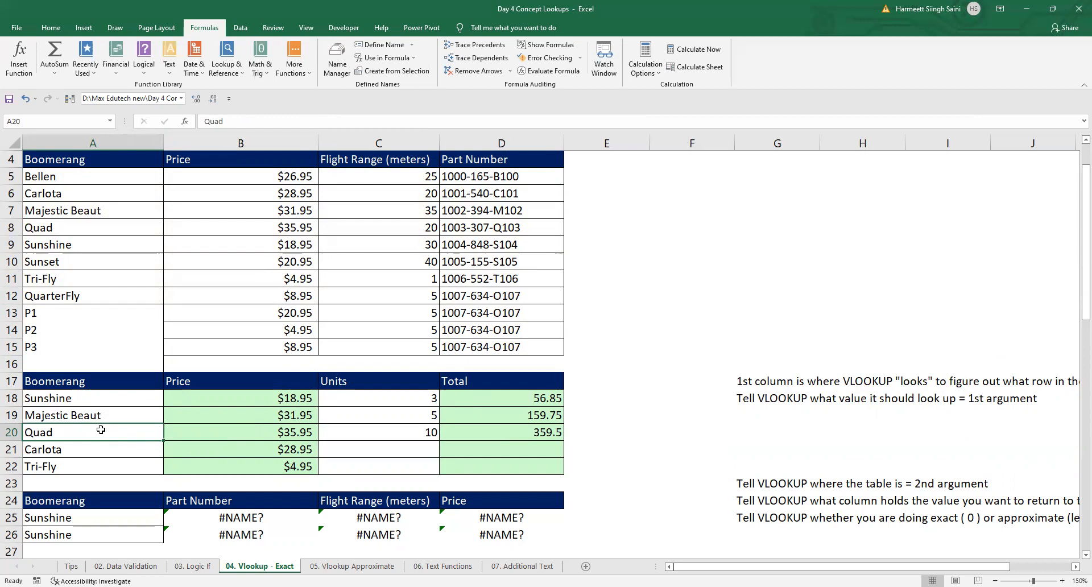
{"action": "left_click", "coordinate": [191, 400]}
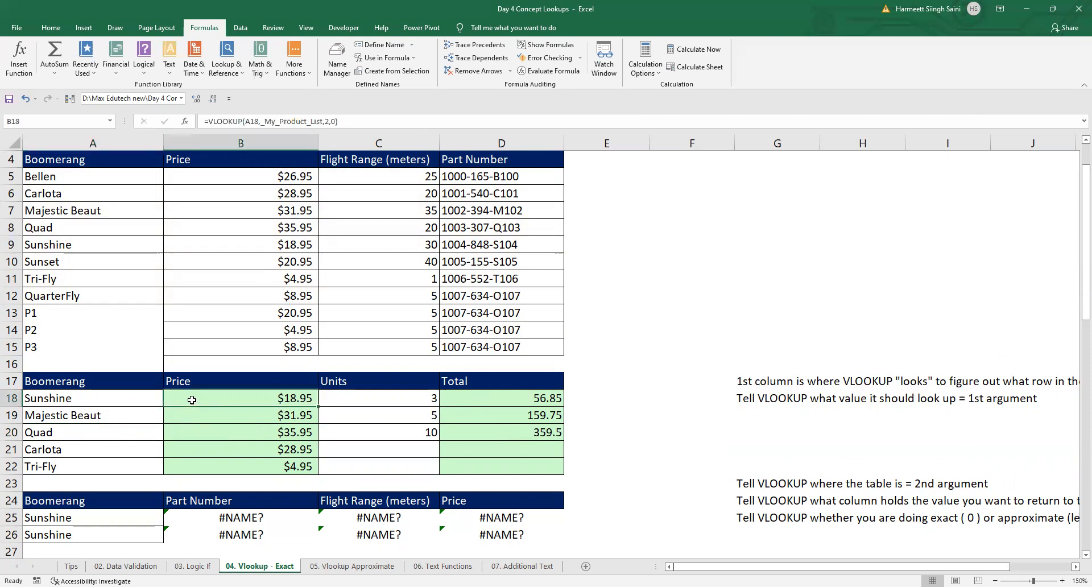